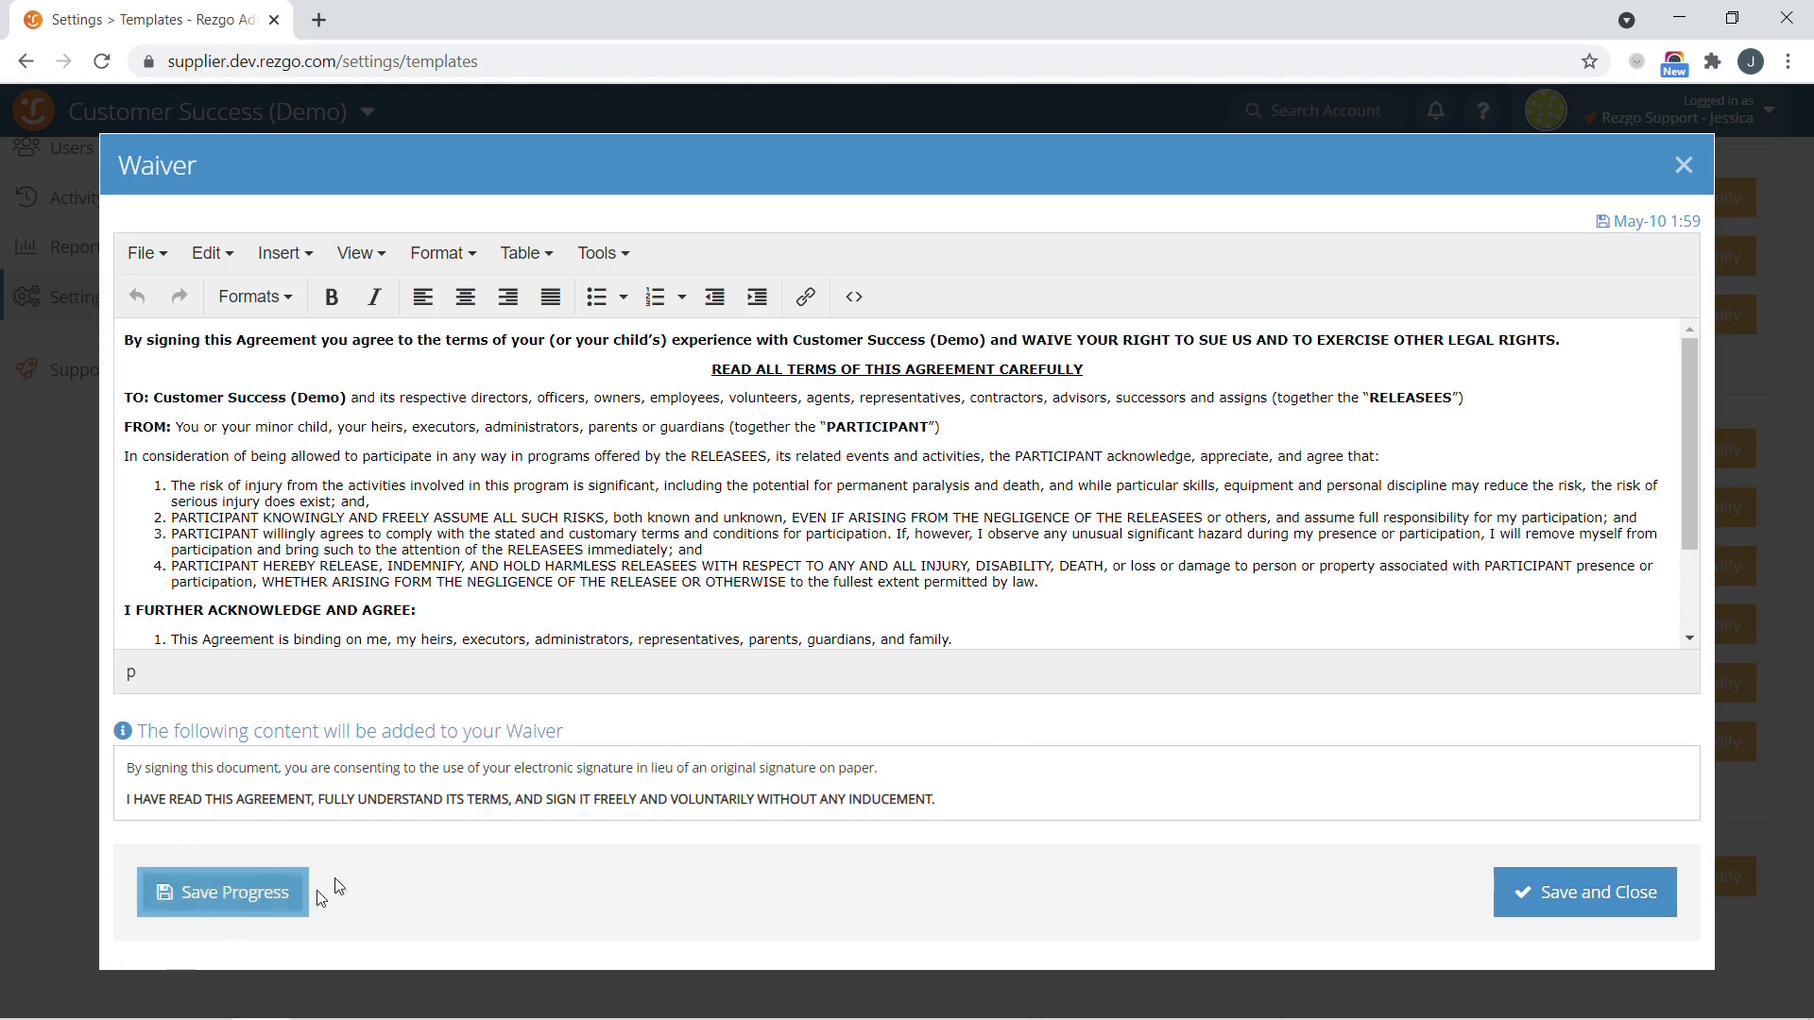
- Save the Waiver template and close its editor
{"action": "left_click", "coordinate": [281, 908]}
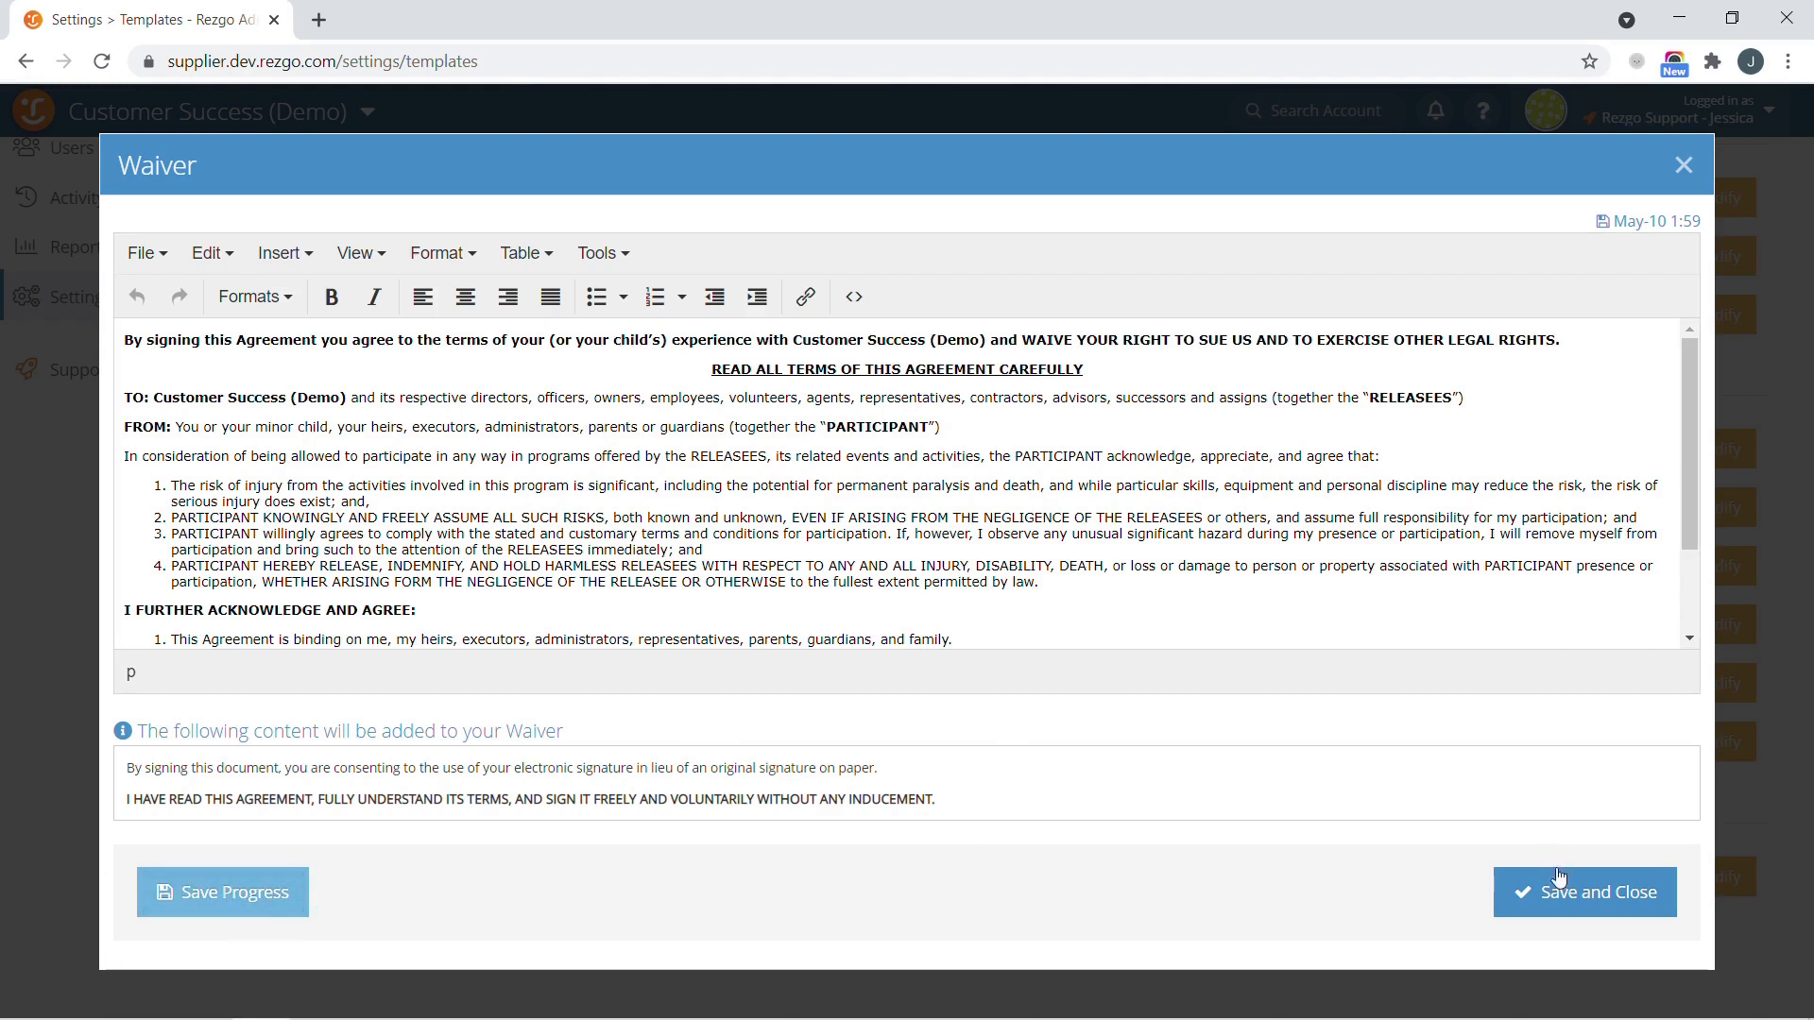
{"action": "left_click", "coordinate": [1575, 903]}
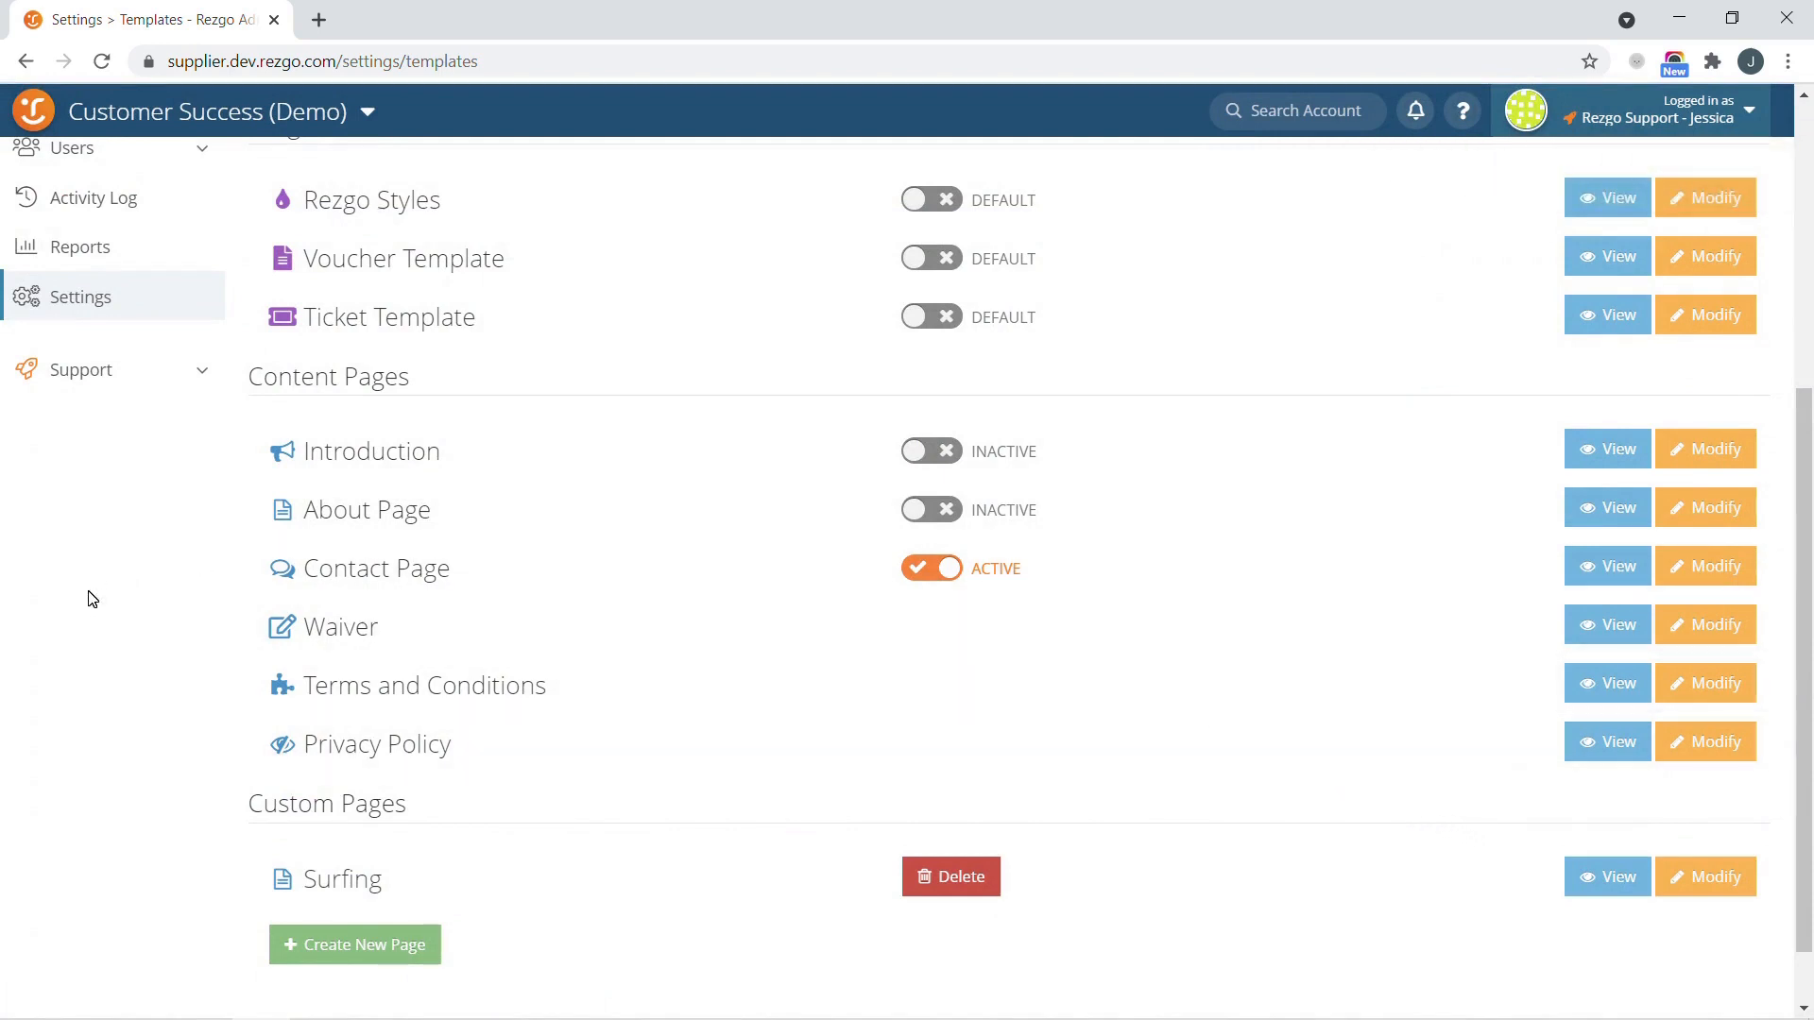
- Open the Kayaking Tour inventory item for editing and go to its Waiver section
{"action": "scroll", "coordinate": [283, 501], "scroll_direction": "up", "scroll_amount": 5}
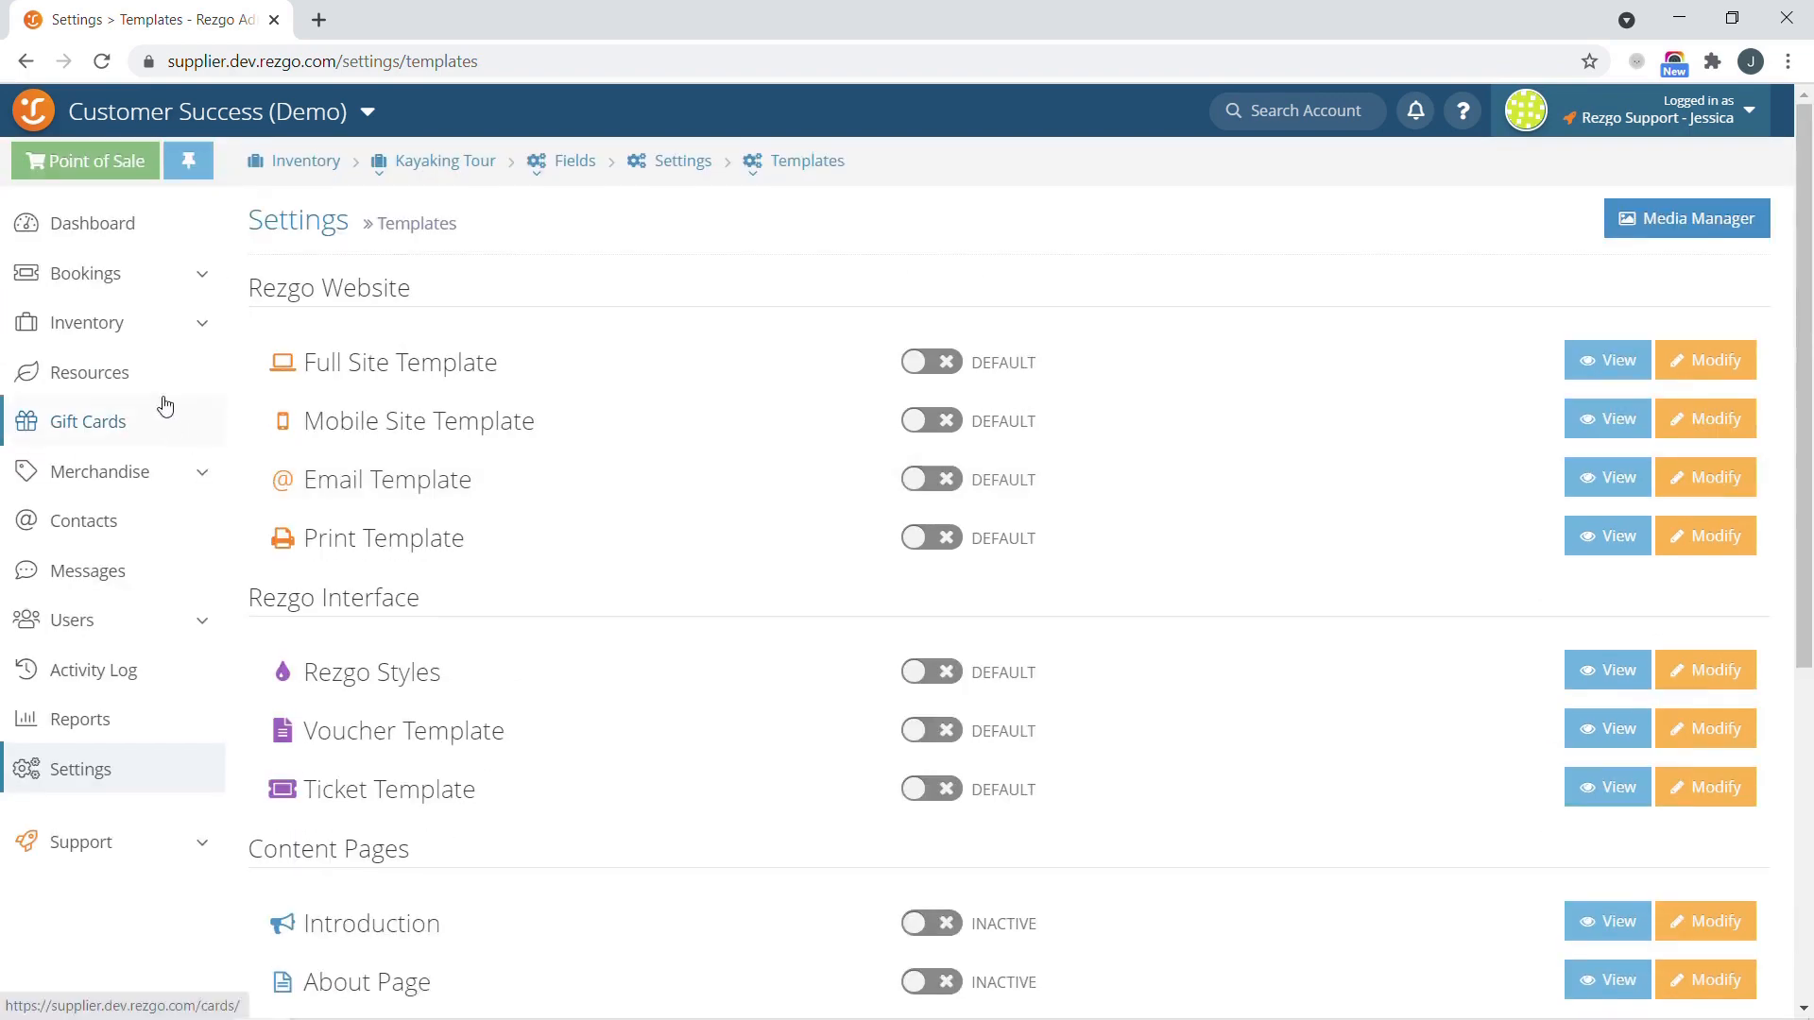
{"action": "left_click", "coordinate": [109, 323]}
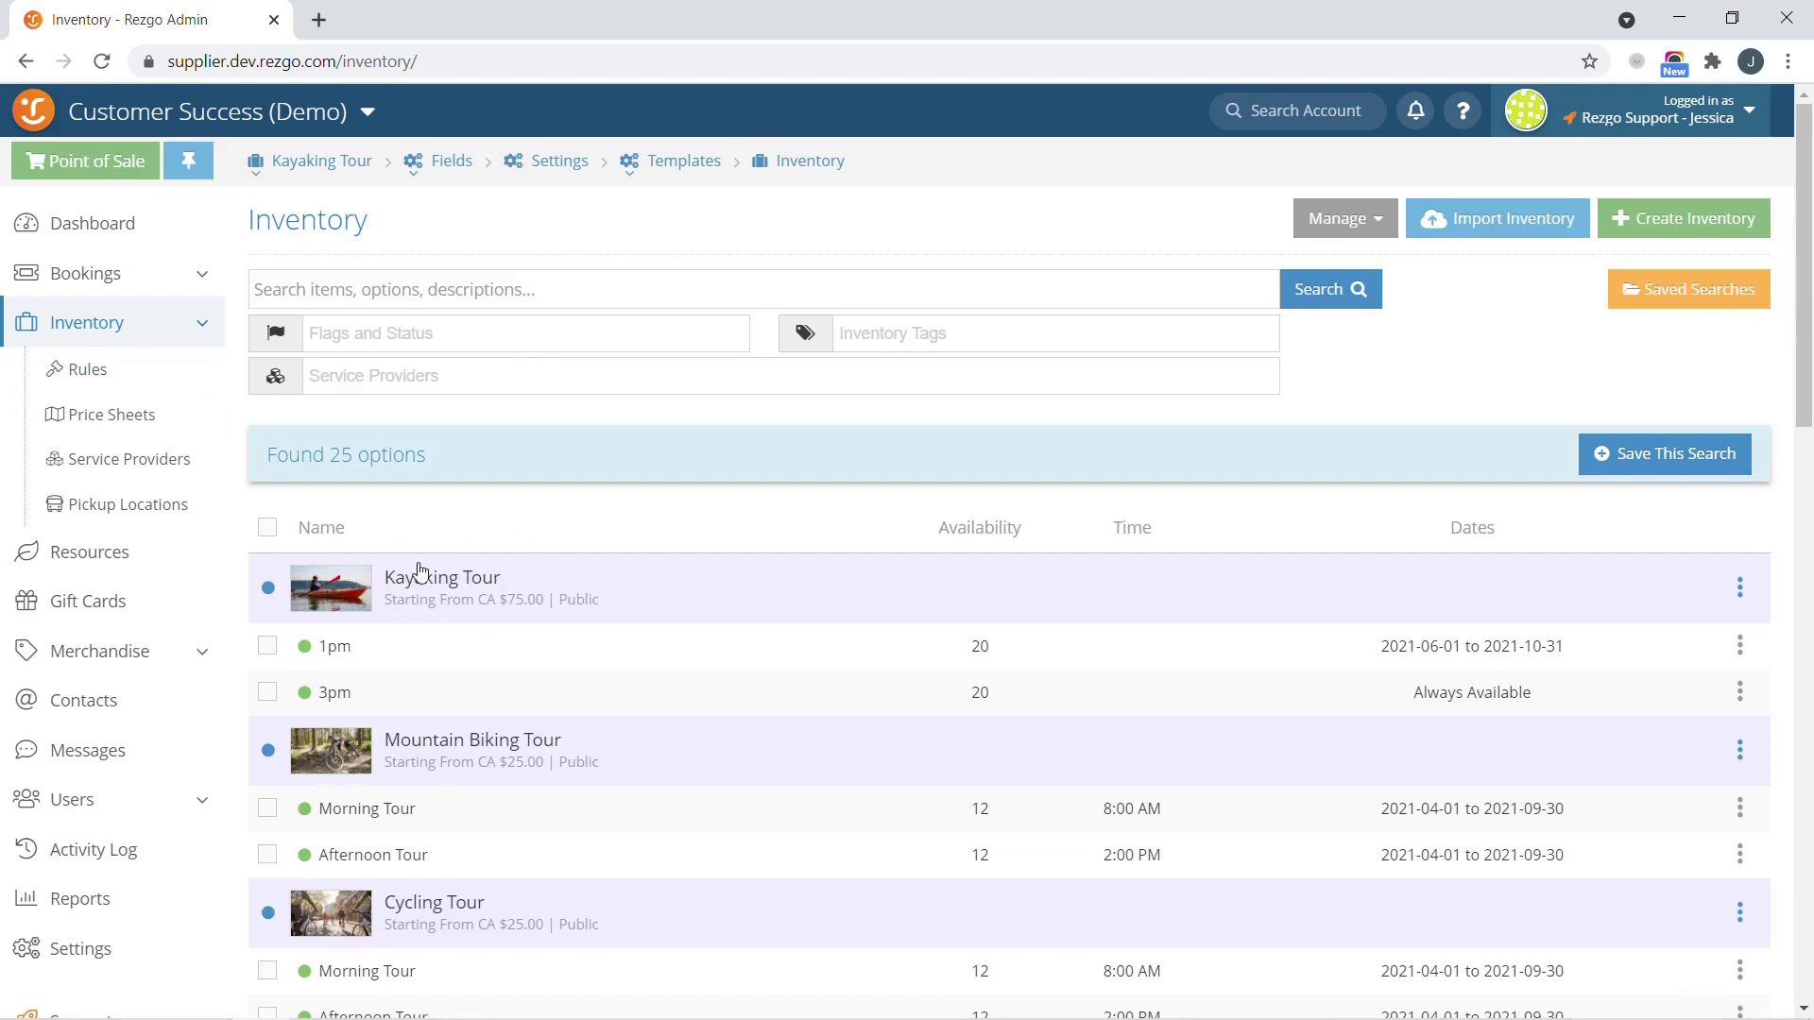
{"action": "left_click", "coordinate": [461, 586]}
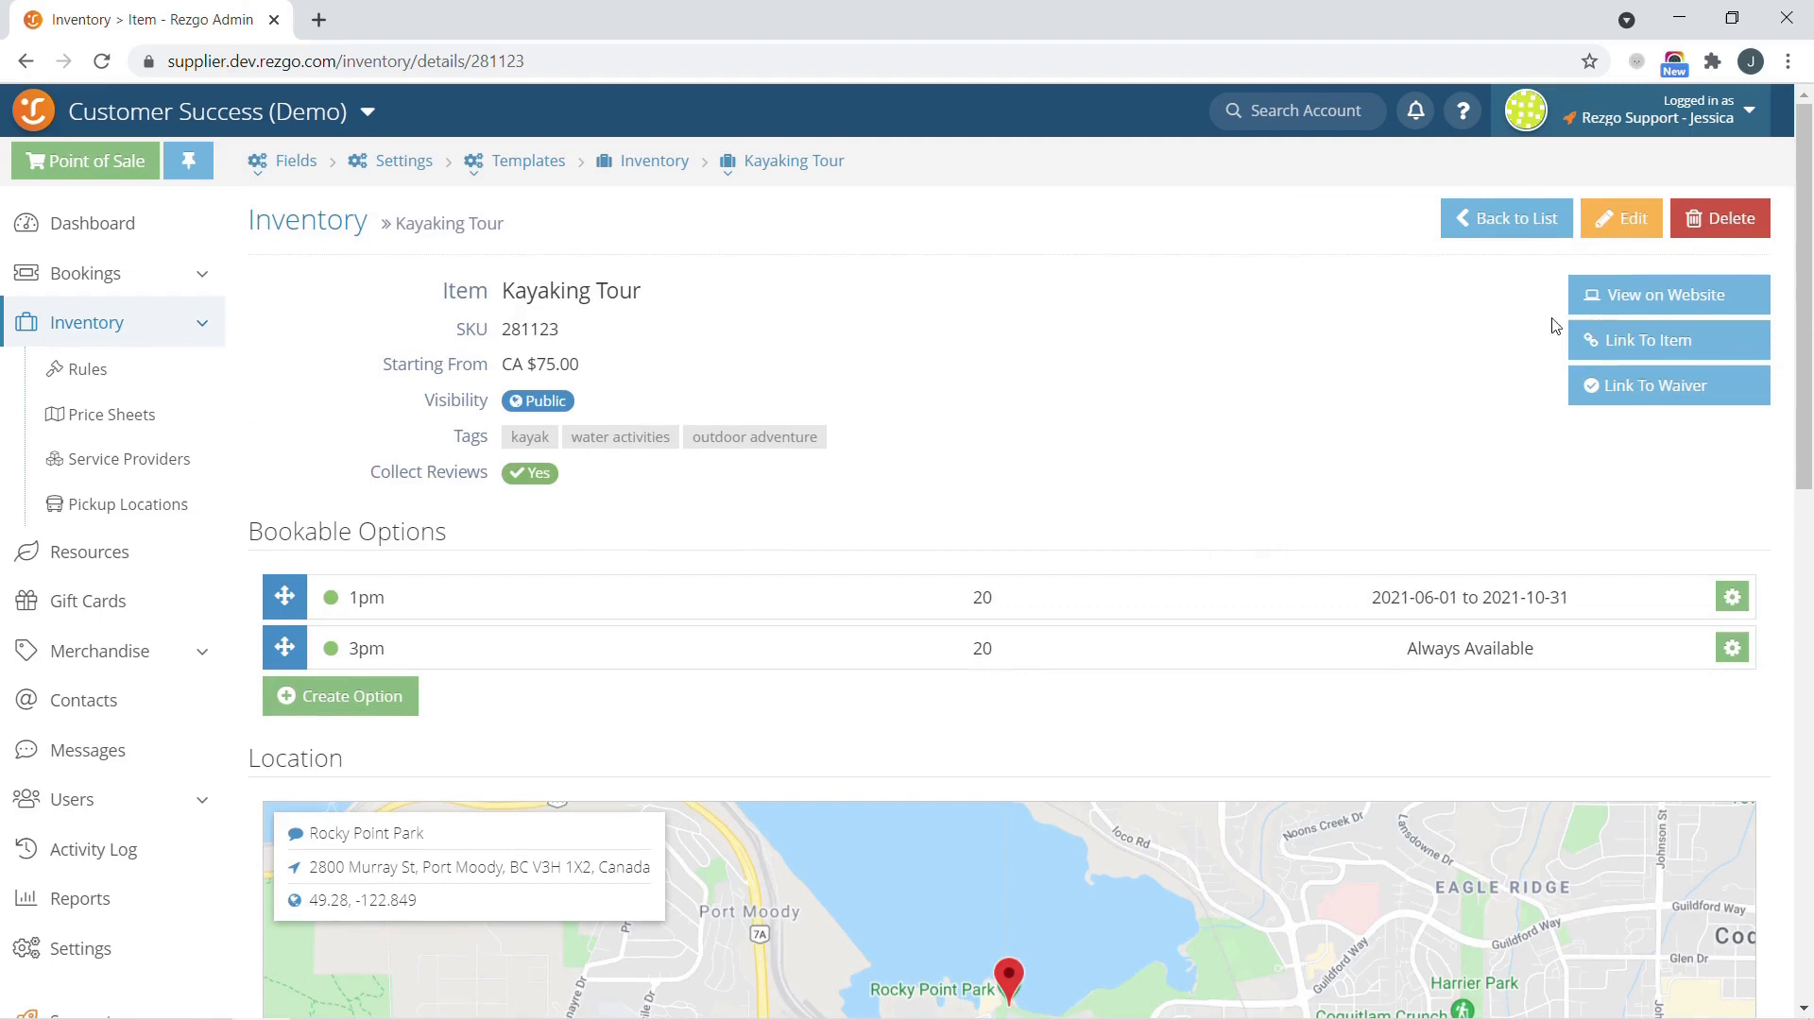
{"action": "left_click", "coordinate": [1635, 223]}
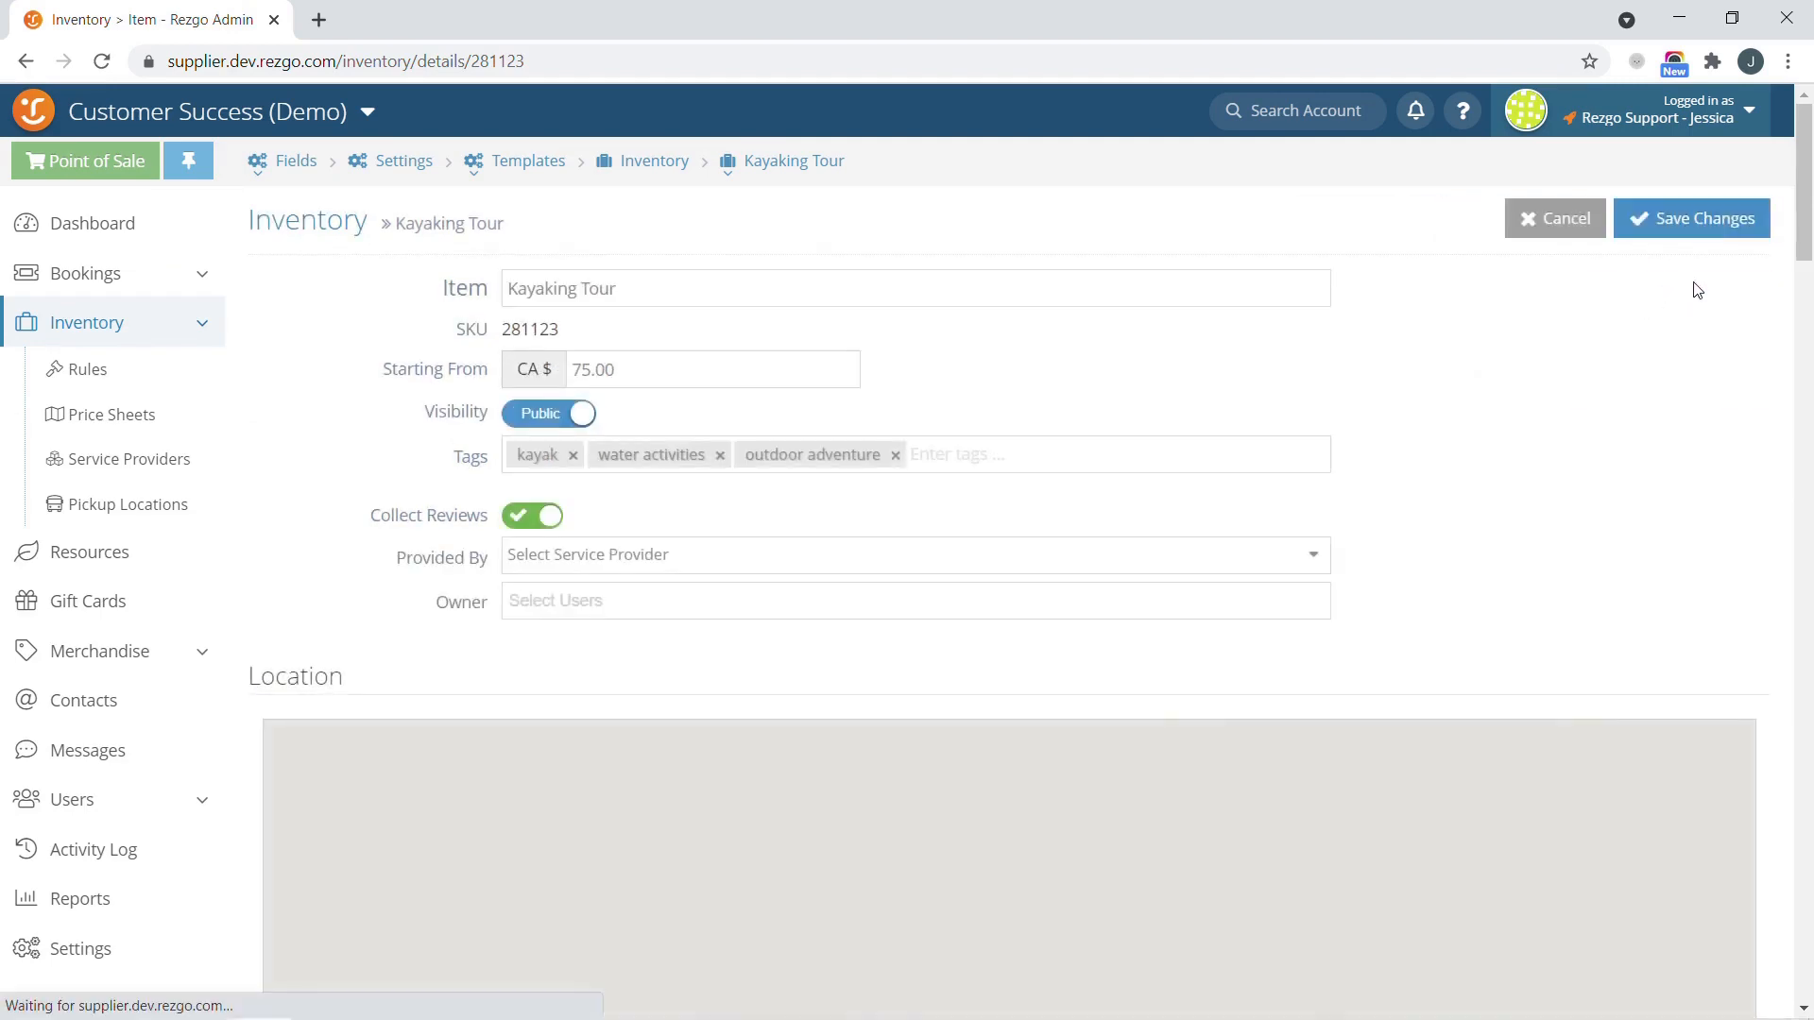
{"action": "scroll", "coordinate": [1808, 191], "scroll_direction": "down", "scroll_amount": 2}
{"action": "left_click_drag", "start_coordinate": [1807, 192], "coordinate": [1809, 768]}
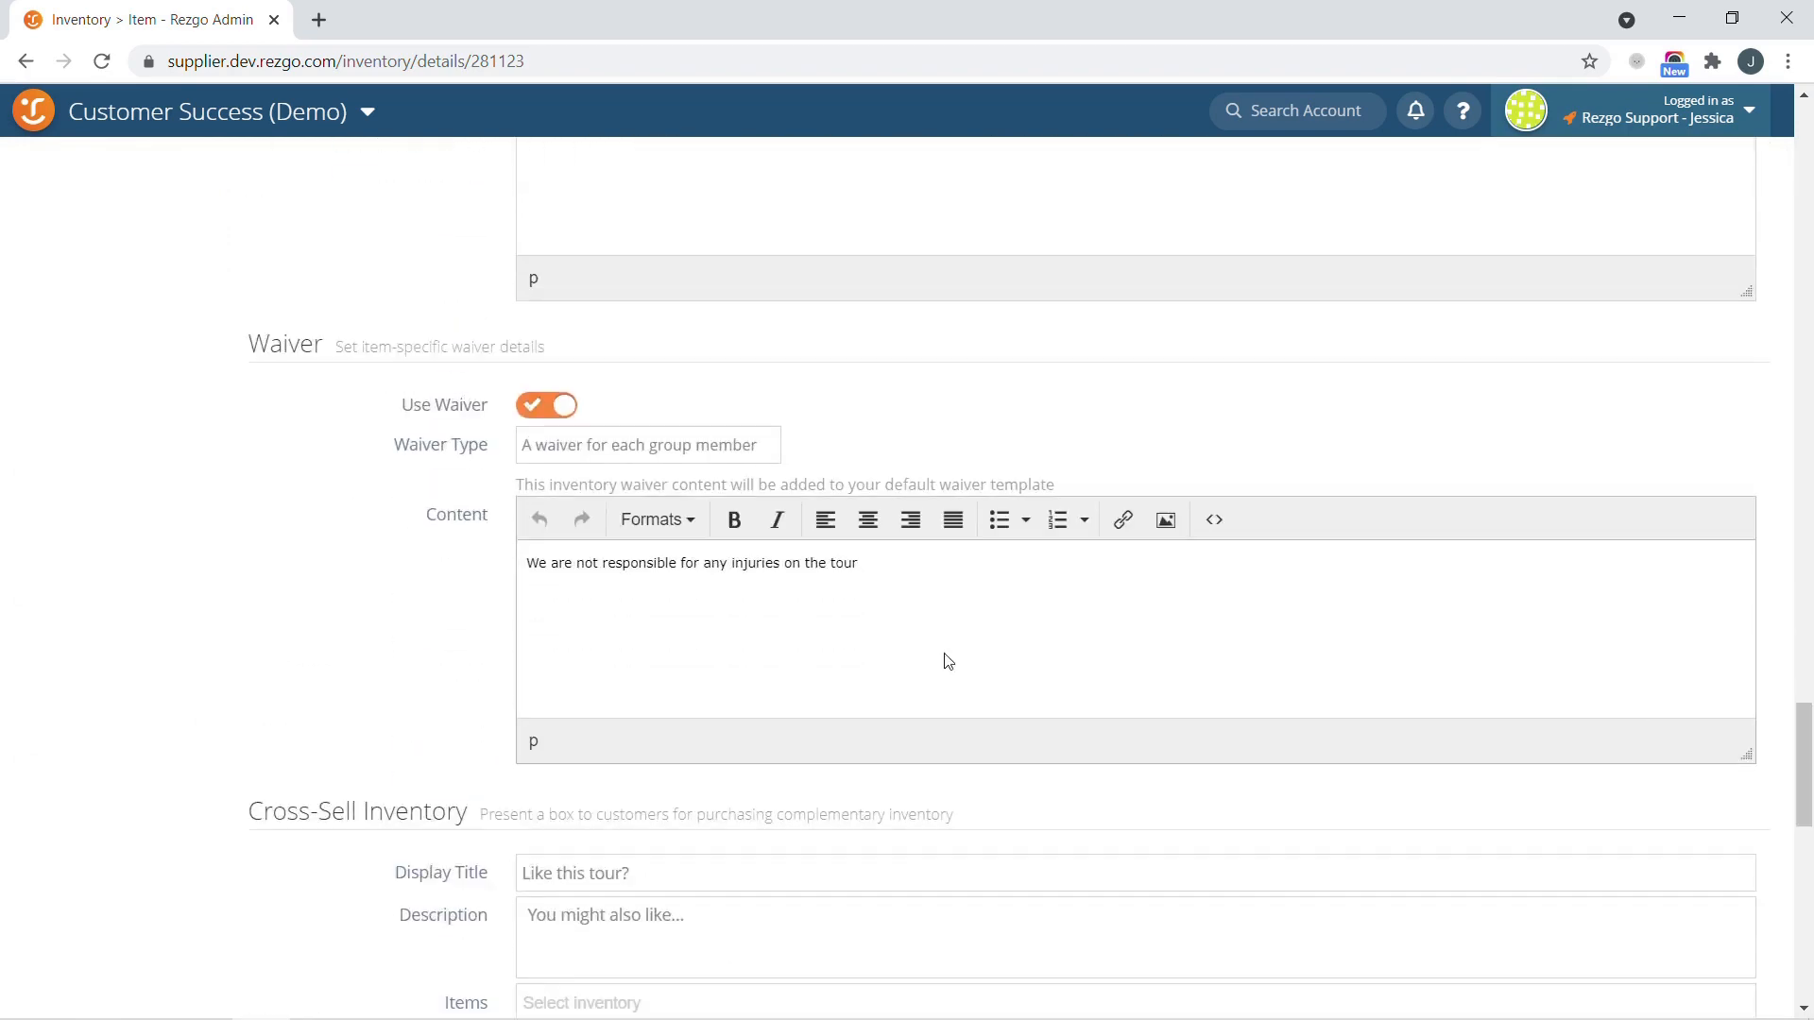
- Set the Kayaking Tour to use a waiver for each group member and save the item changes
{"action": "left_click", "coordinate": [564, 422]}
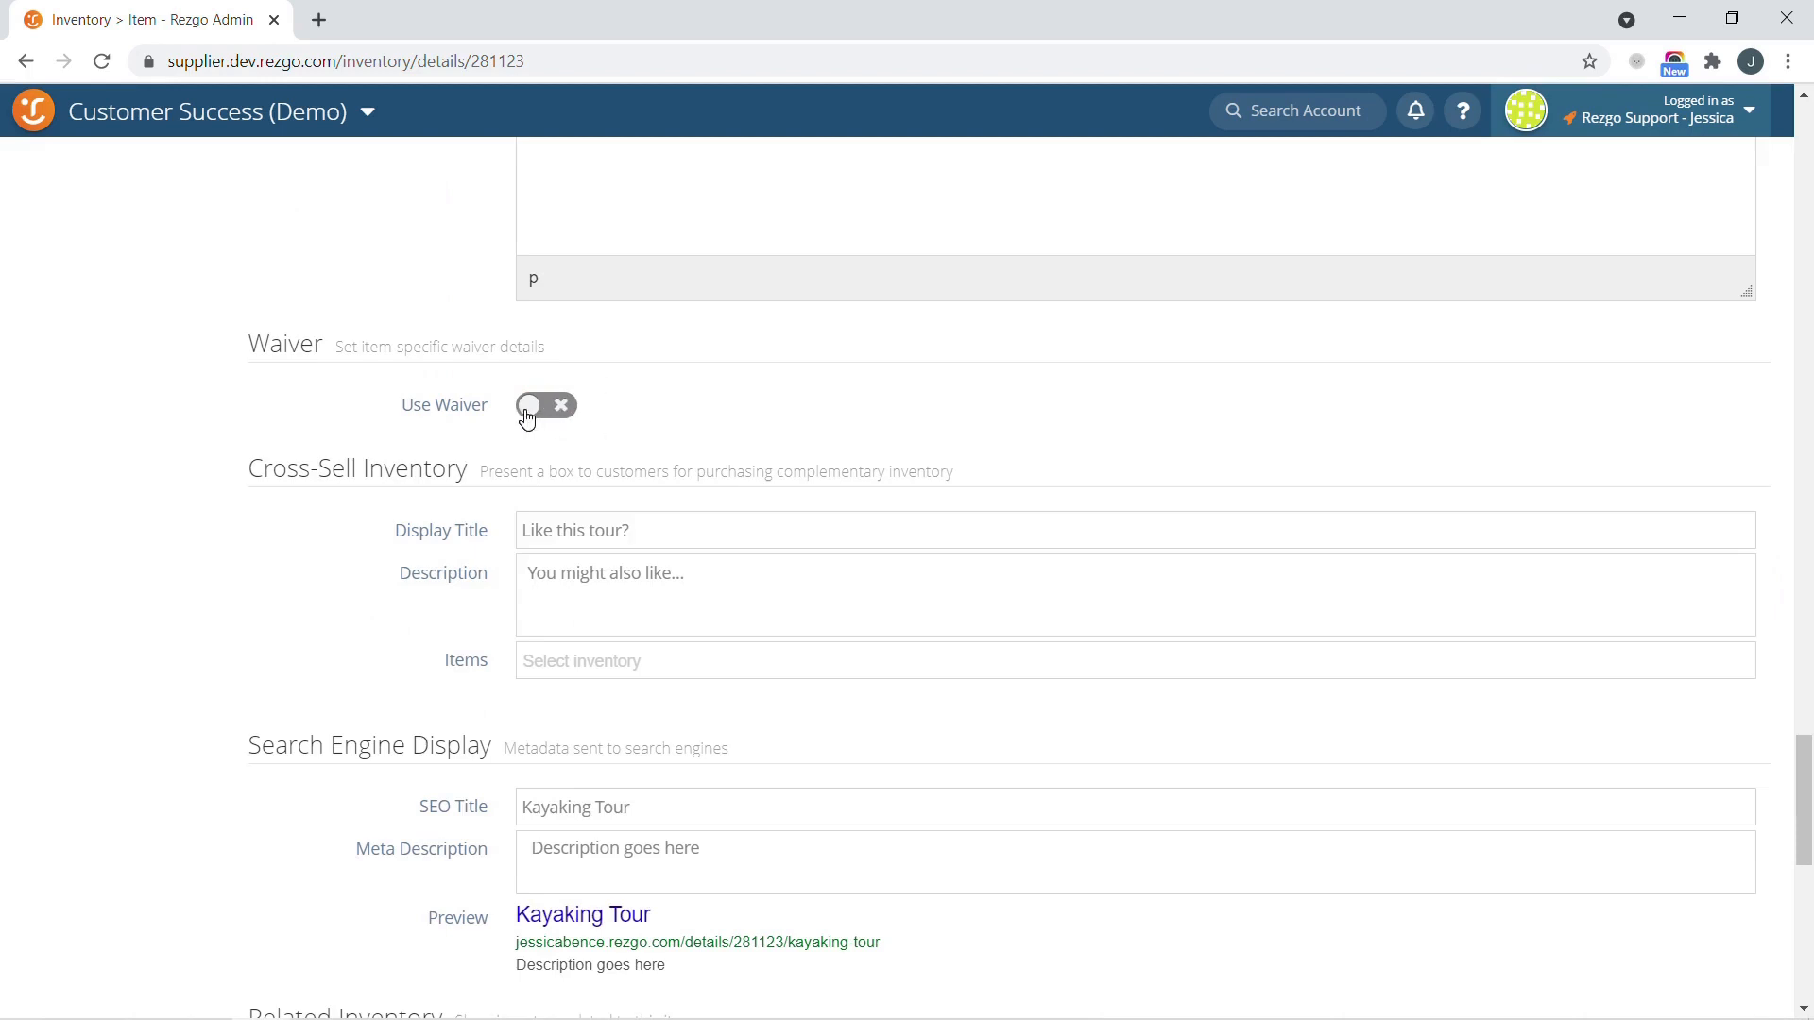
{"action": "left_click", "coordinate": [525, 412]}
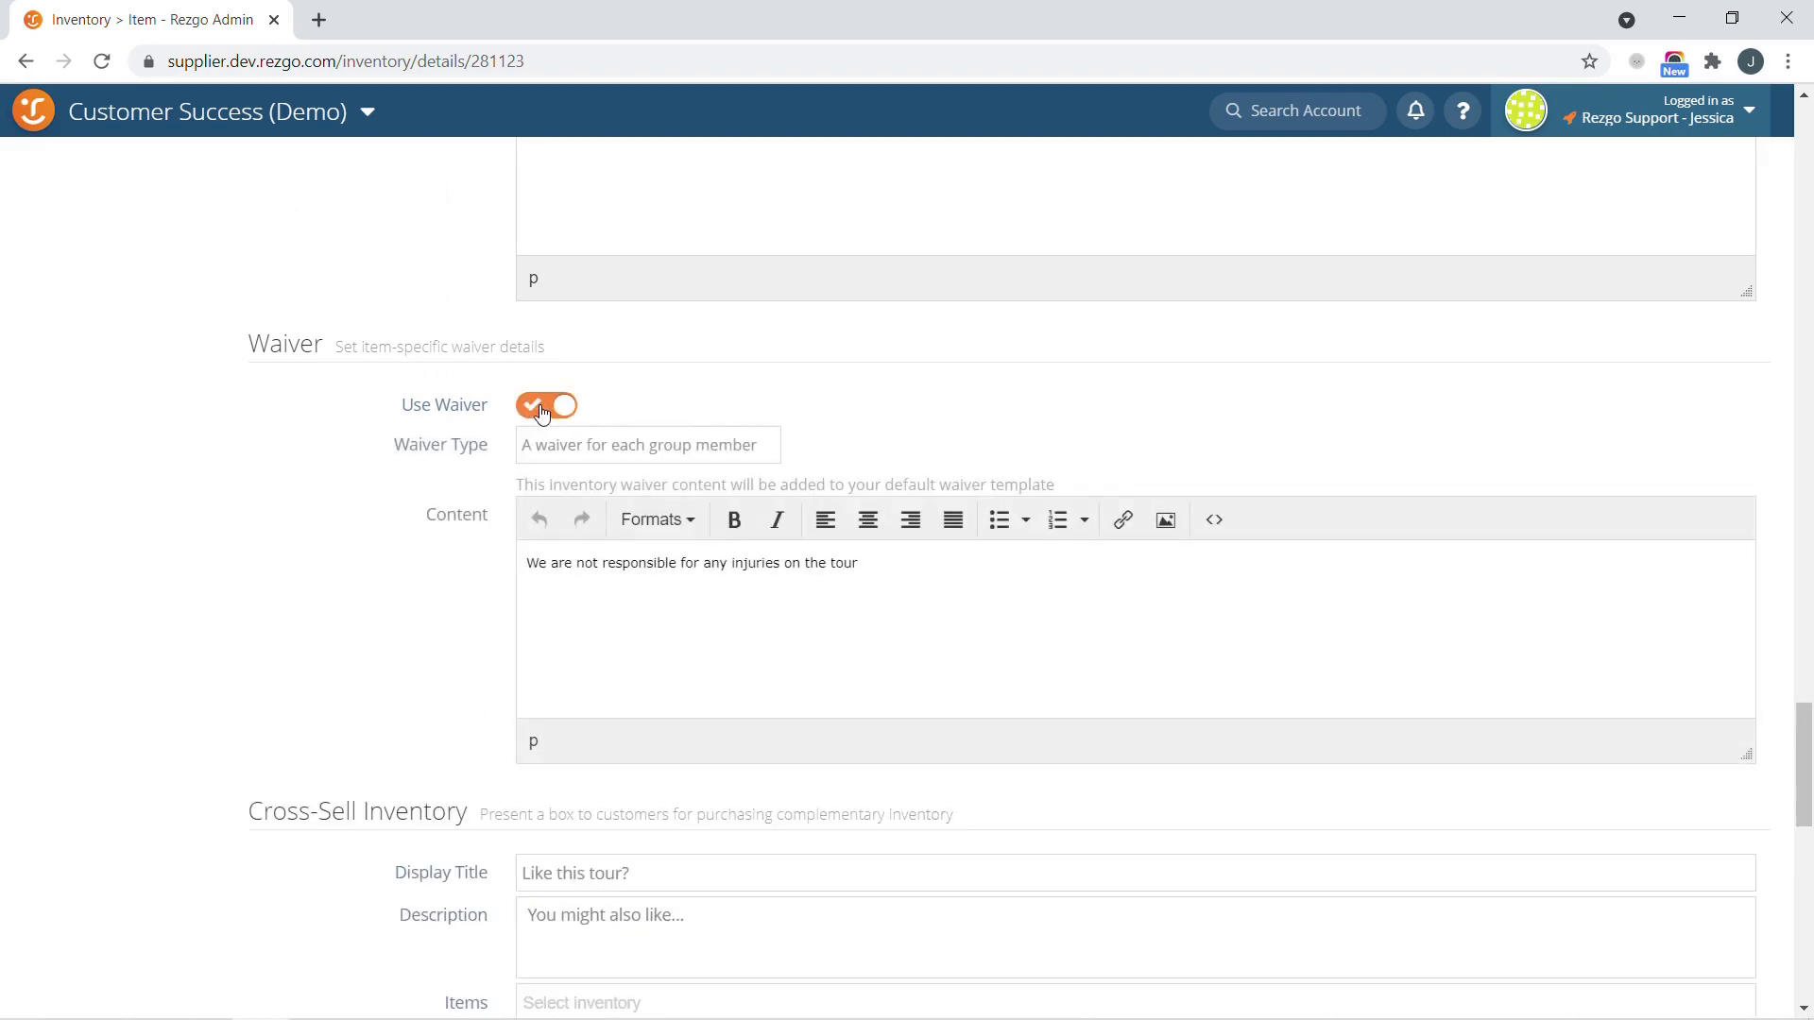
{"action": "left_click", "coordinate": [591, 453]}
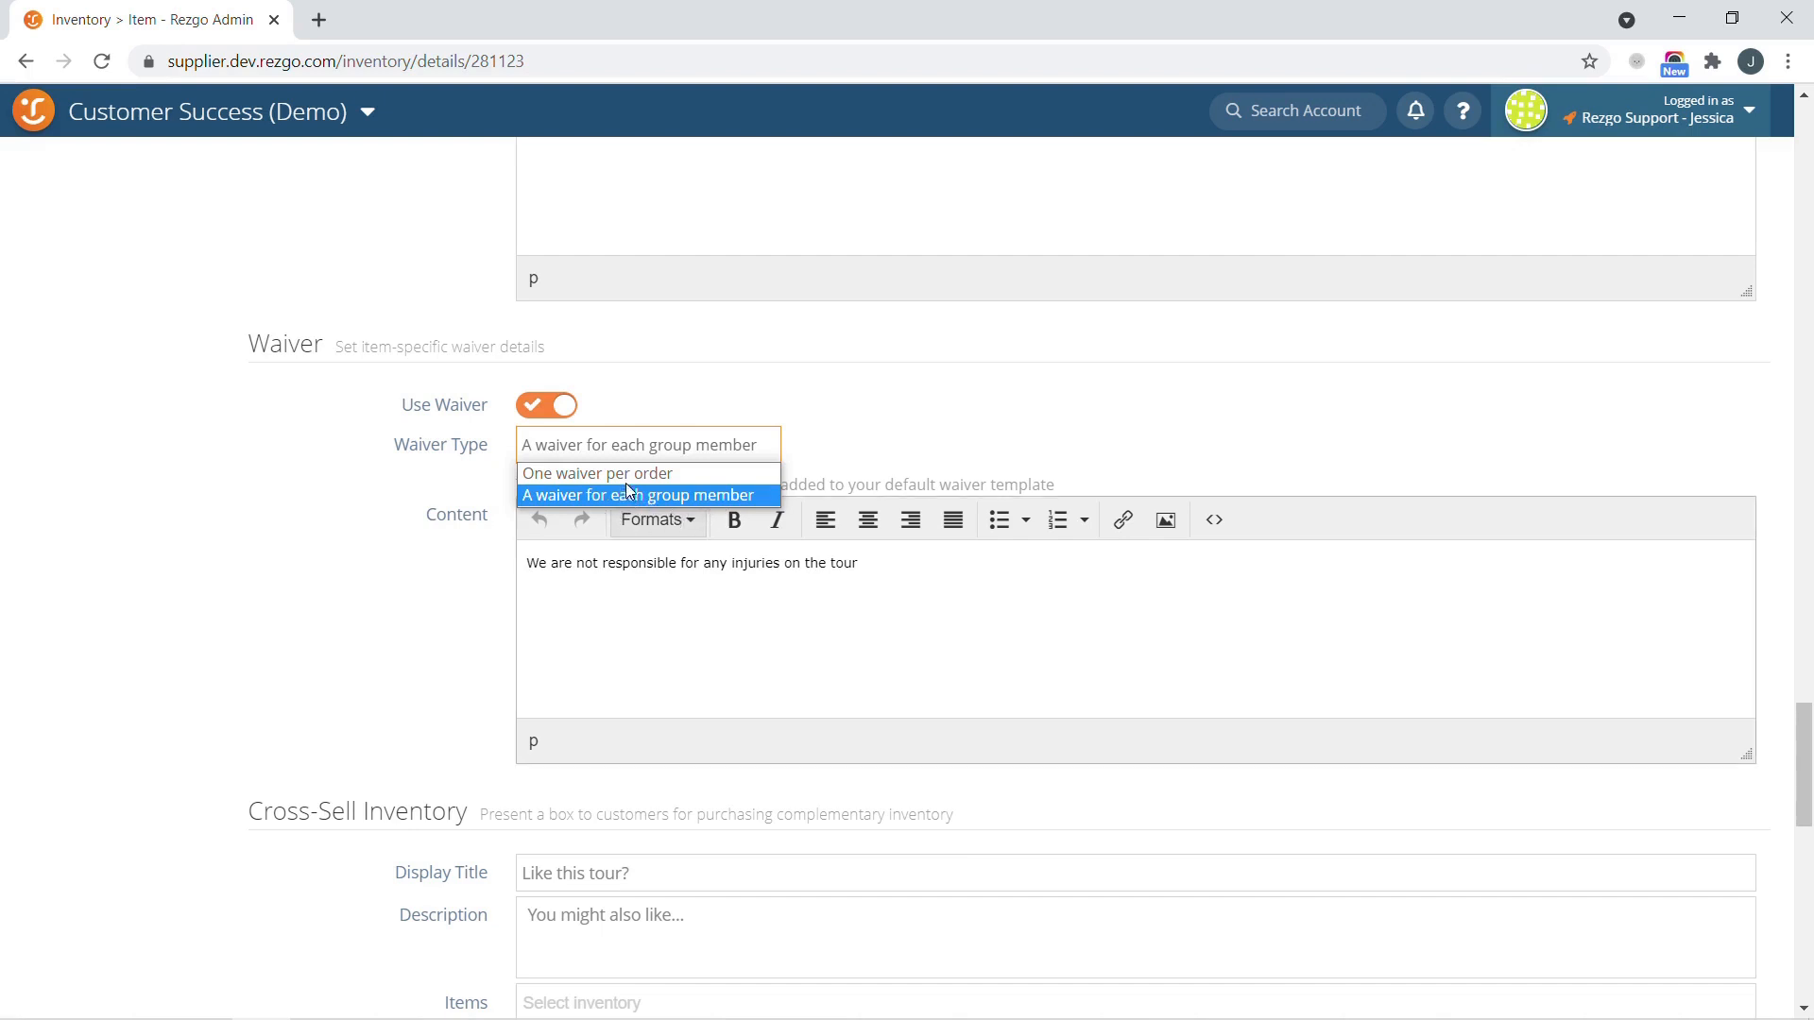
{"action": "left_click", "coordinate": [842, 593]}
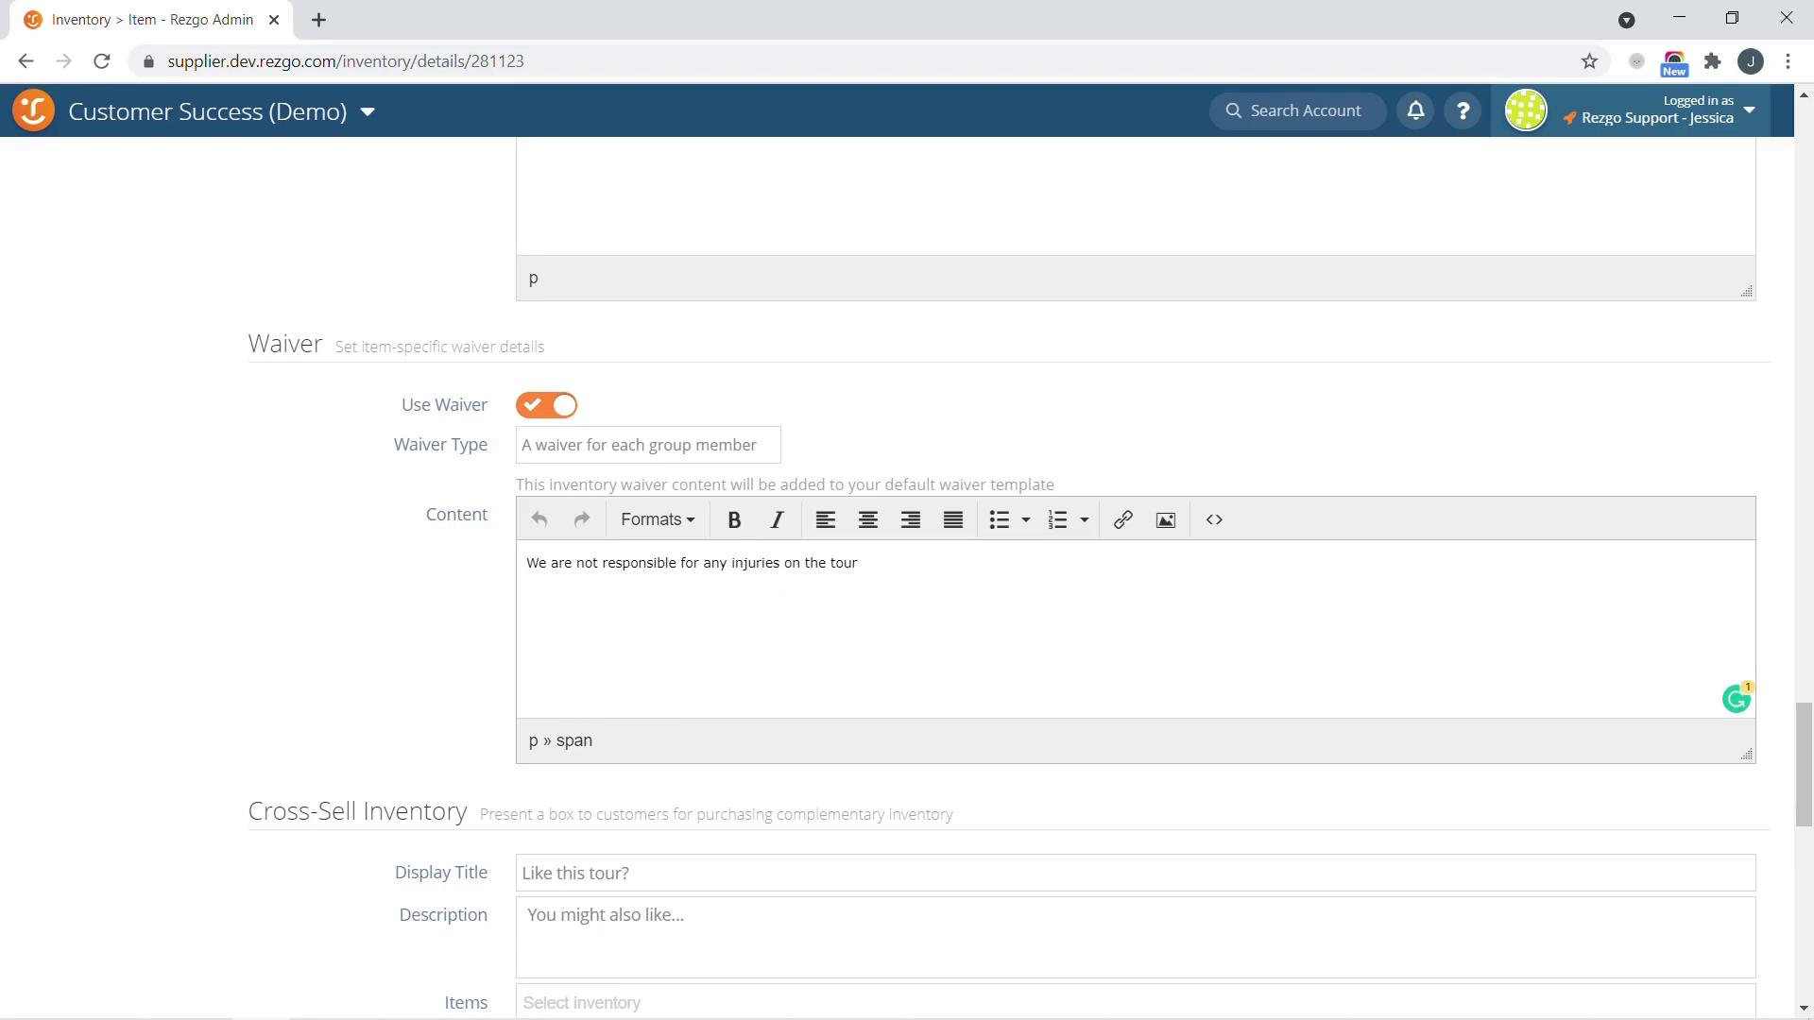
{"action": "left_click_drag", "start_coordinate": [1804, 756], "coordinate": [1802, 167]}
{"action": "left_click", "coordinate": [1707, 227]}
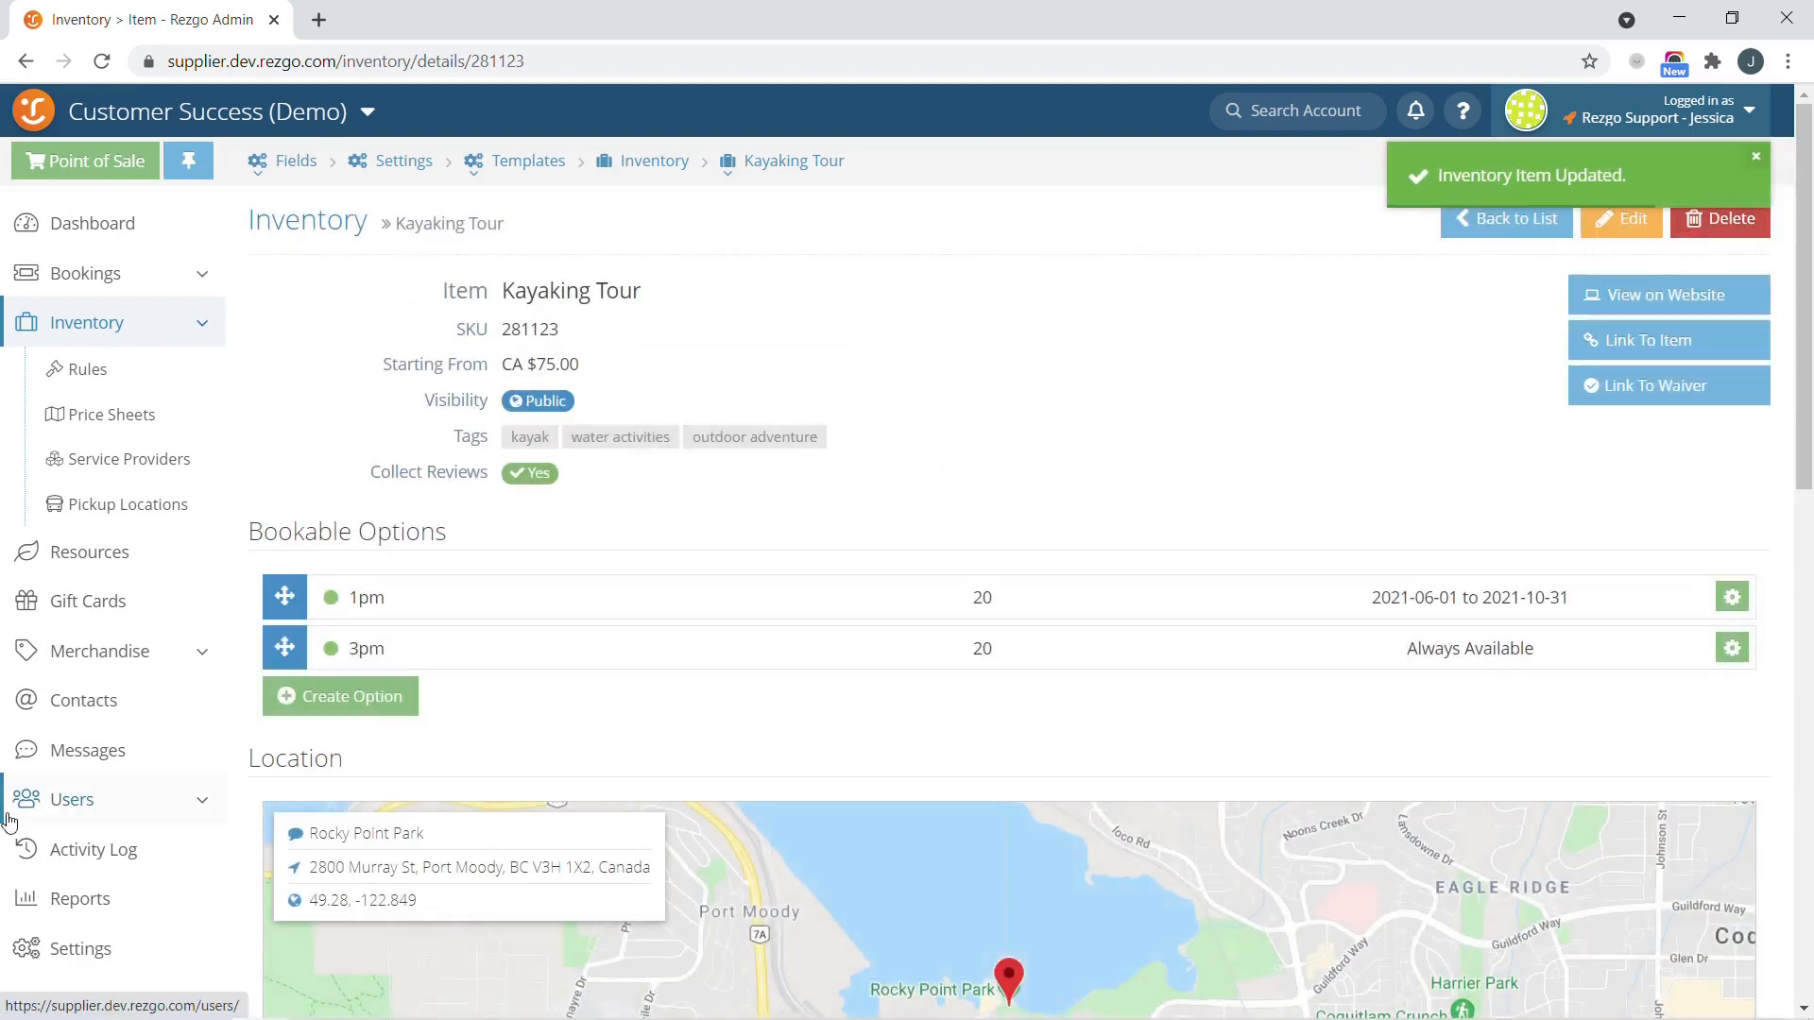
- Start a new custom field in the settings with the section Waiver Field and the type Dropdown
{"action": "left_click", "coordinate": [90, 957]}
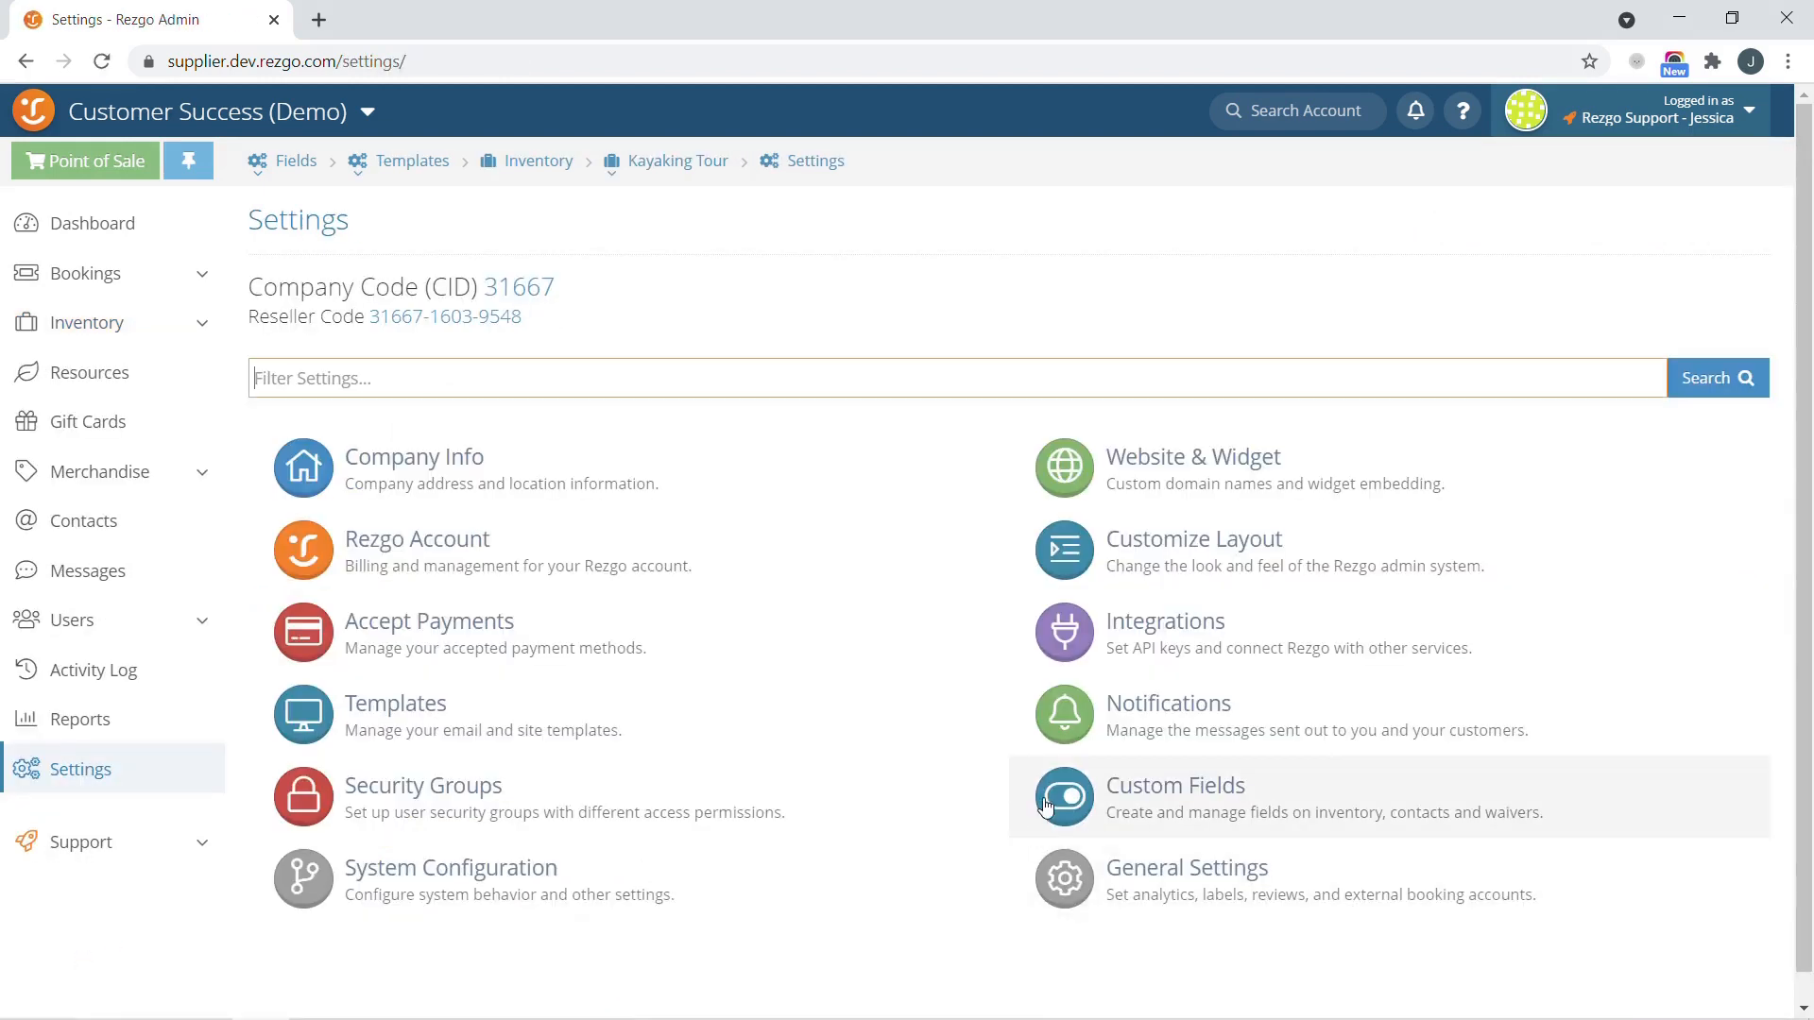
{"action": "left_click", "coordinate": [1170, 815]}
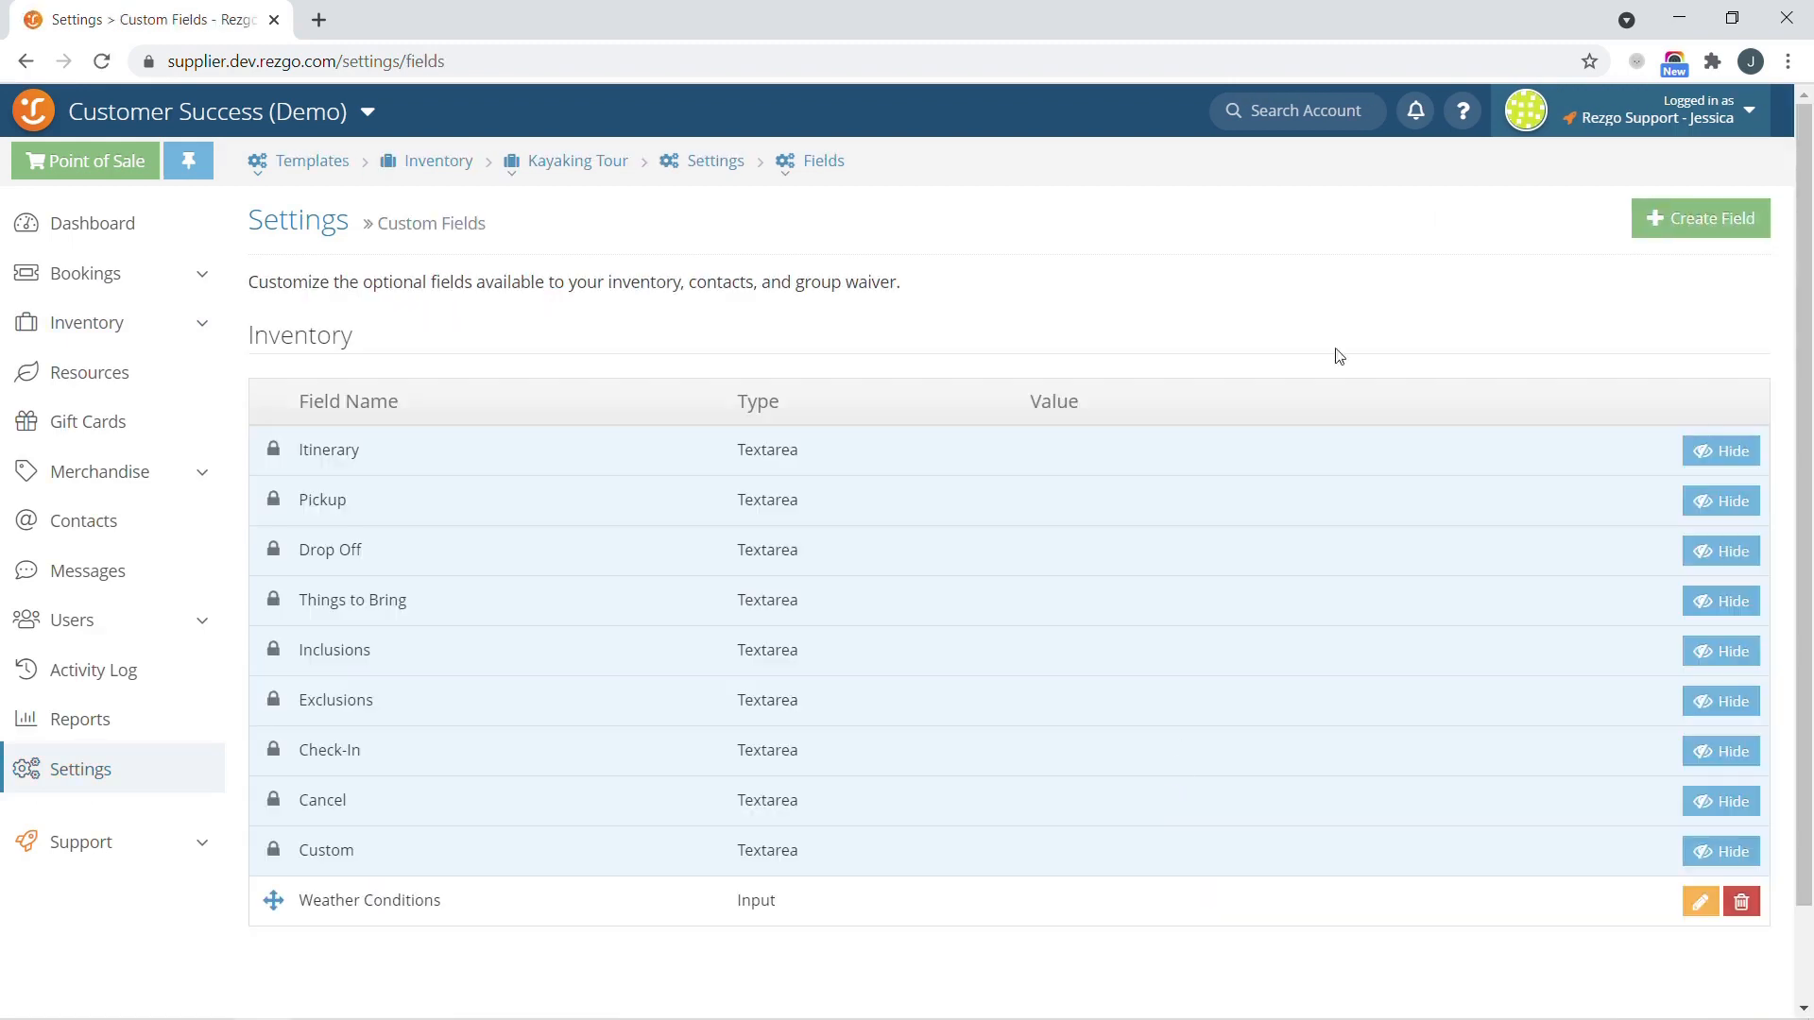
{"action": "left_click", "coordinate": [1734, 221]}
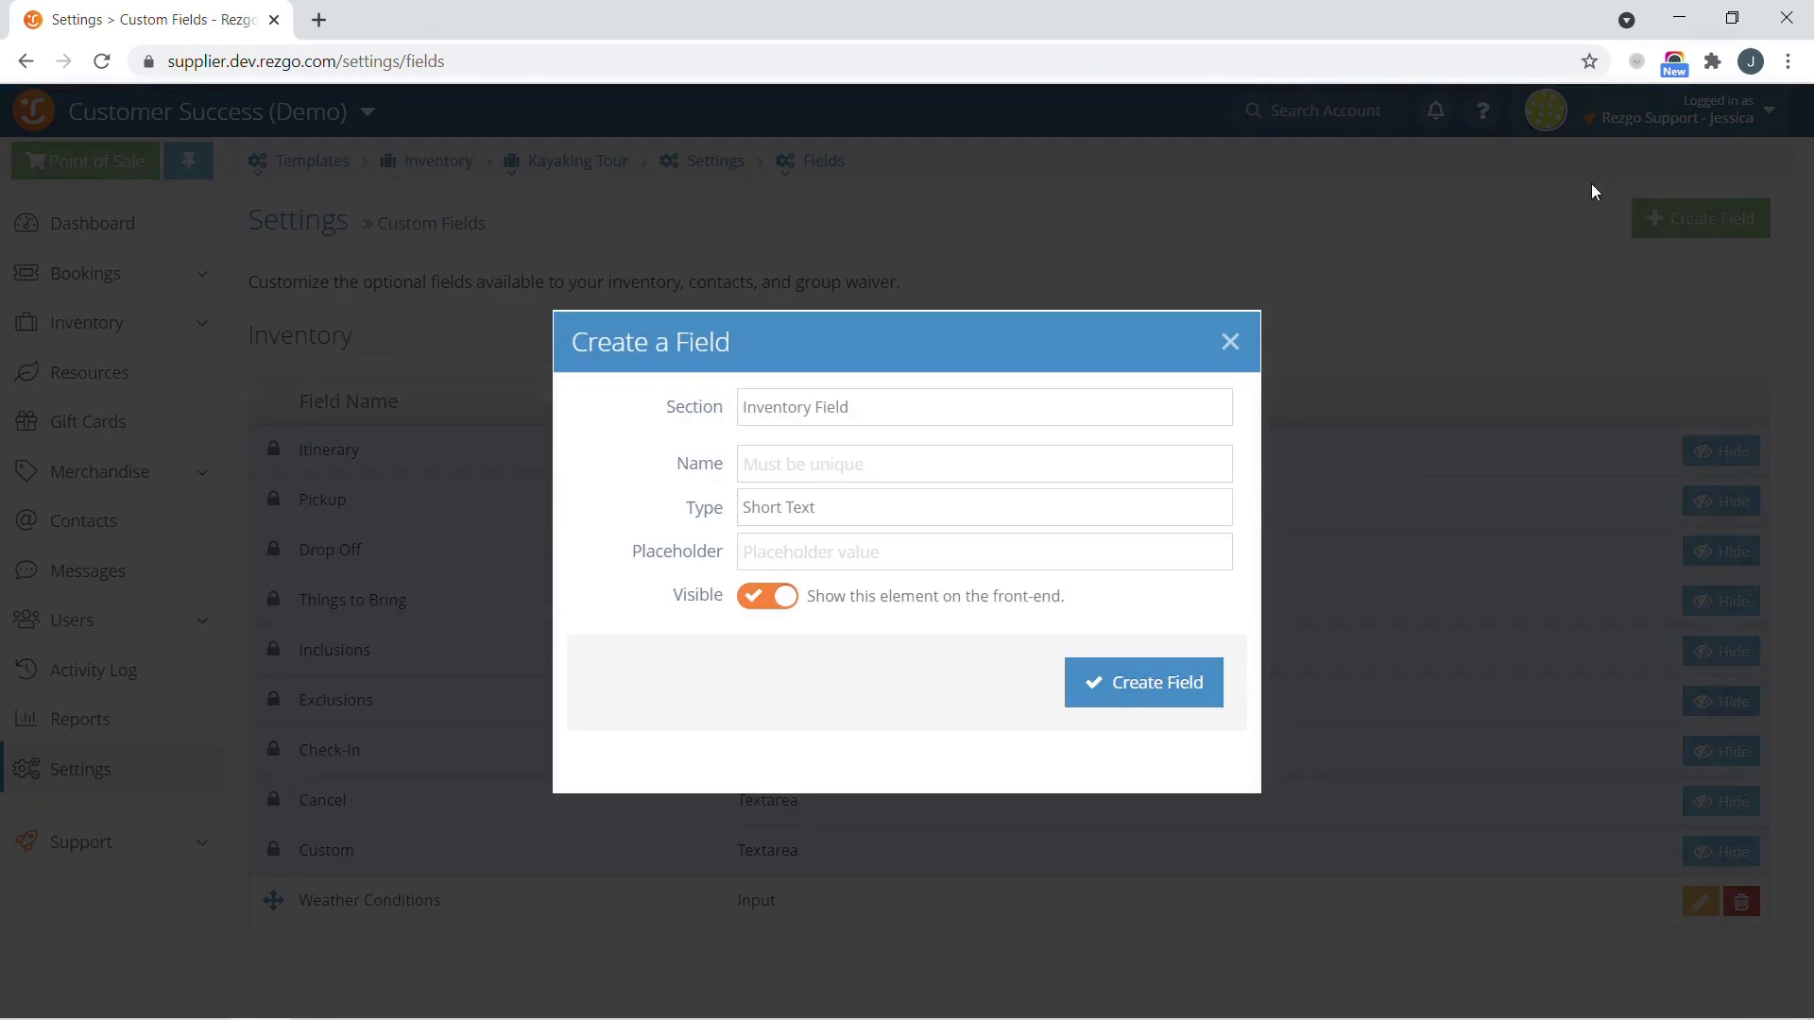
{"action": "left_click", "coordinate": [853, 407]}
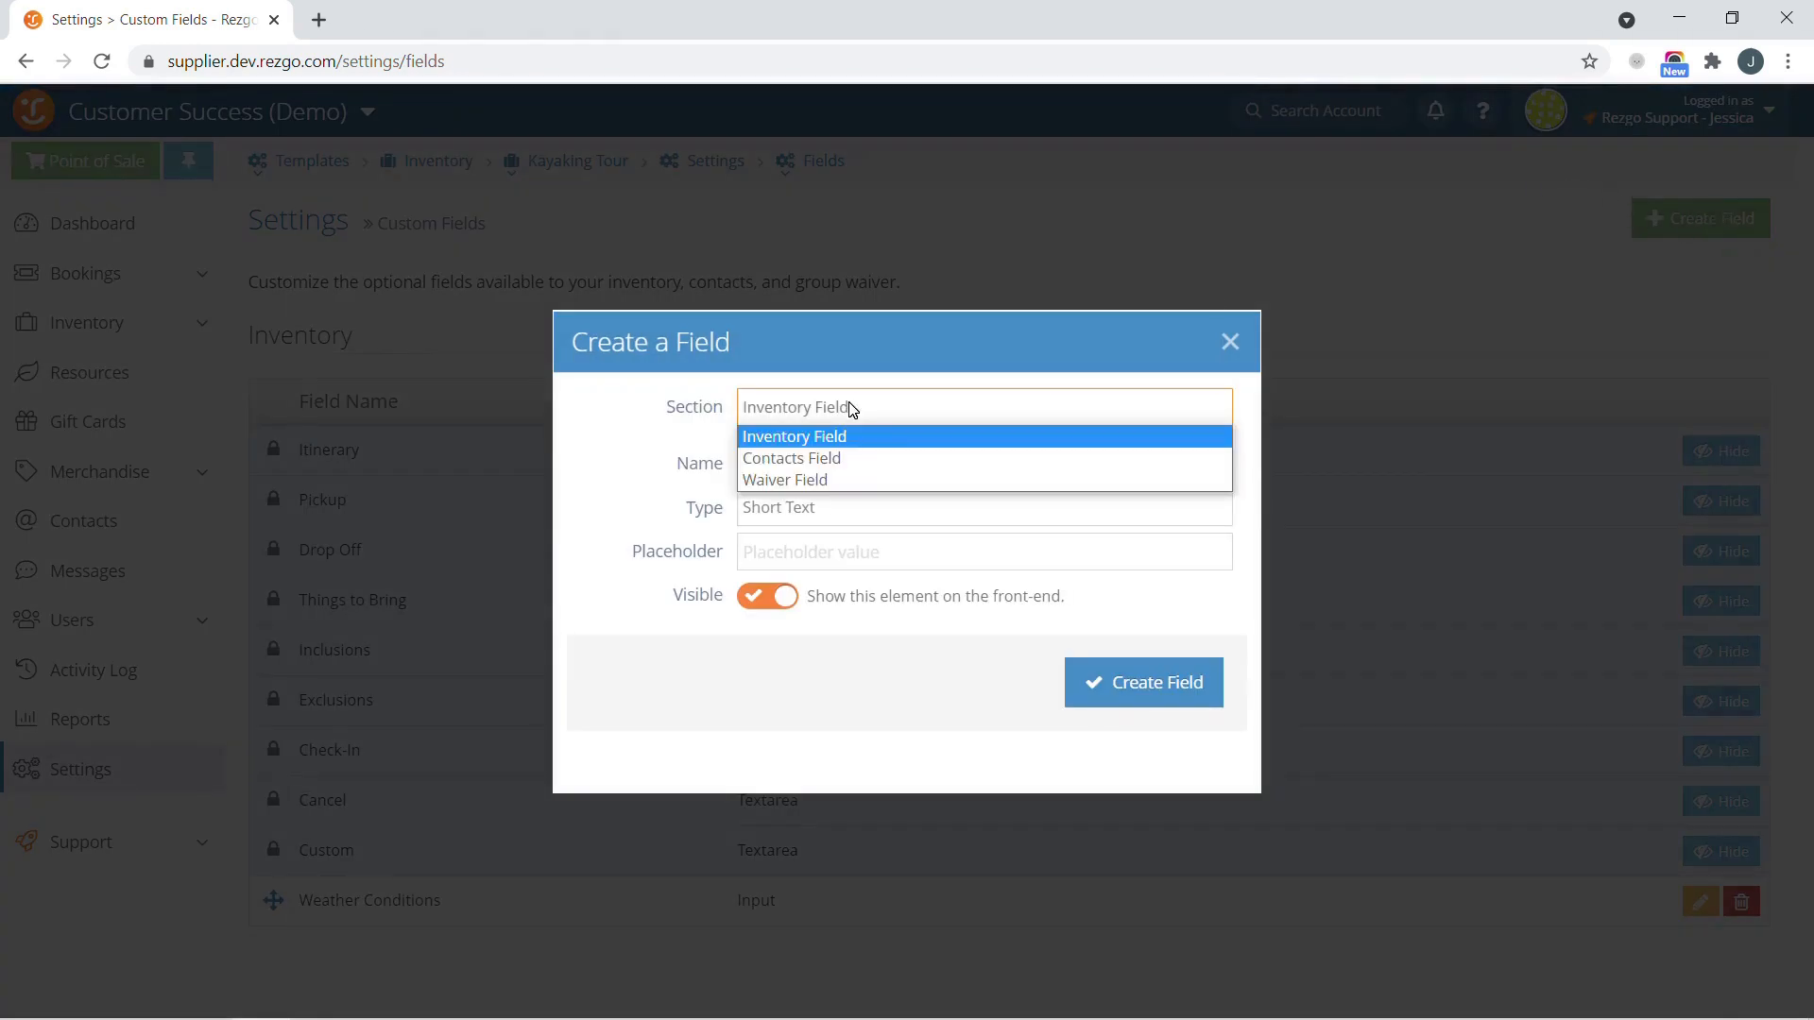
{"action": "left_click", "coordinate": [790, 480]}
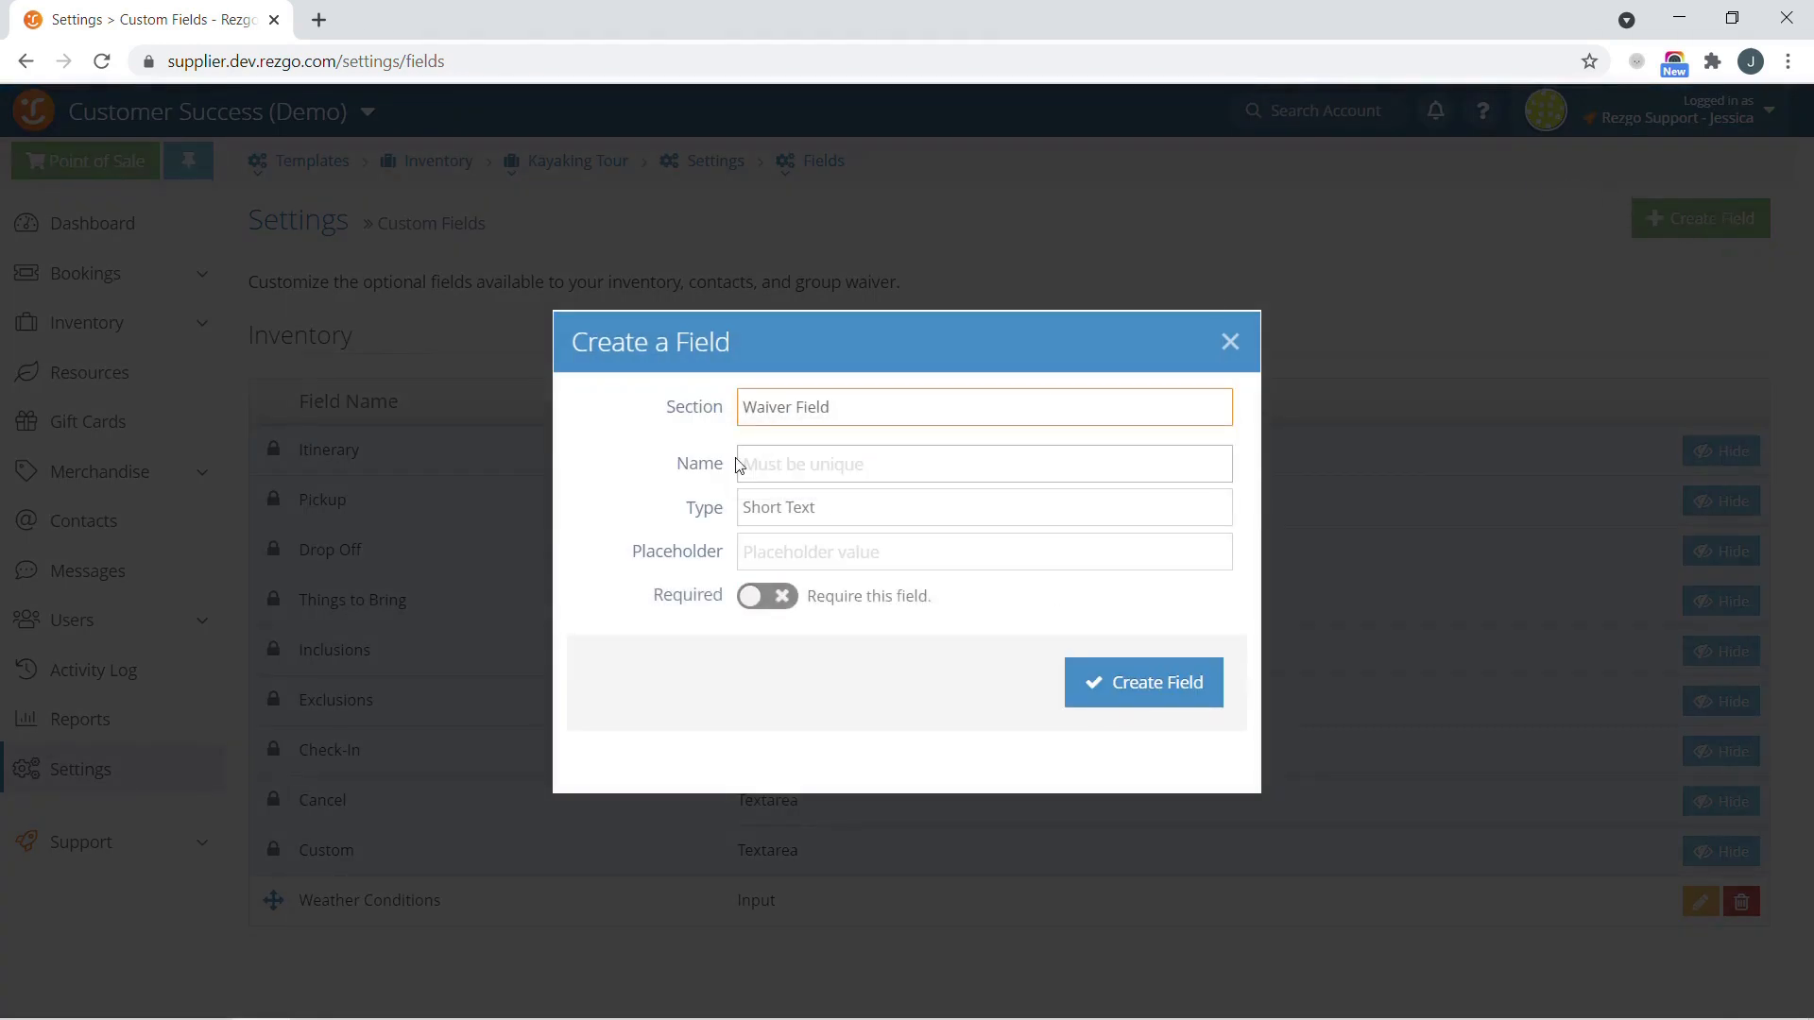
{"action": "left_click", "coordinate": [765, 511]}
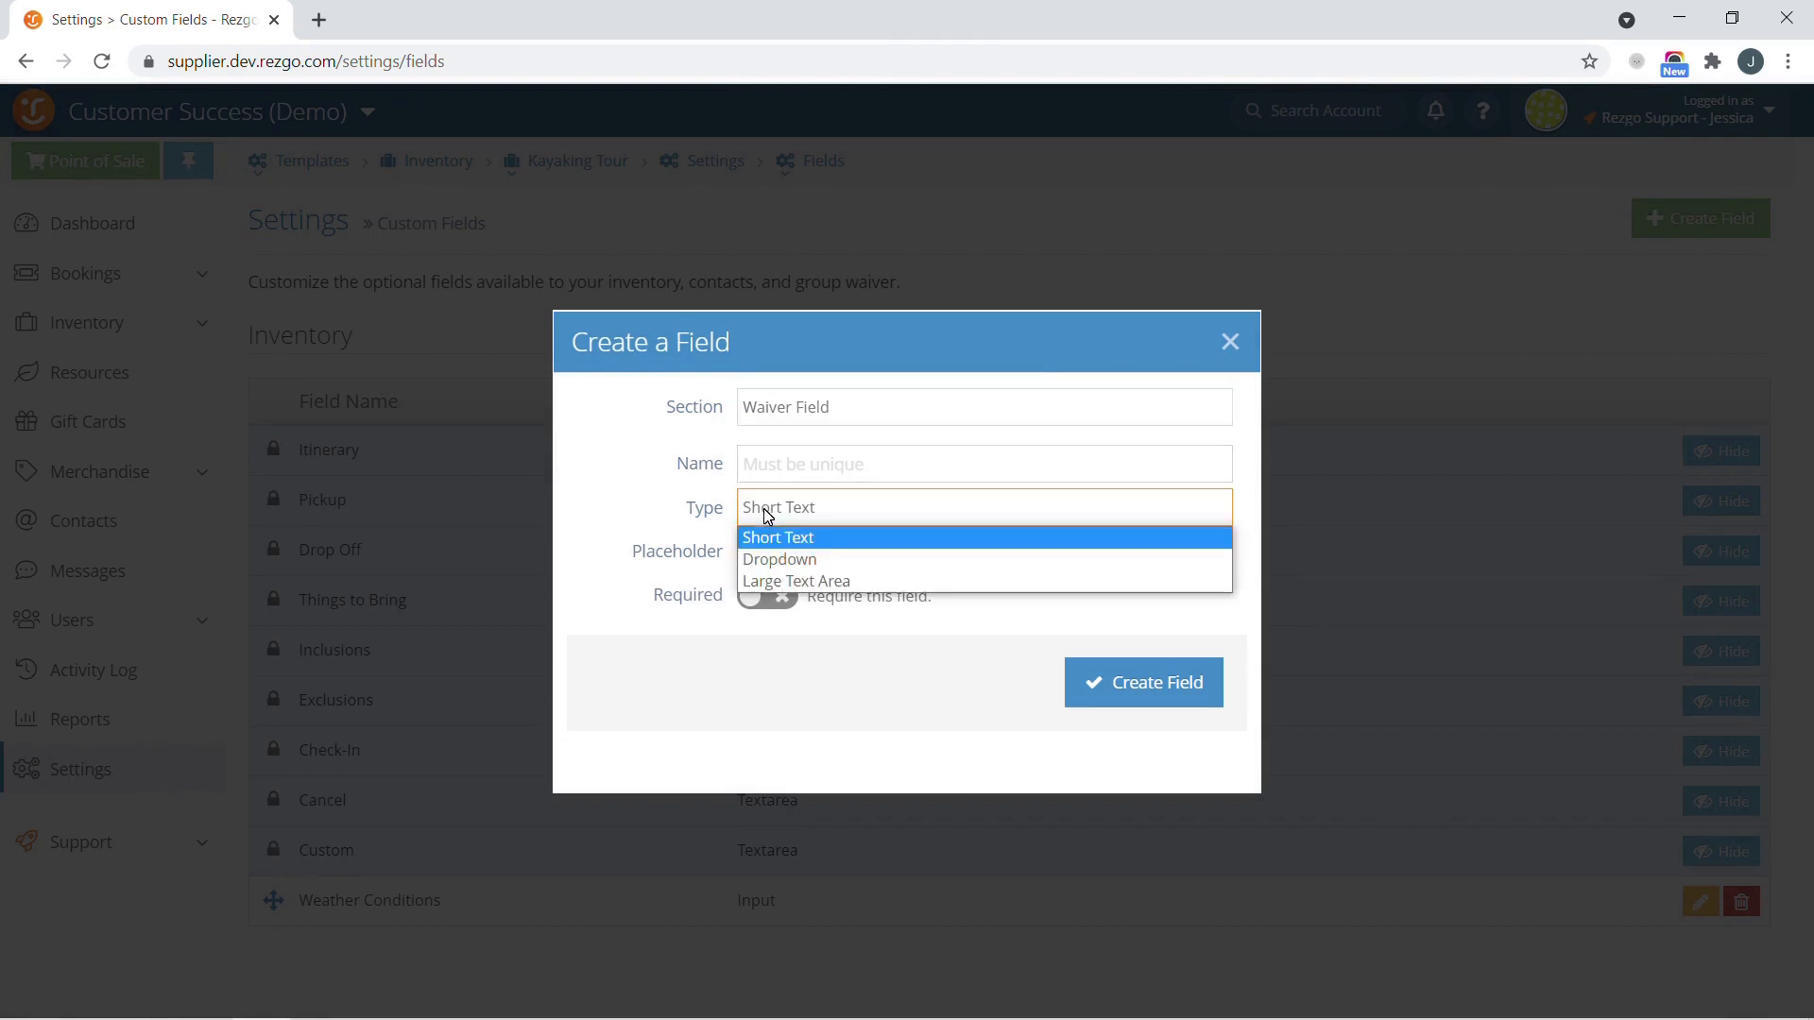
{"action": "left_click", "coordinate": [794, 561]}
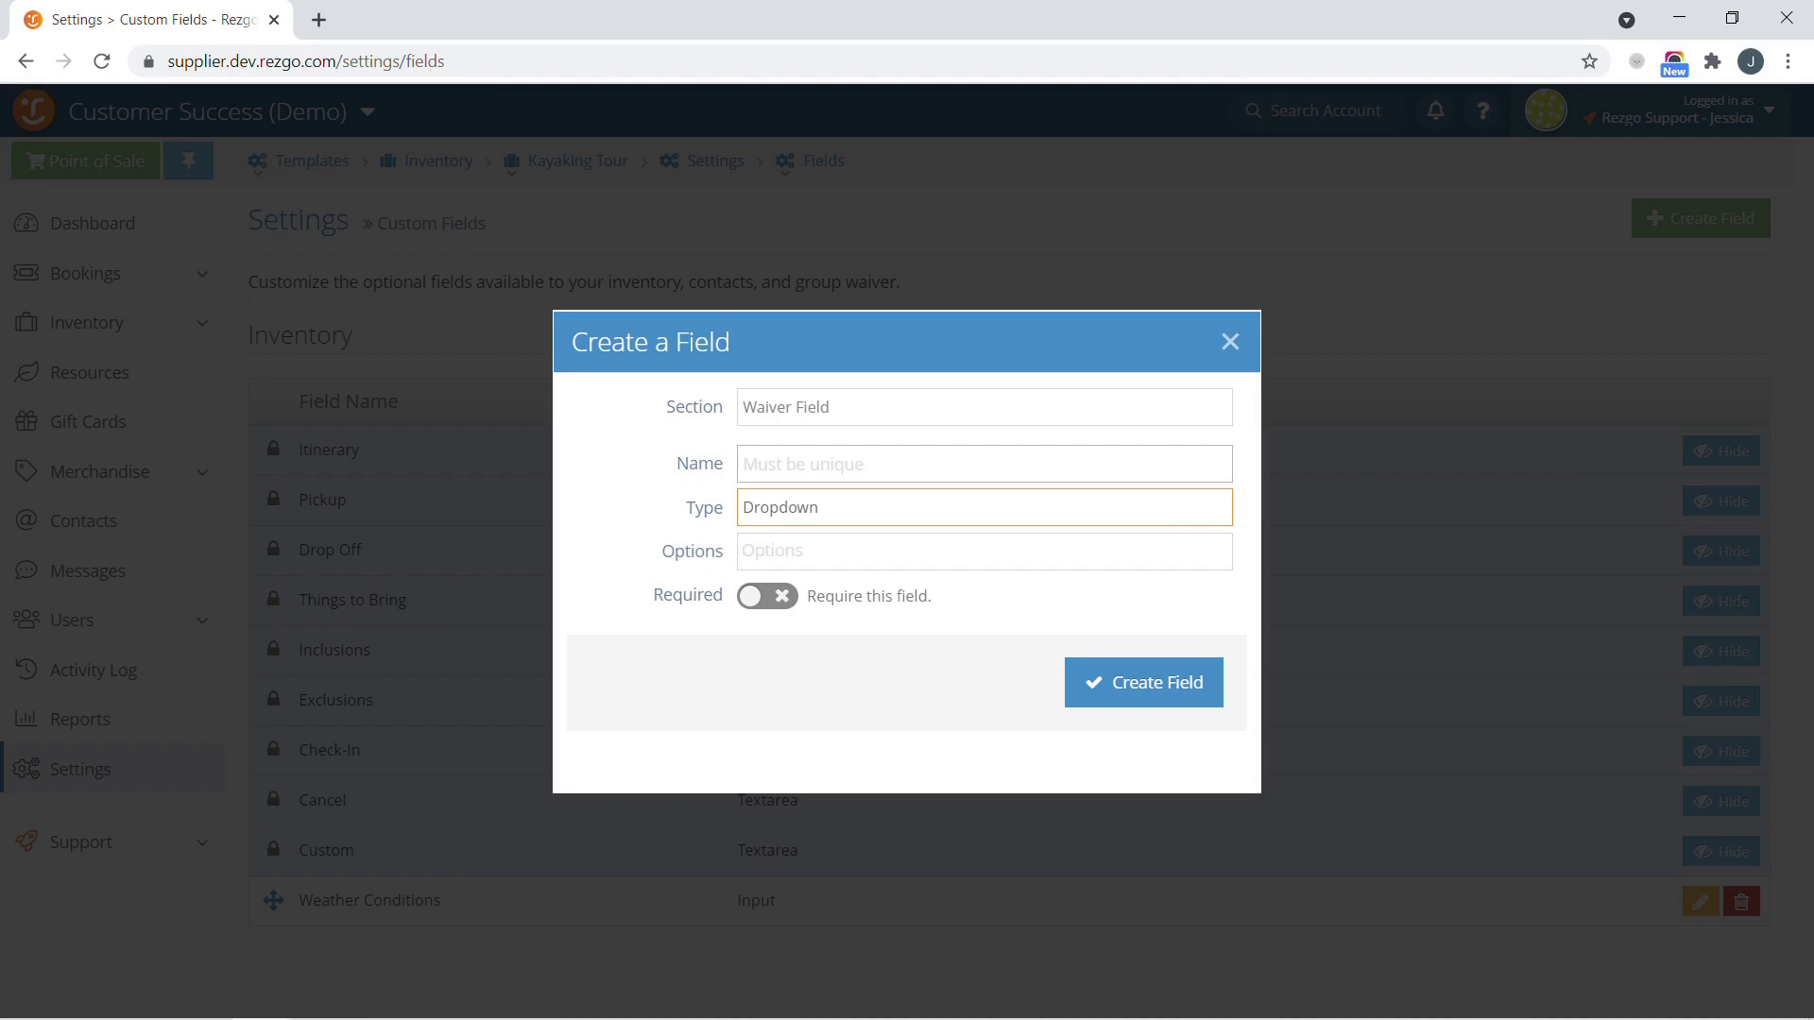
- Name the waiver field "Are you 19?", add the options yes and no, and create the field
{"action": "left_click", "coordinate": [803, 464]}
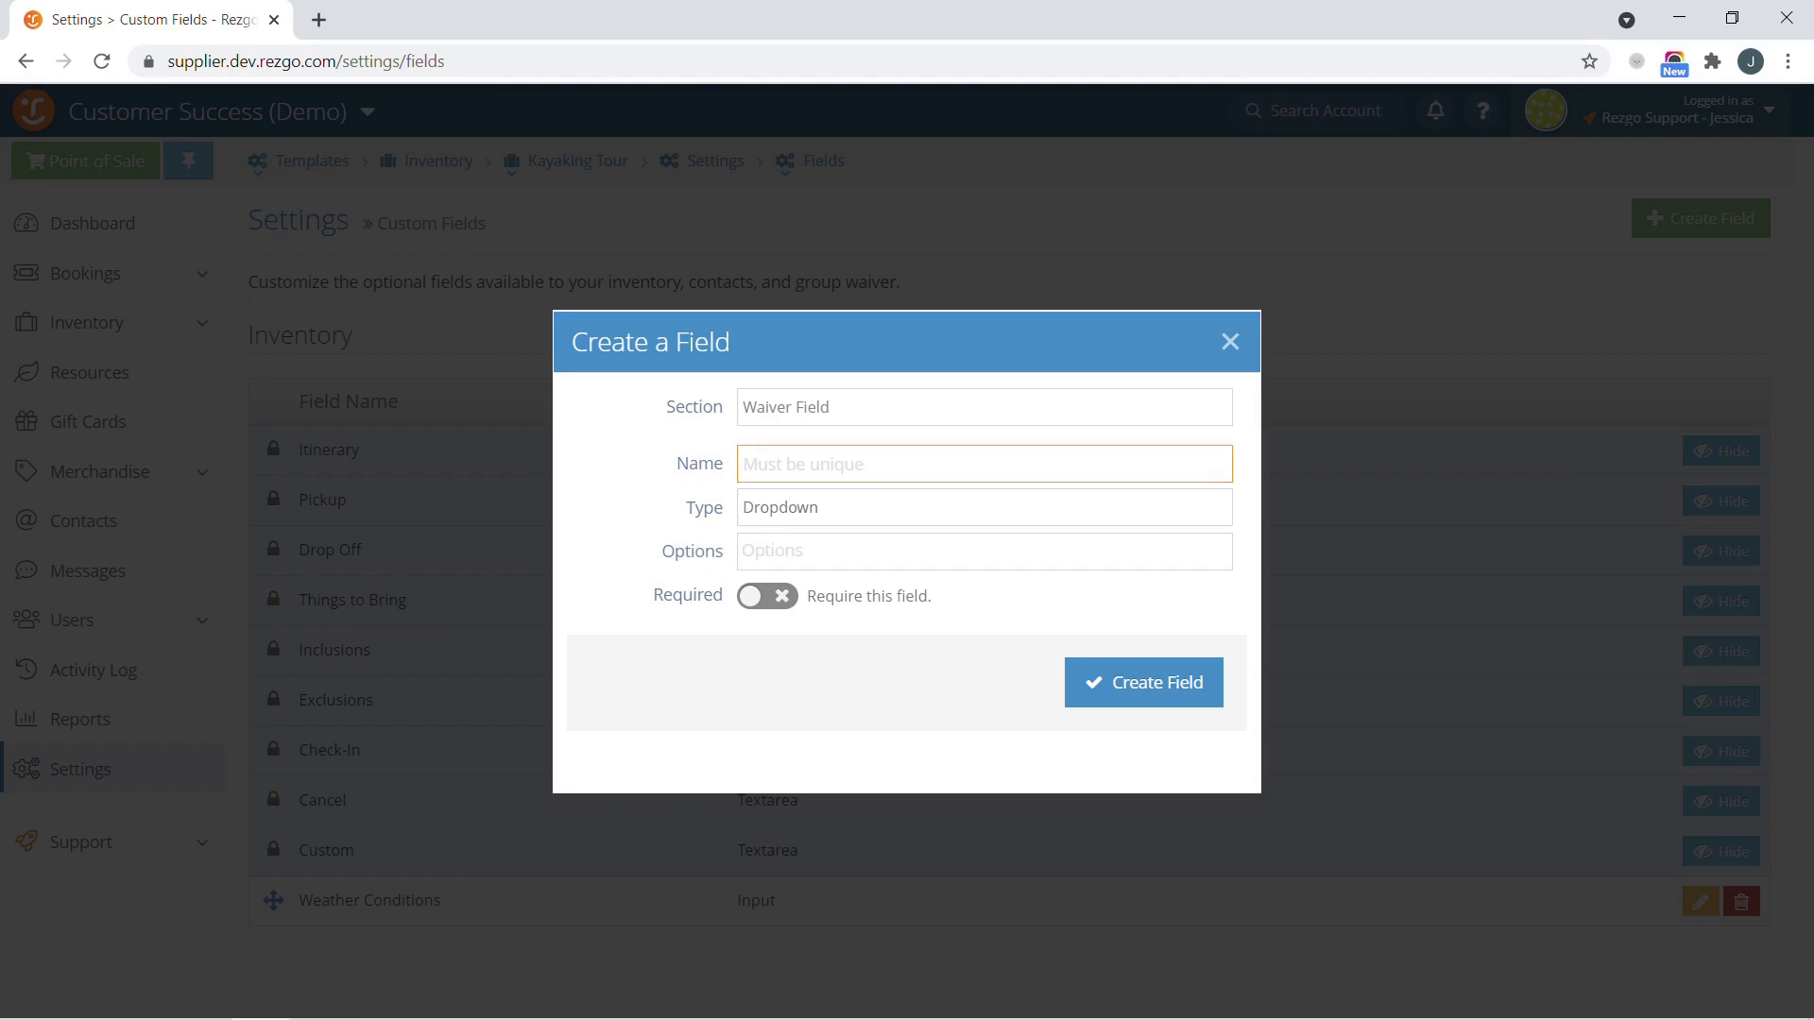
{"action": "type", "text": "Are you 19?"}
{"action": "left_click", "coordinate": [780, 552]}
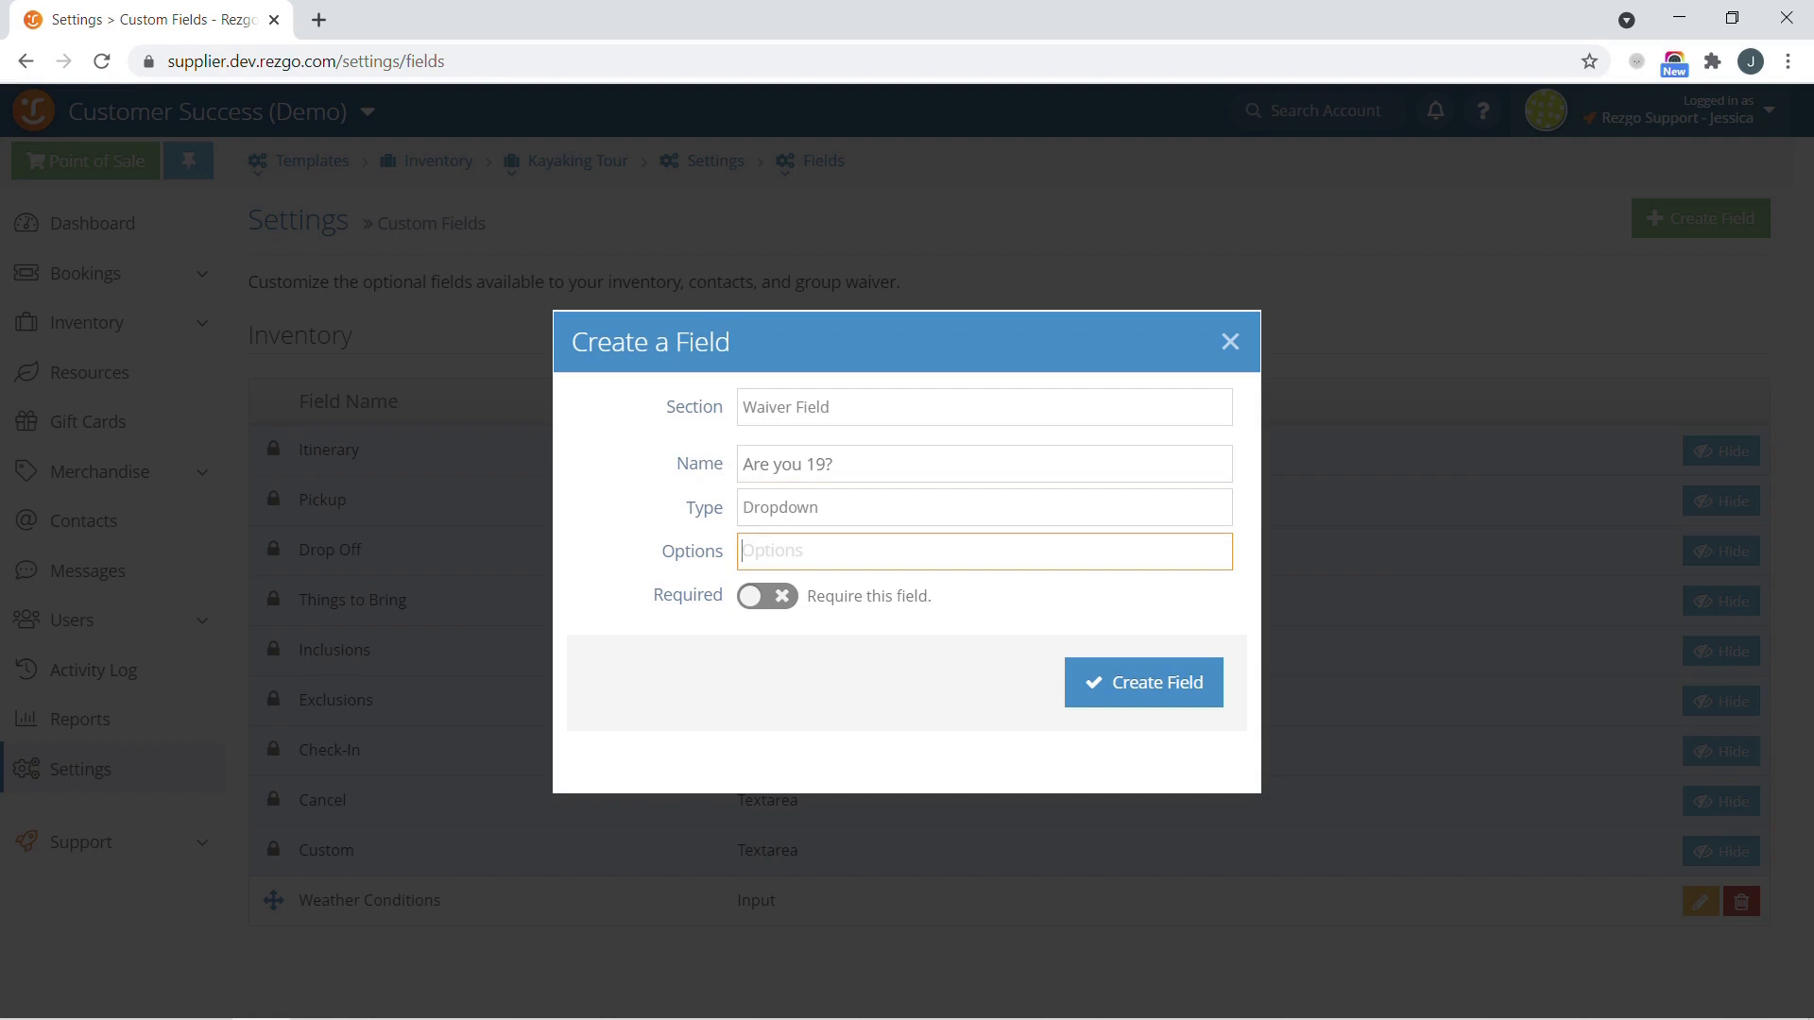
{"action": "type", "text": "yes"}
{"action": "key", "text": "Return"}
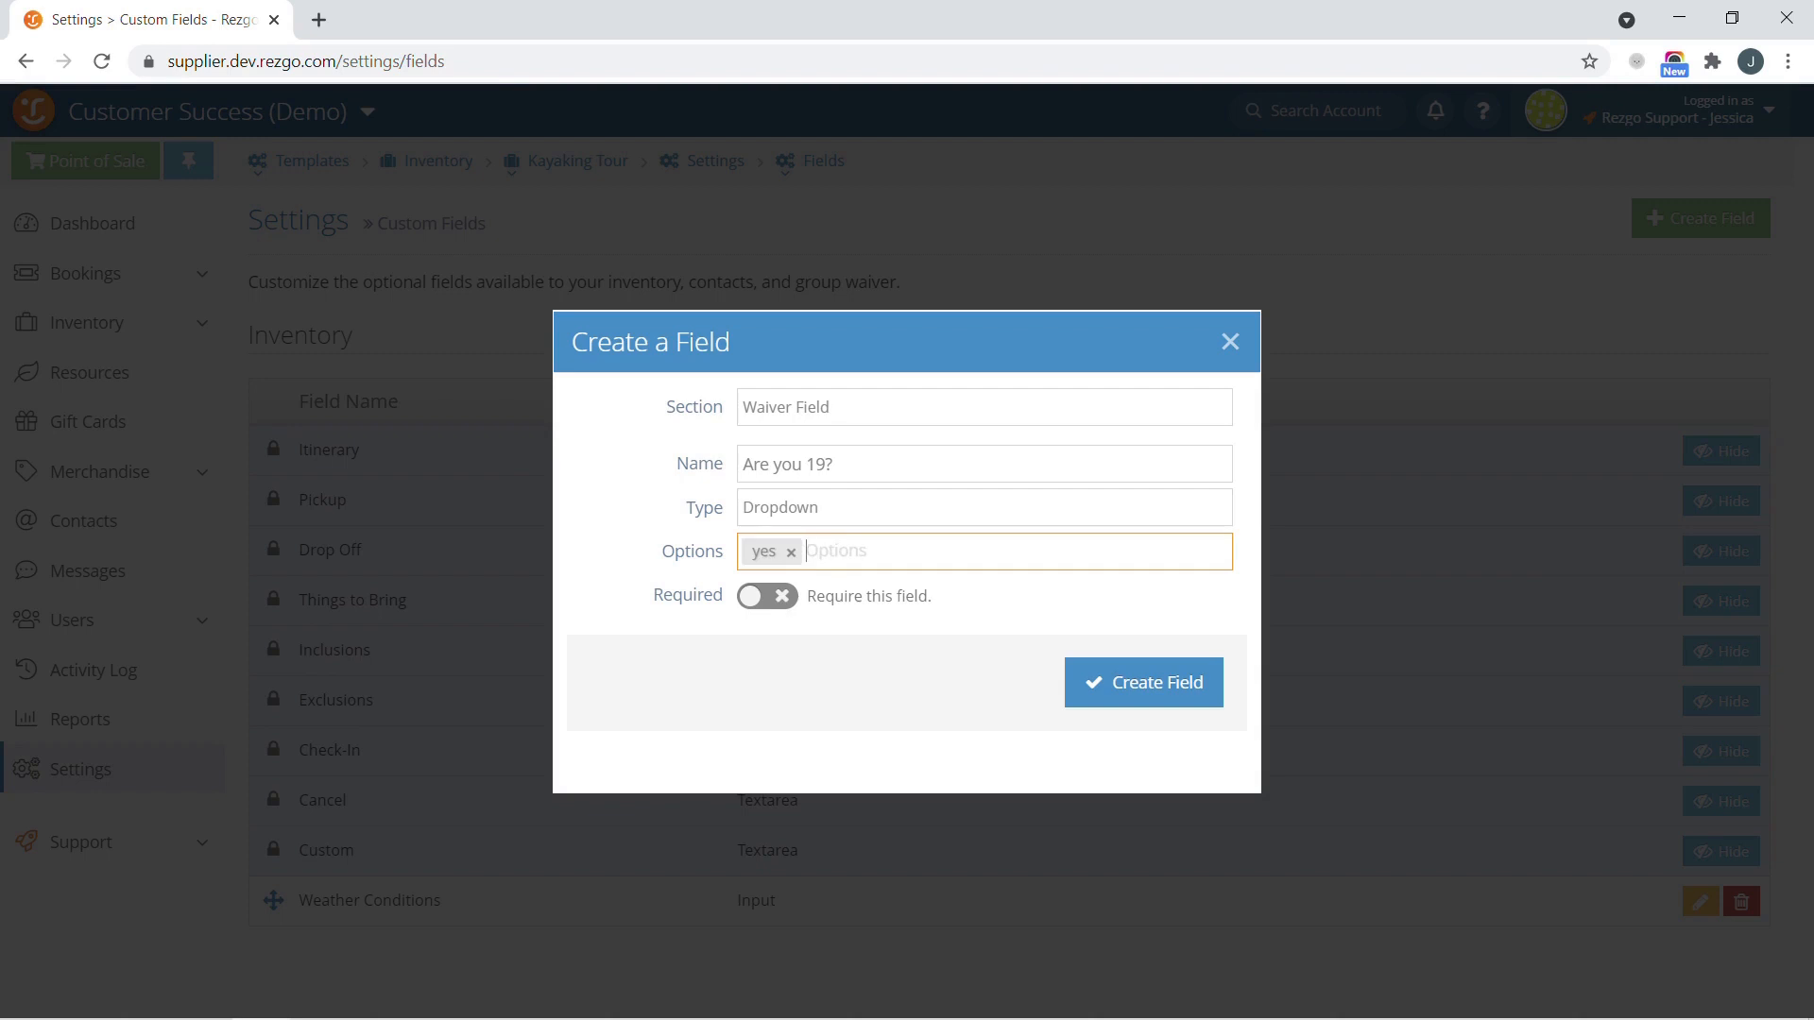
{"action": "type", "text": "no"}
{"action": "key", "text": "Return"}
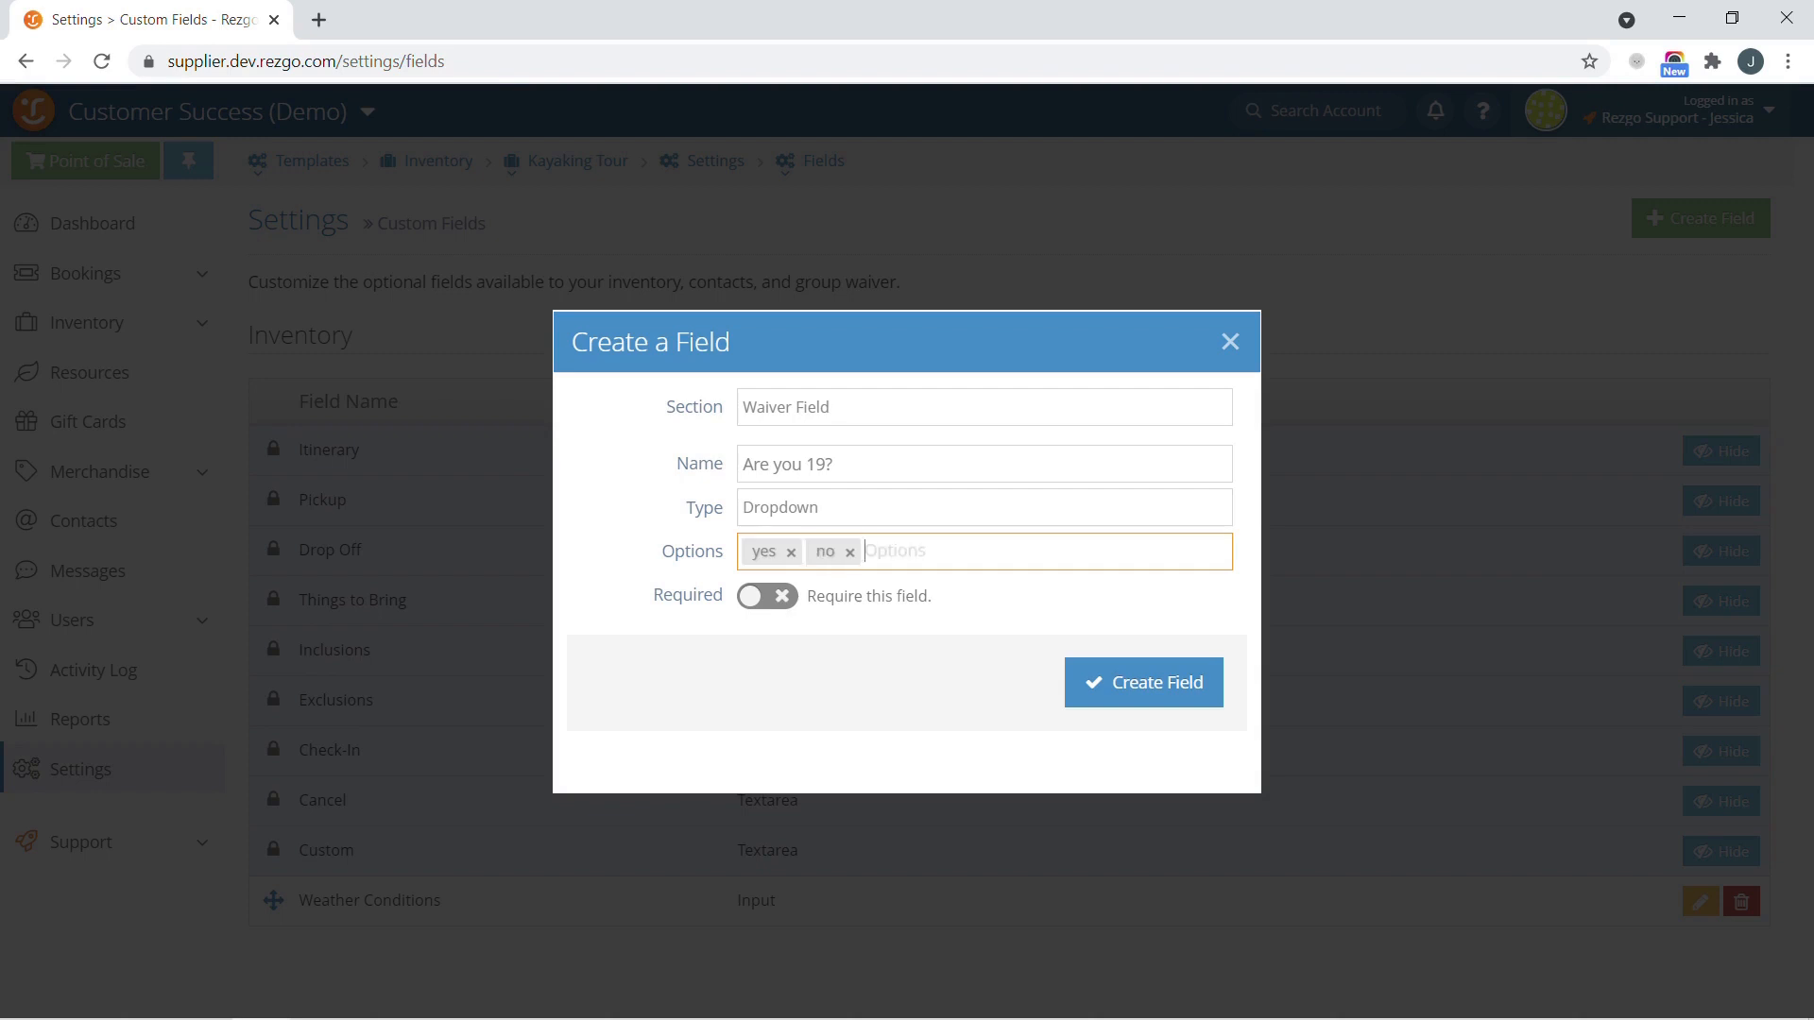
{"action": "left_click", "coordinate": [760, 603]}
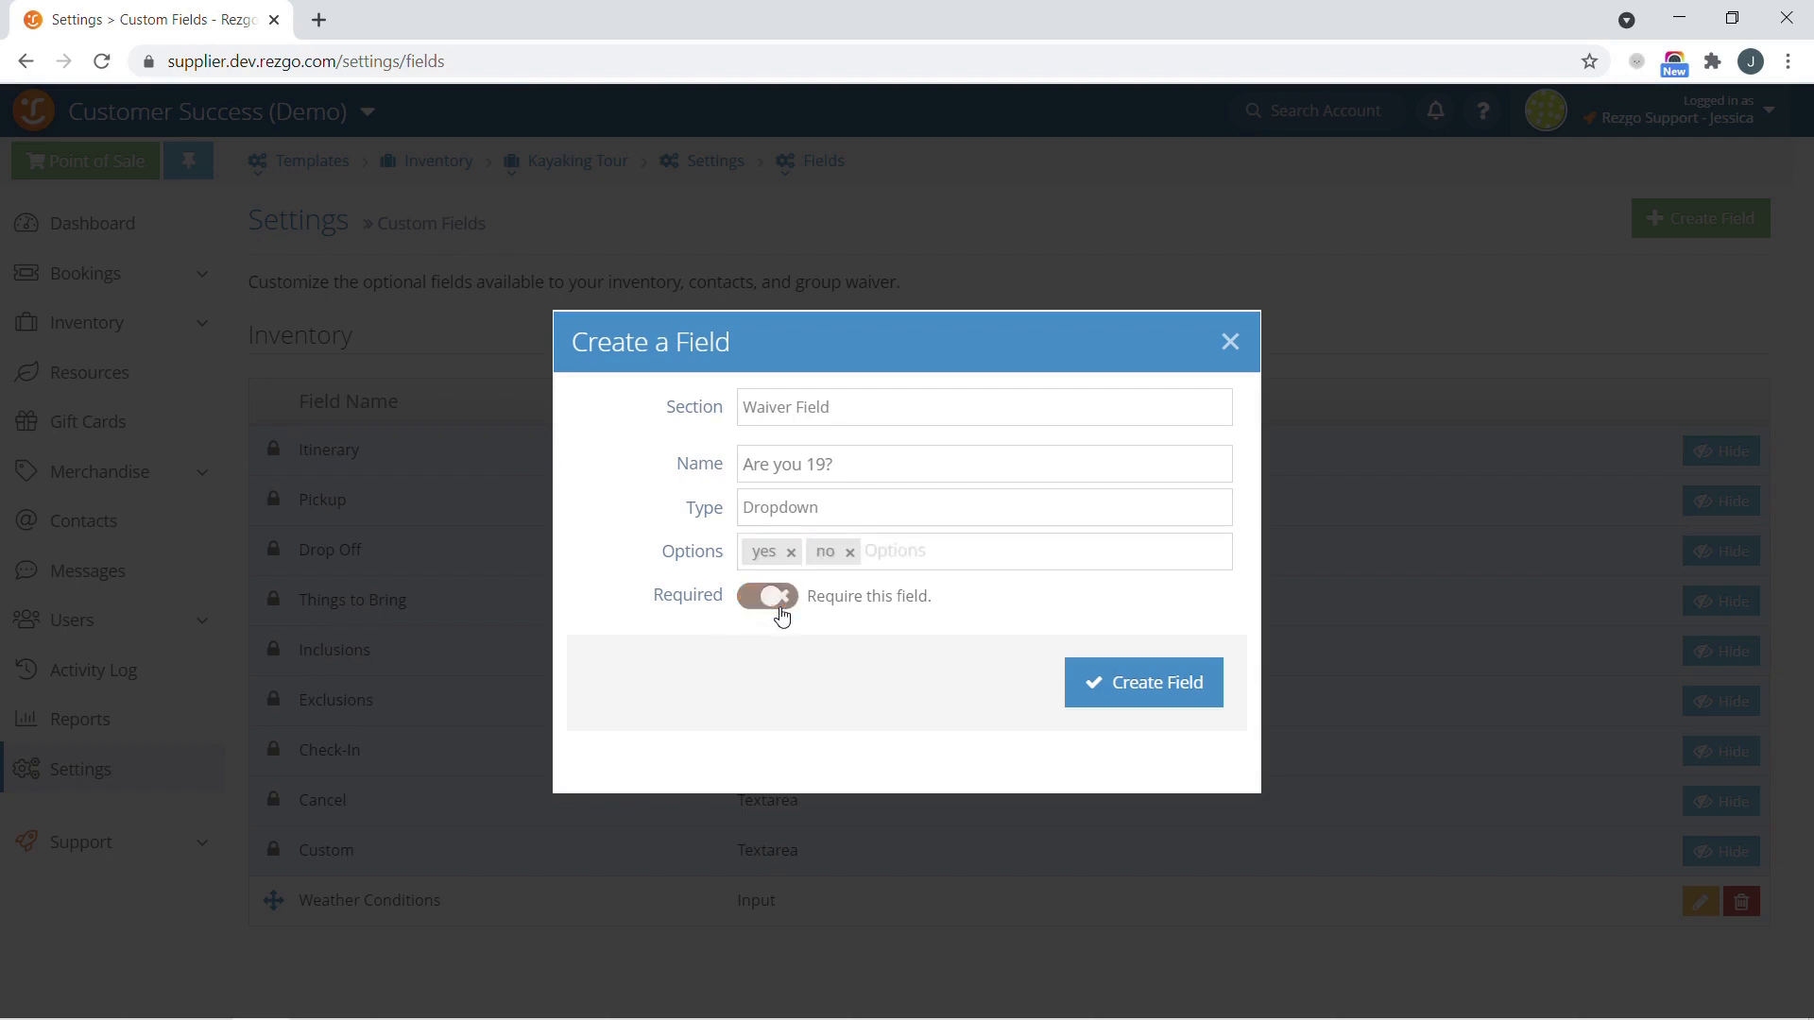
{"action": "left_click", "coordinate": [751, 601]}
{"action": "left_click", "coordinate": [1200, 686]}
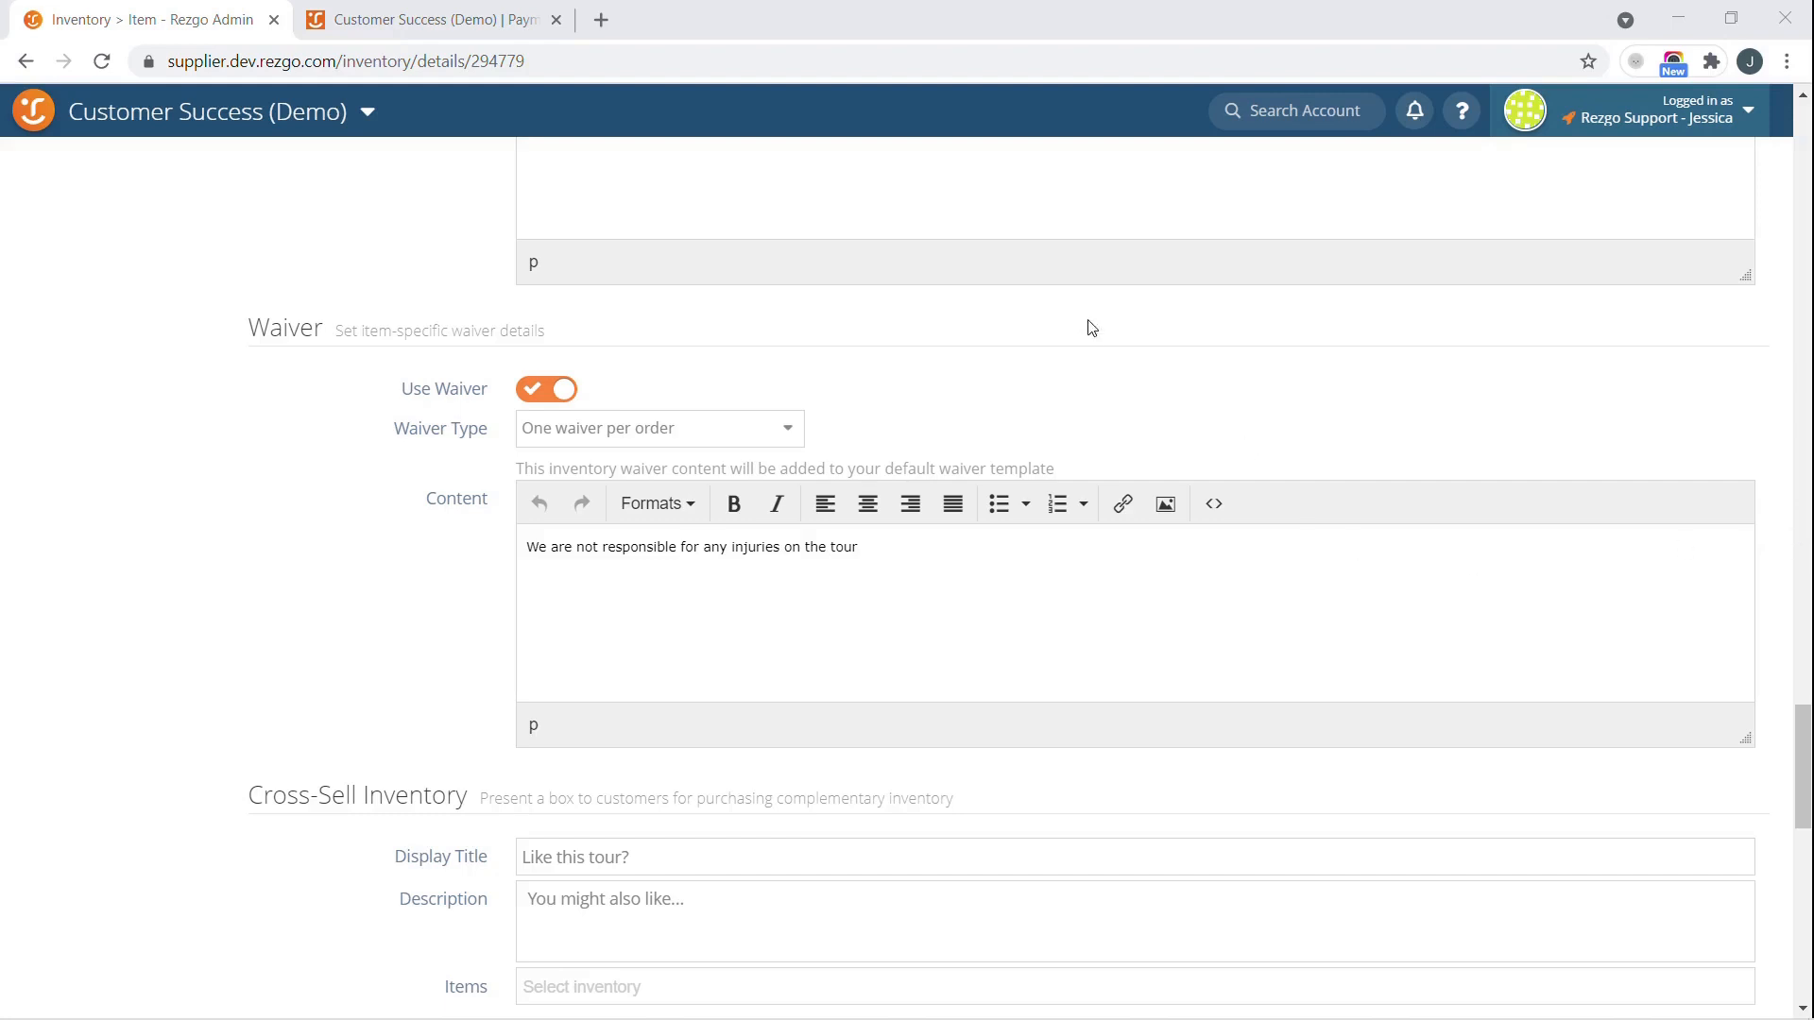
- Review the waiver type choices of the Boat Tour item and cancel its editing
{"action": "left_click", "coordinate": [761, 438]}
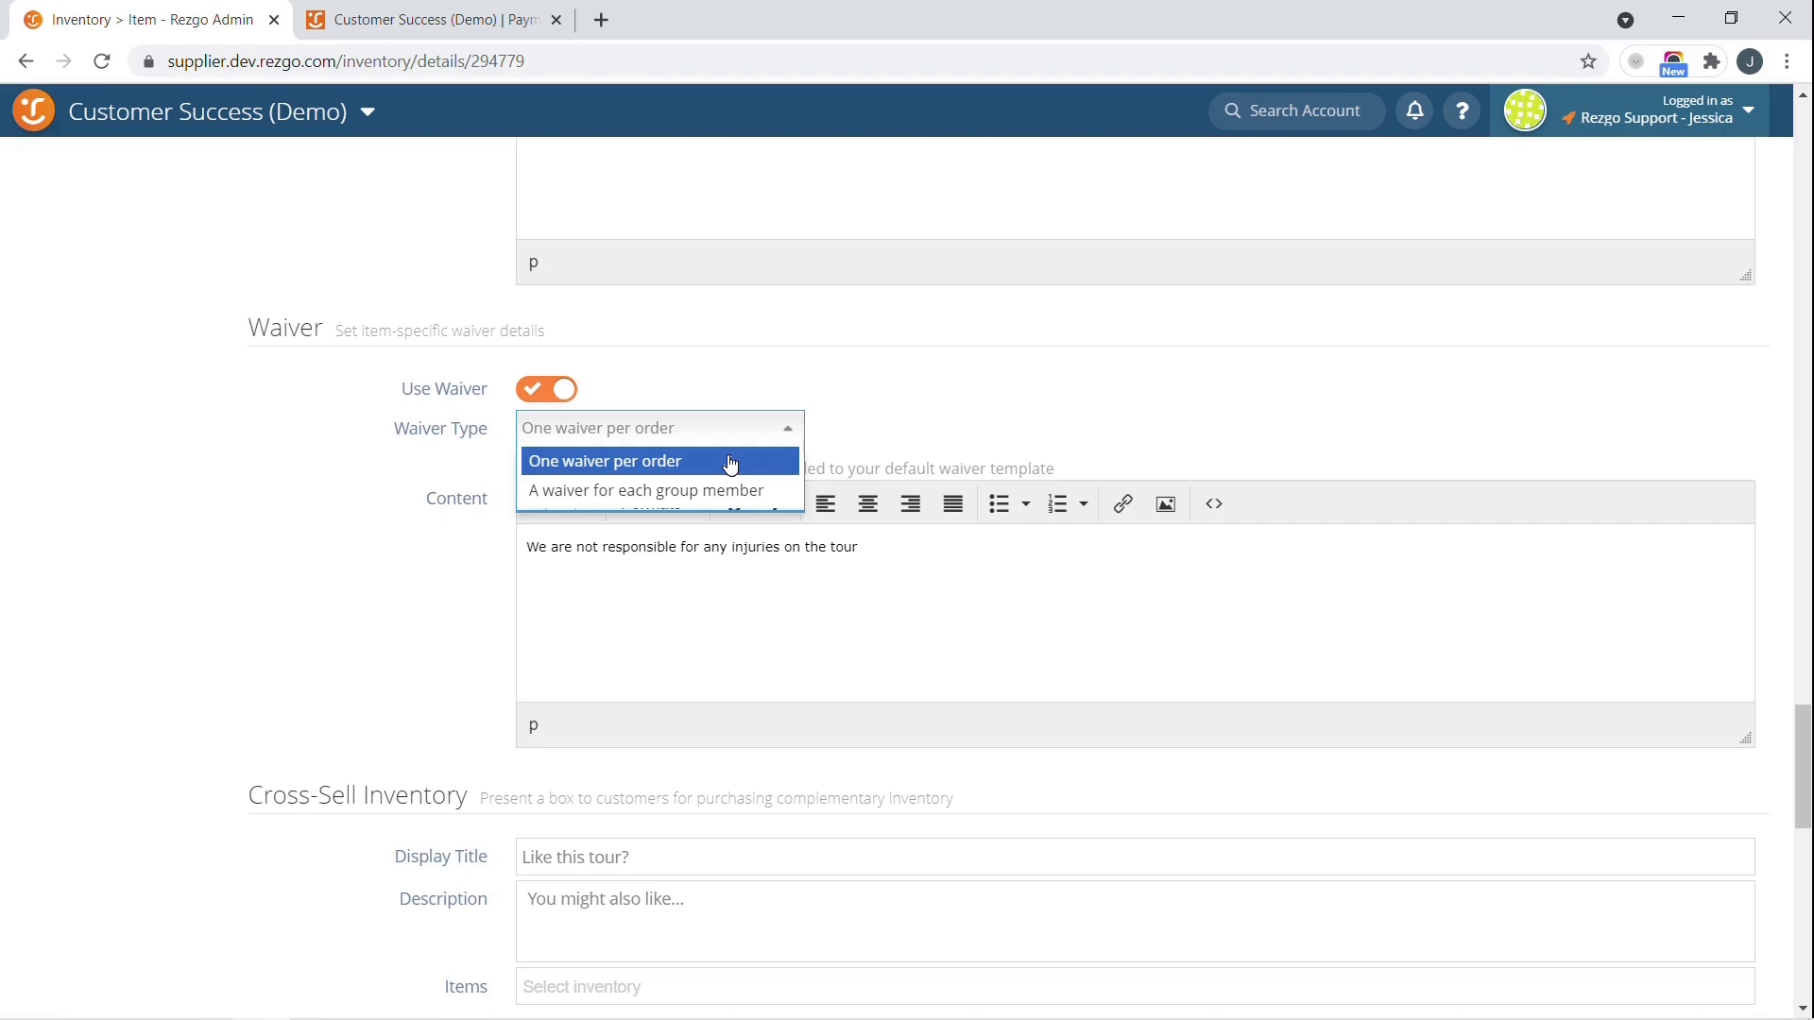
{"action": "scroll", "coordinate": [1712, 417], "scroll_direction": "up", "scroll_amount": 5}
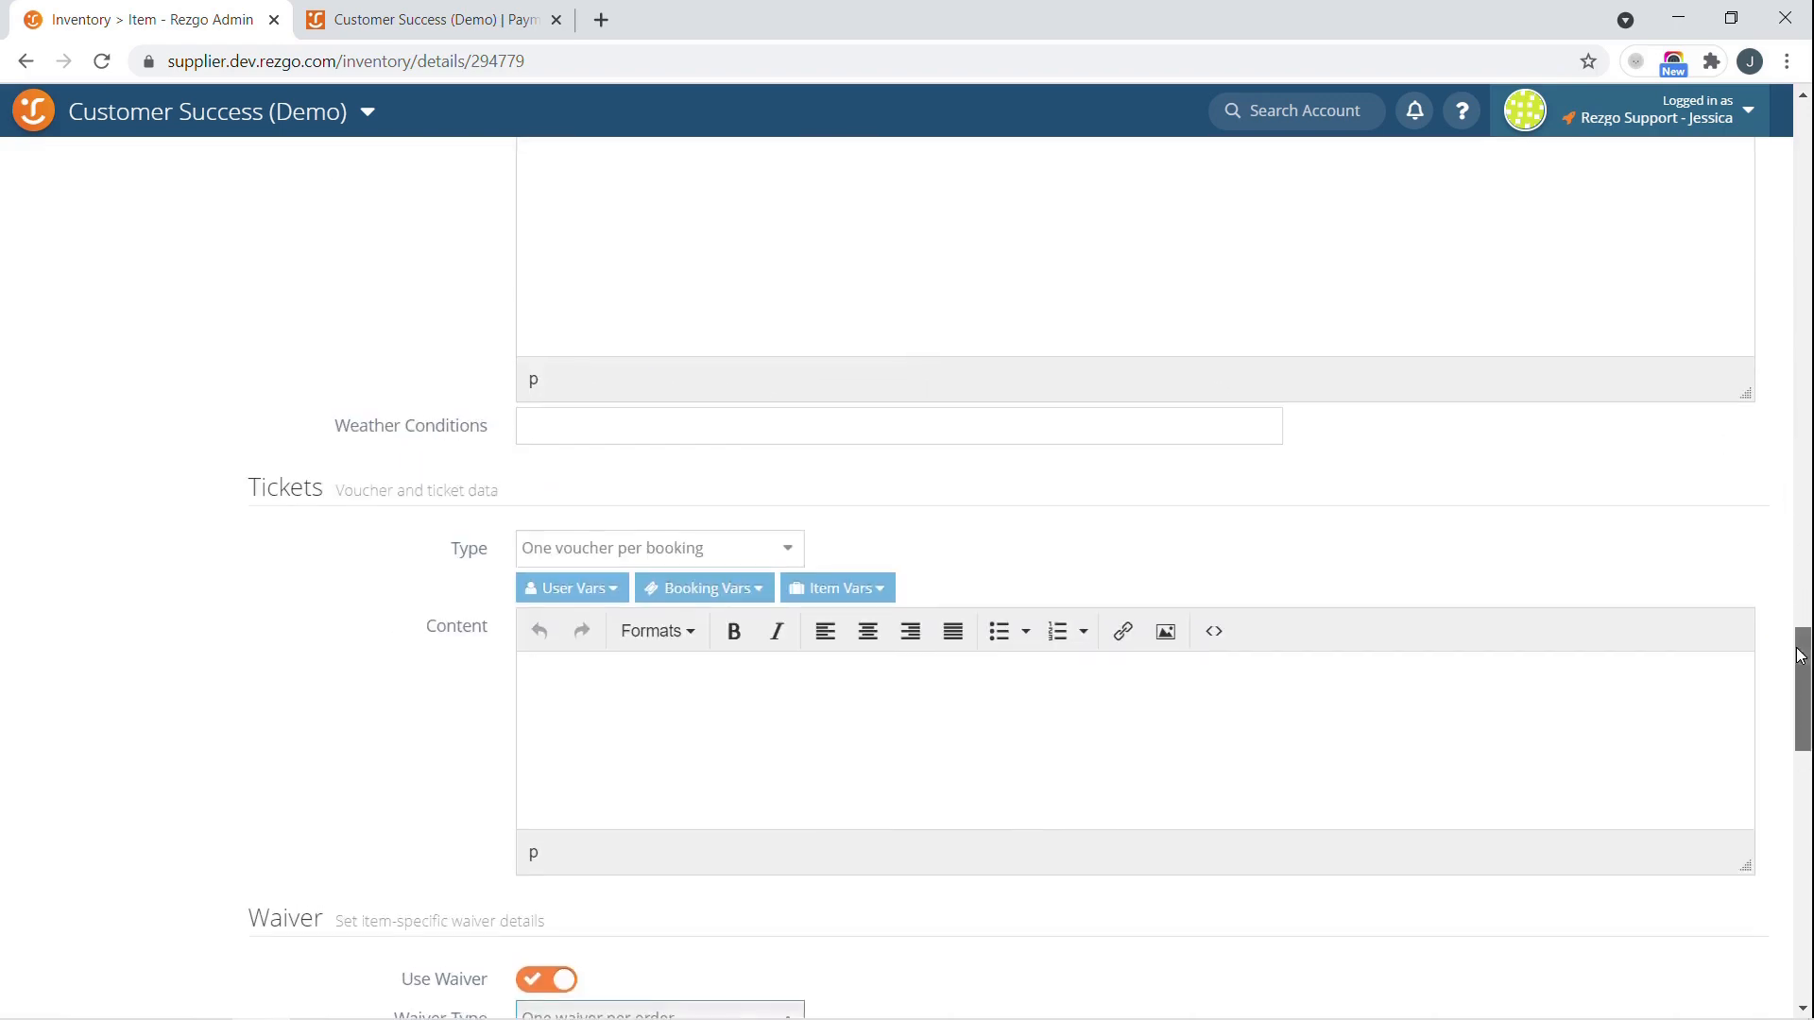
{"action": "left_click_drag", "start_coordinate": [1805, 647], "coordinate": [1805, 129]}
{"action": "left_click", "coordinate": [1540, 225]}
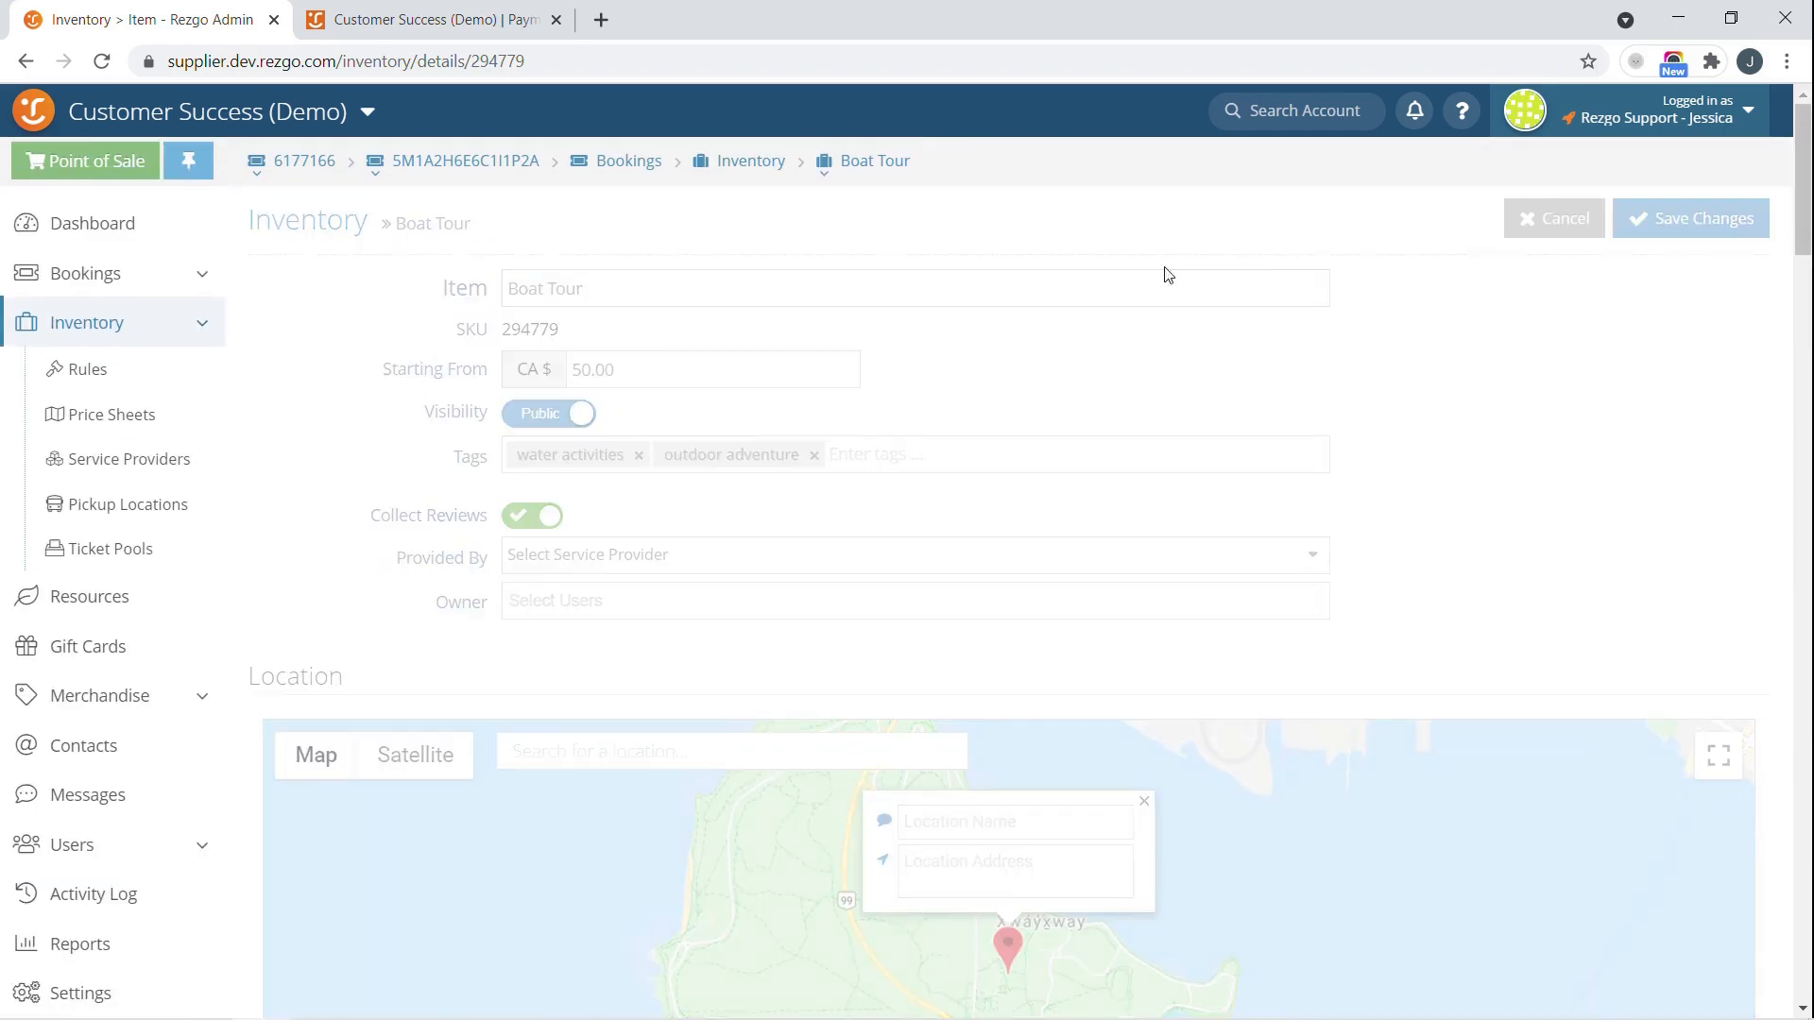
- Open the order containing the 3pm Boat Tour booking for 2021-07-06
{"action": "left_click", "coordinate": [115, 276]}
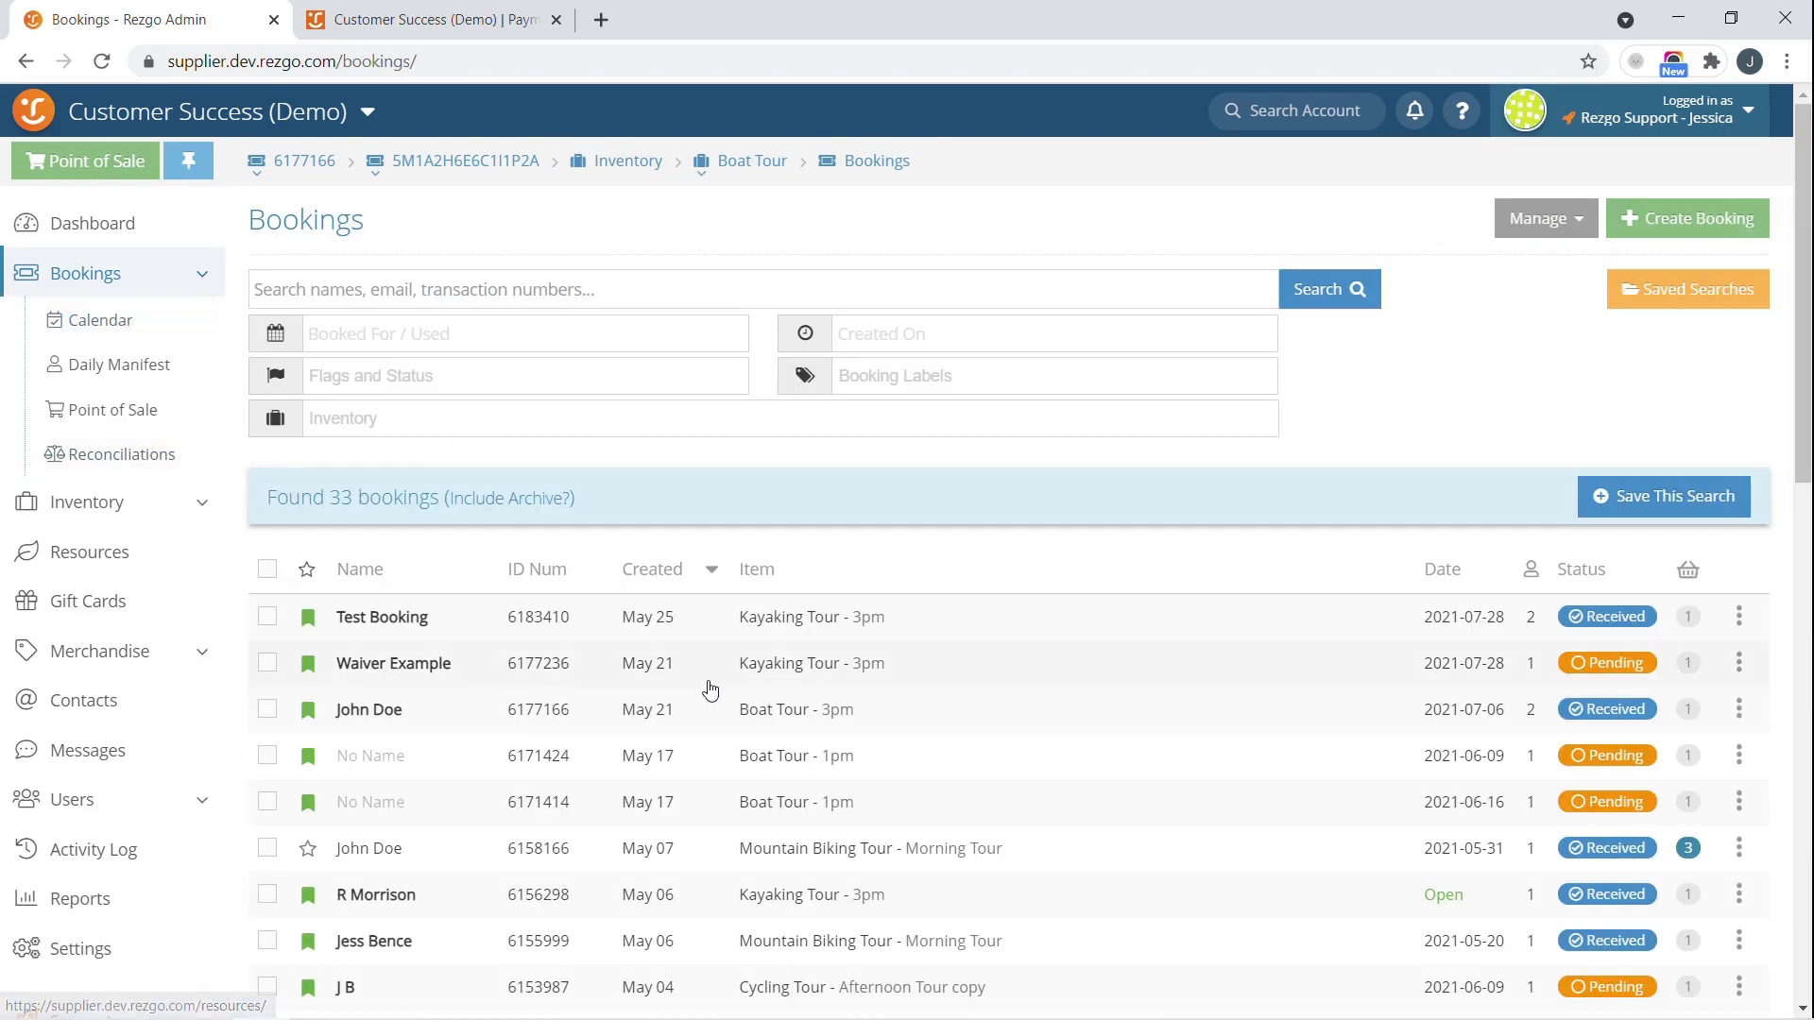
{"action": "left_click", "coordinate": [710, 714]}
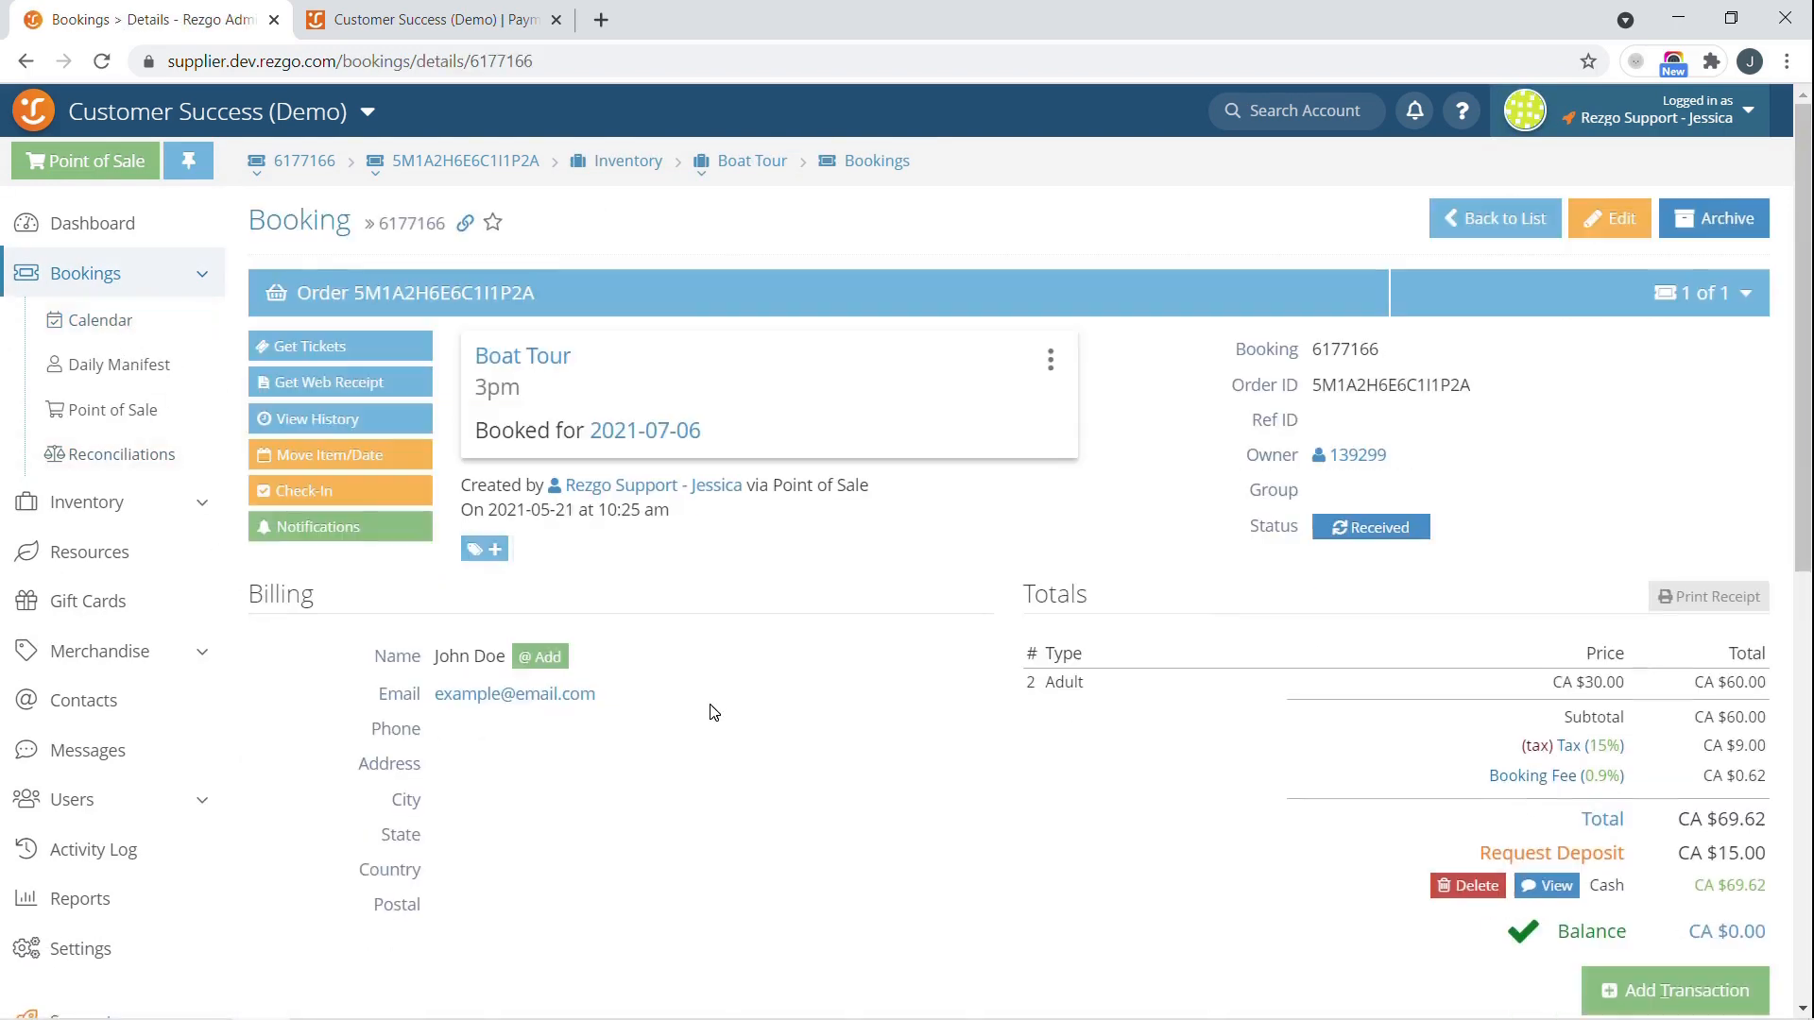
{"action": "left_click", "coordinate": [405, 299]}
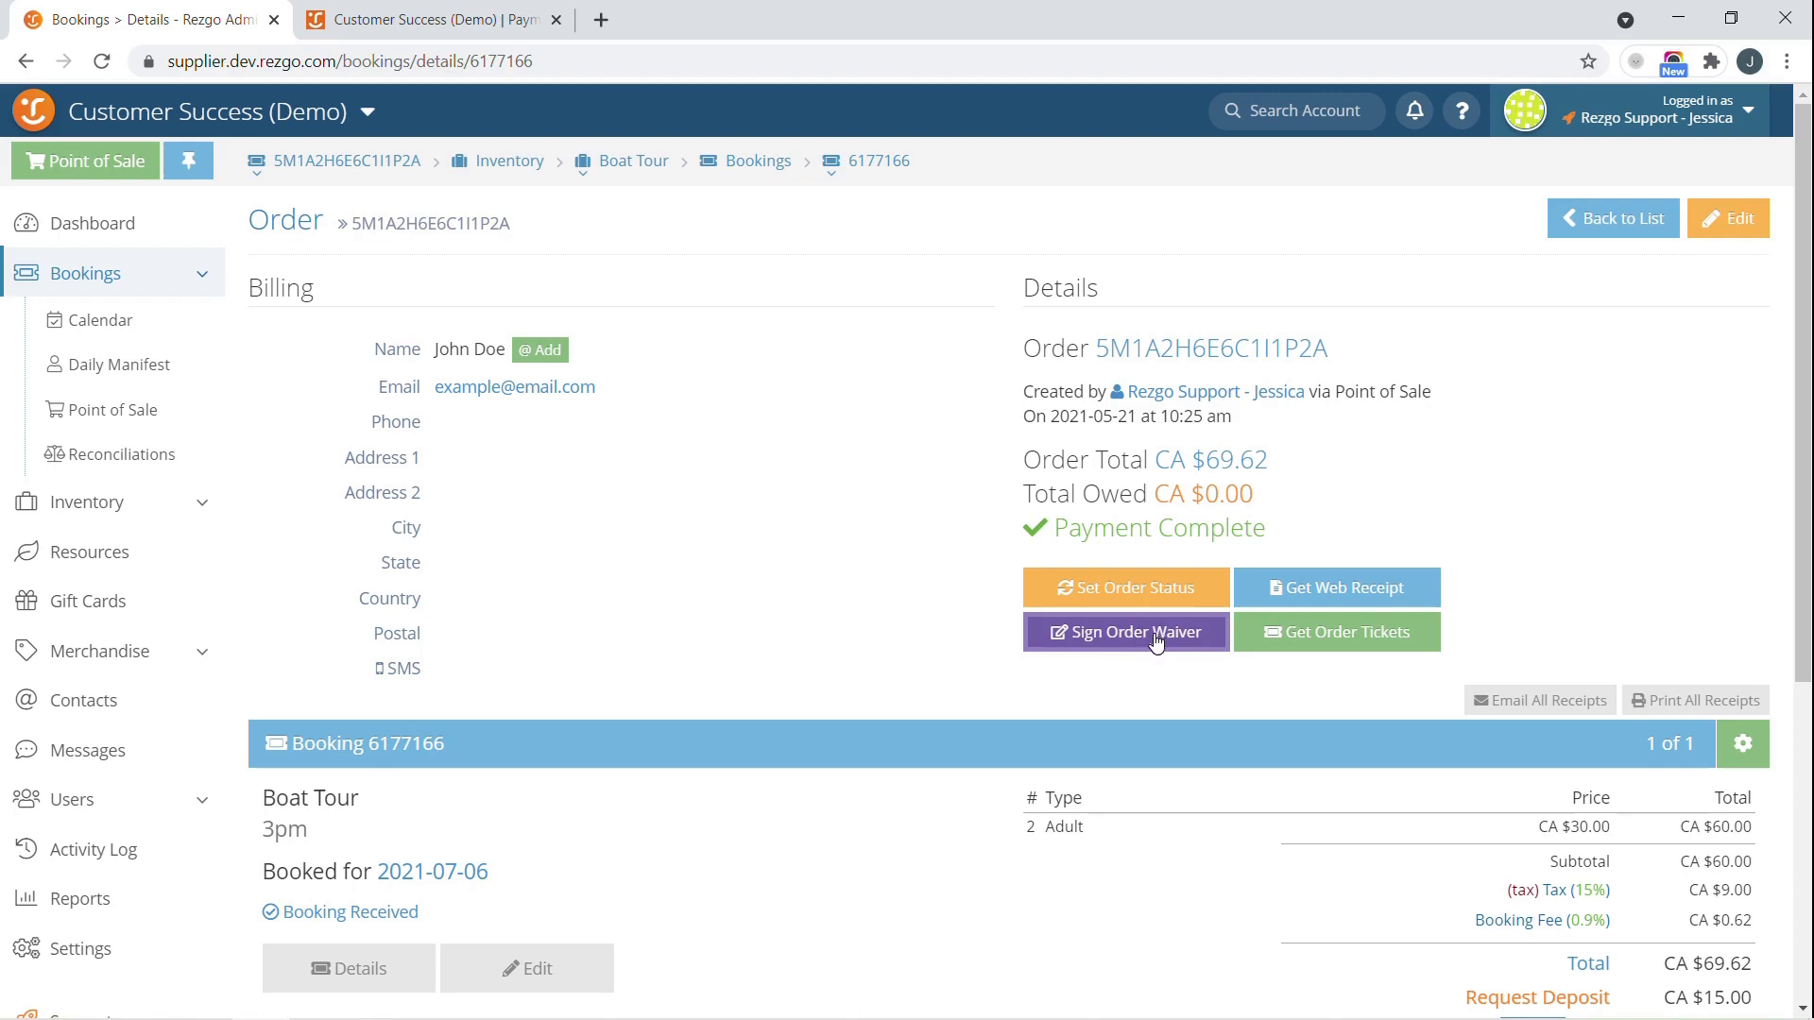
- Sign the order waiver with a freehand signature, save it and close the waiver dialog
{"action": "left_click", "coordinate": [1155, 640]}
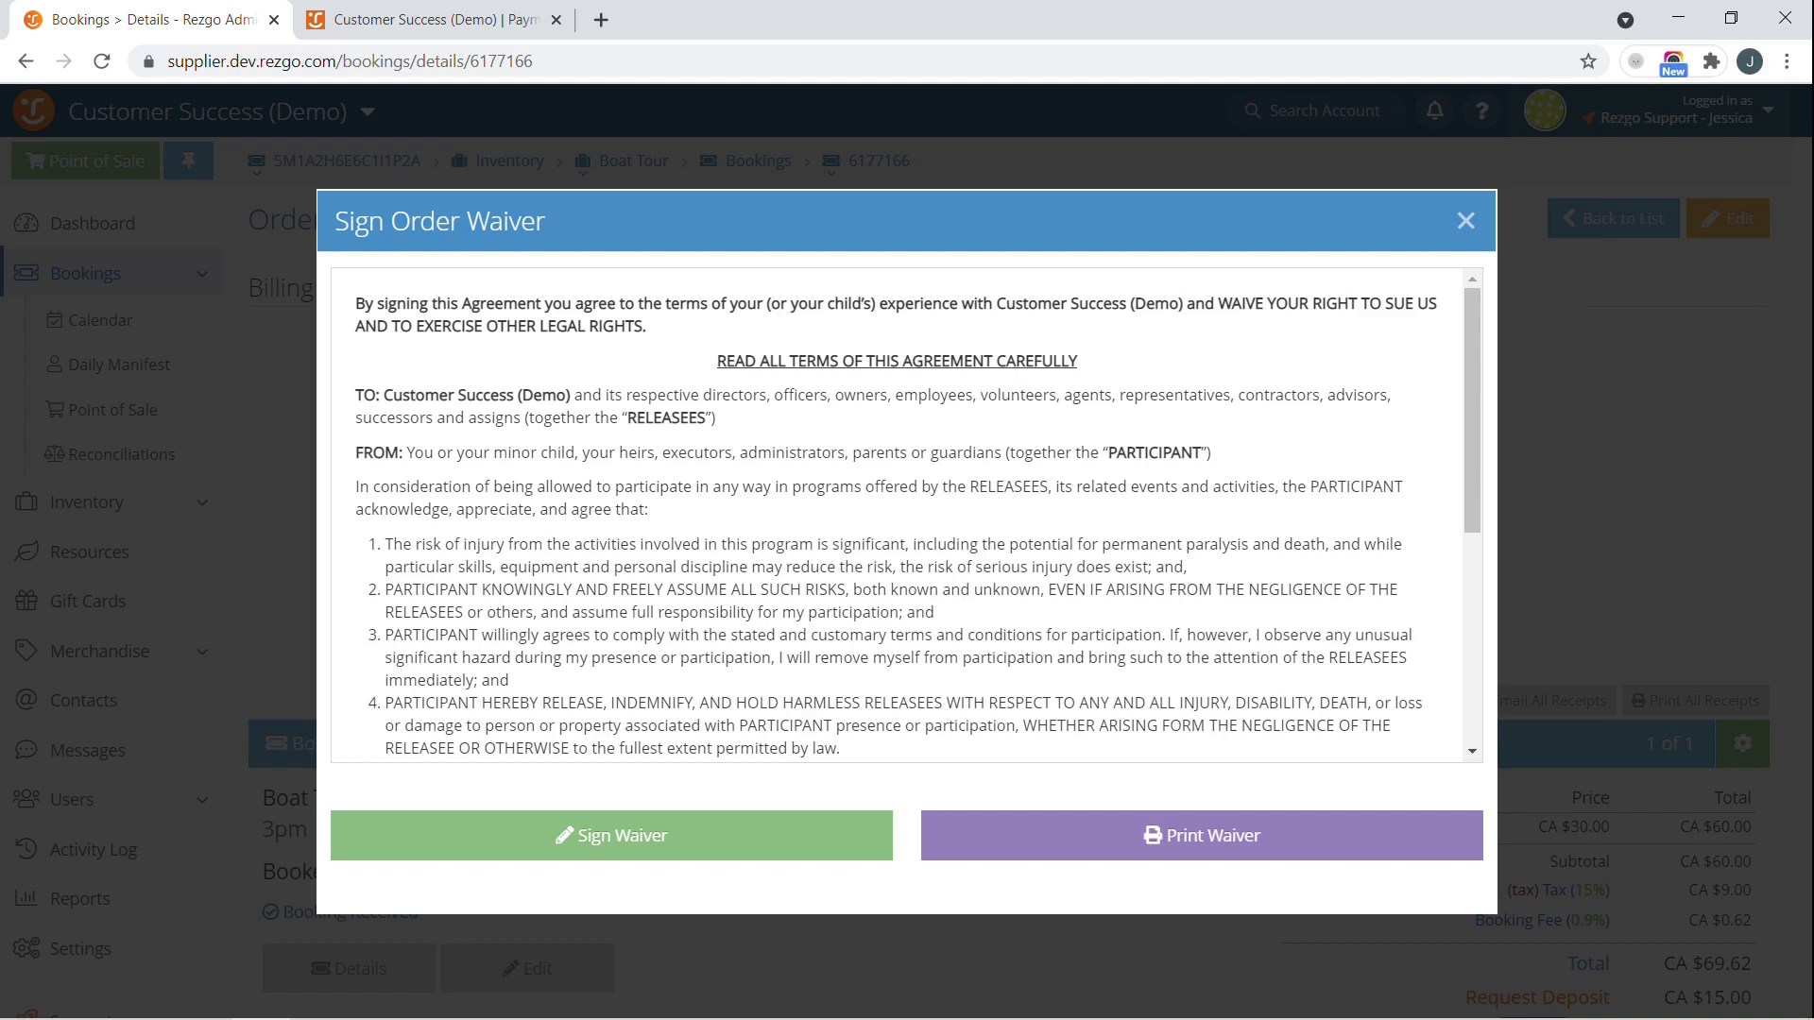
{"action": "left_click", "coordinate": [674, 841]}
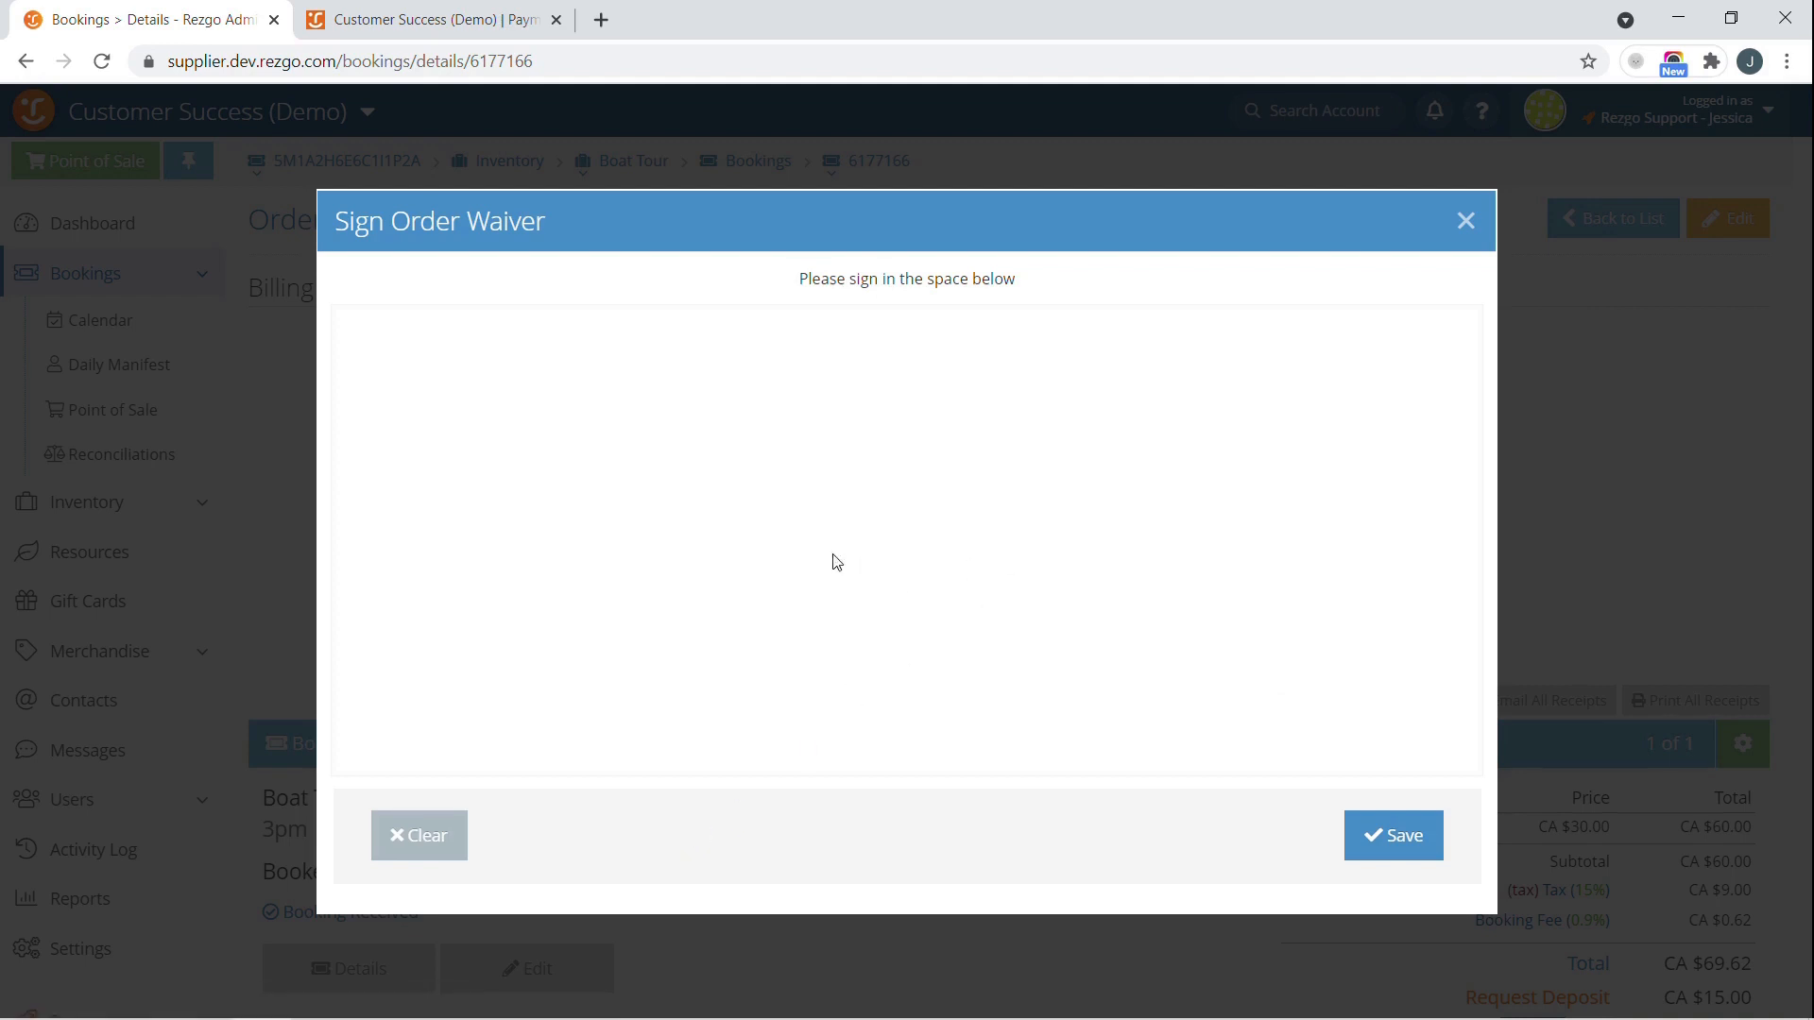
{"action": "mouse_move", "coordinate": [782, 573]}
{"action": "left_mouse_down"}
{"action": "mouse_move", "coordinate": [1235, 470]}
{"action": "mouse_move", "coordinate": [909, 591]}
{"action": "left_mouse_up"}
{"action": "left_click", "coordinate": [1392, 847]}
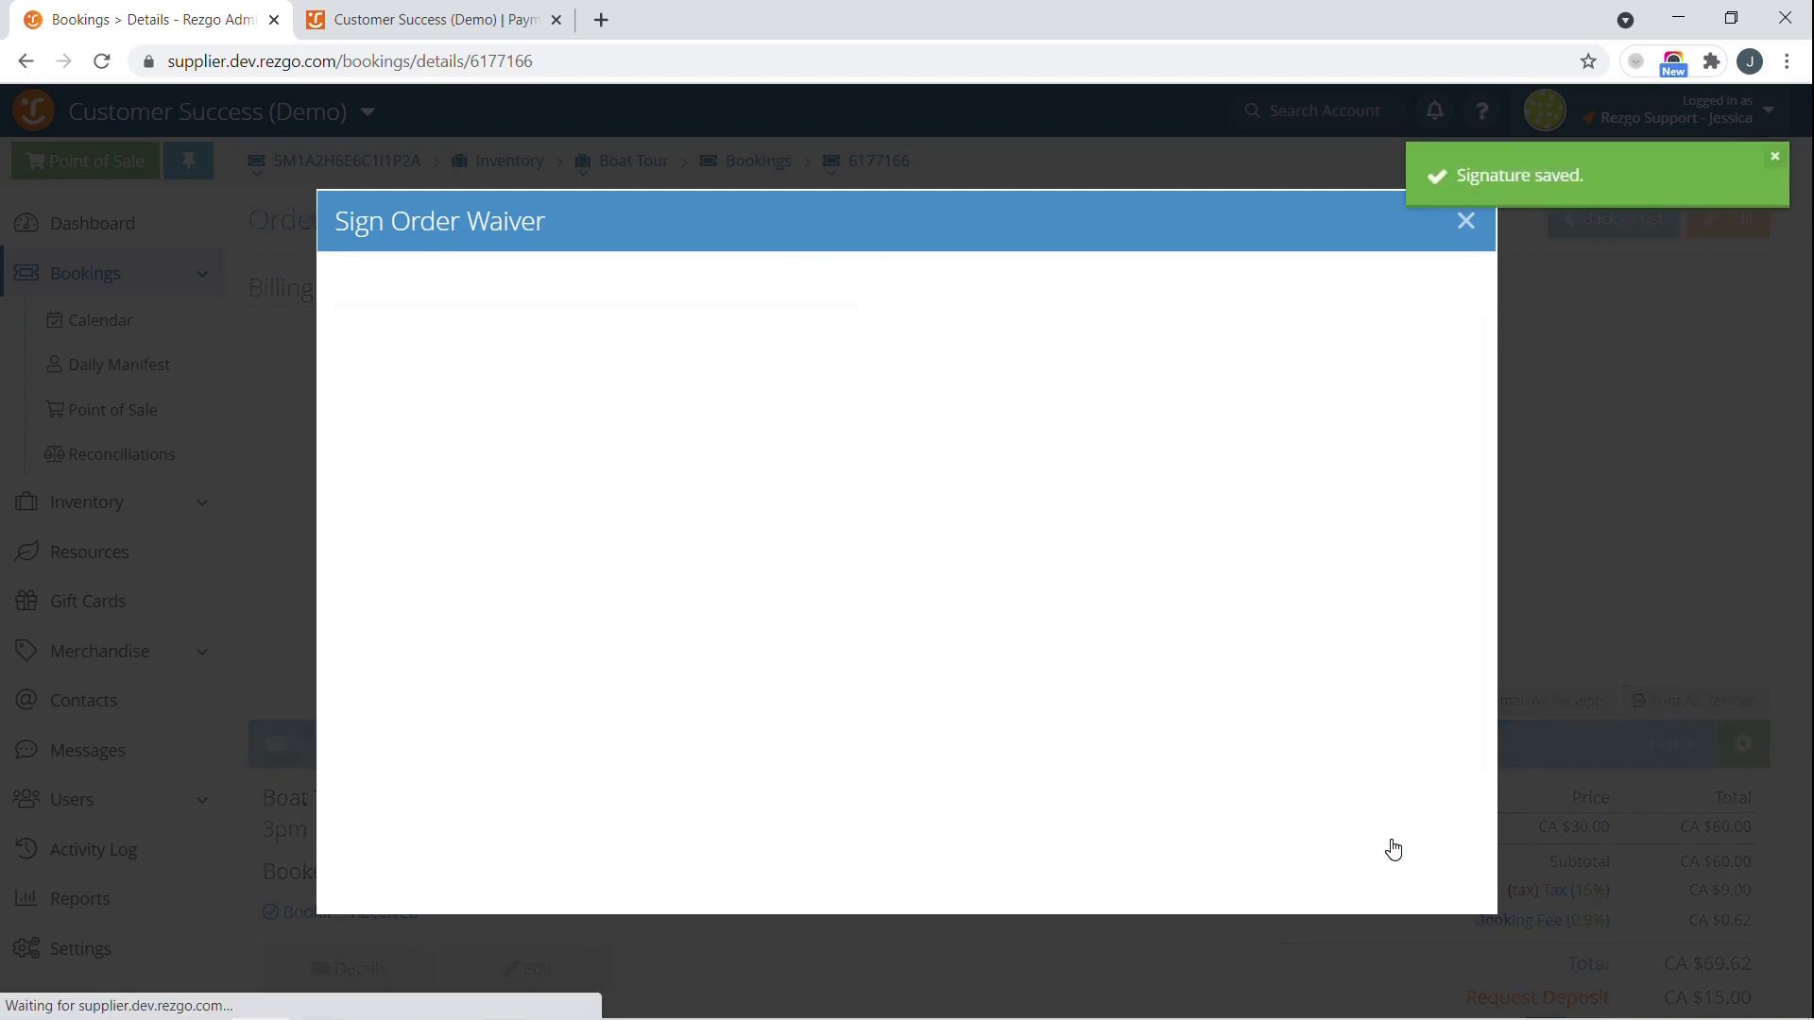
{"action": "left_click", "coordinate": [1466, 222]}
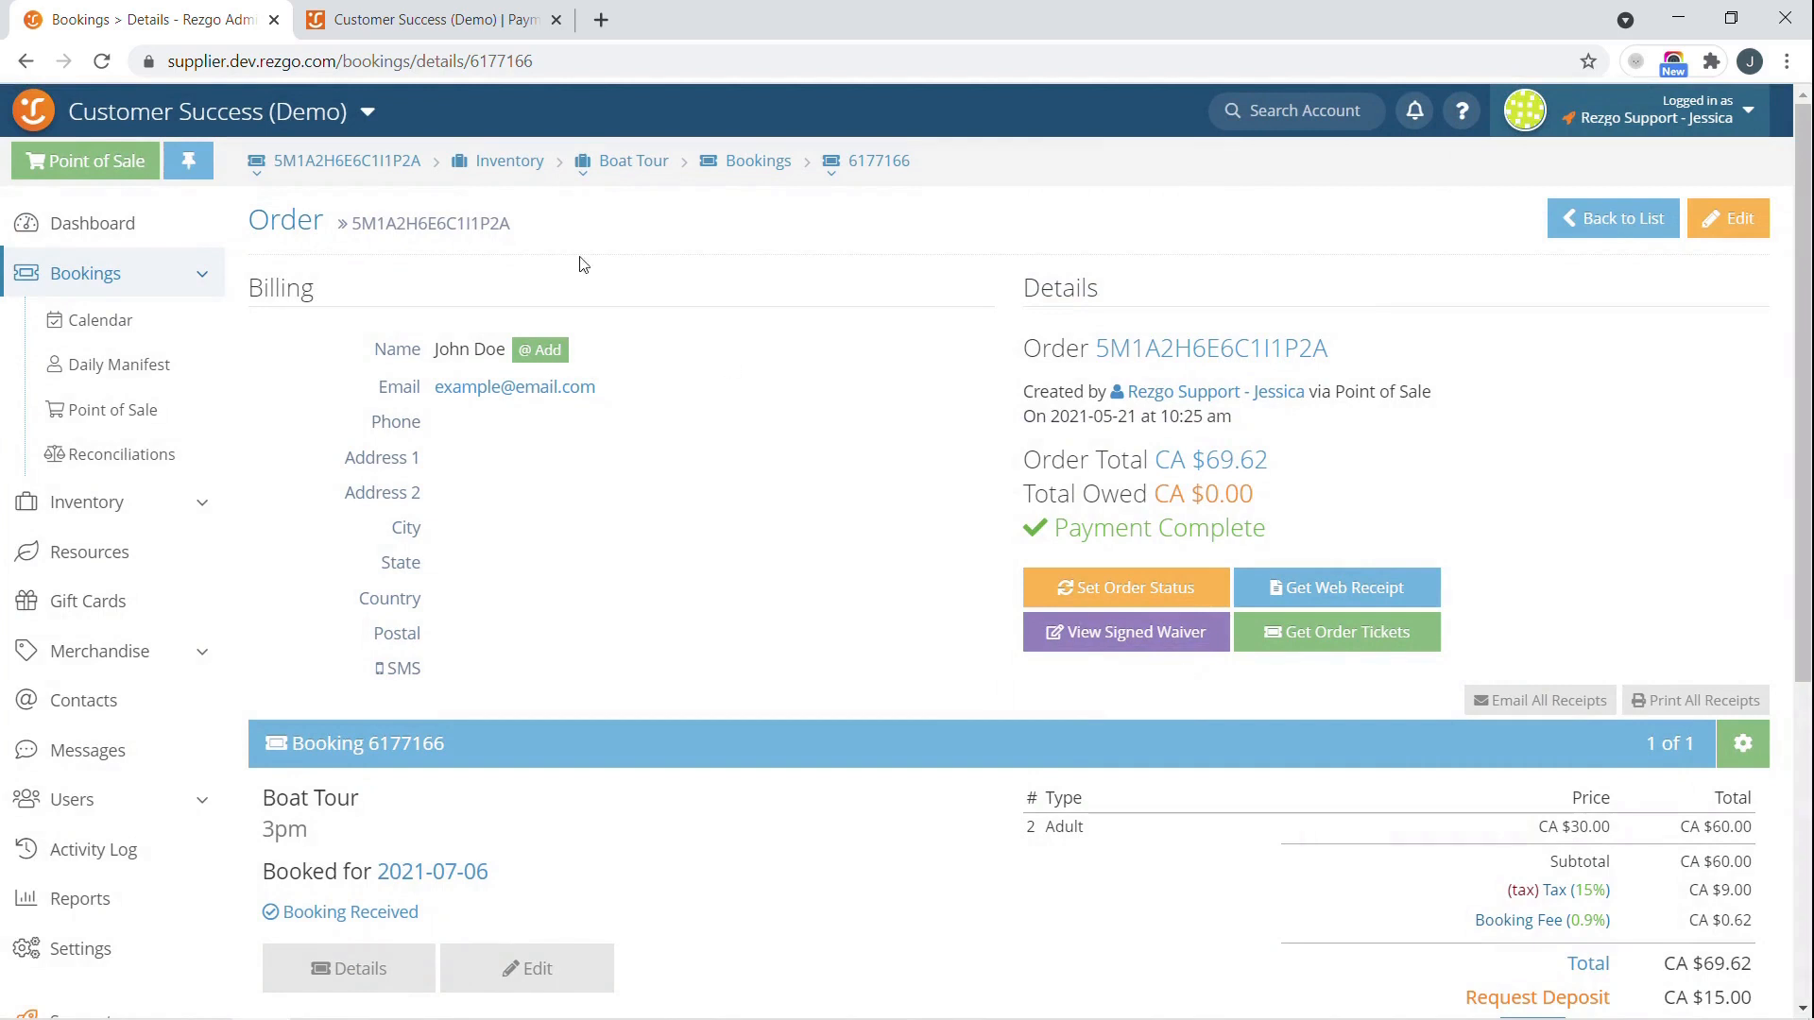
- Switch to the Boat Tour payment page, read the order's liability waiver and sign it with a freehand signature
{"action": "left_click", "coordinate": [398, 10]}
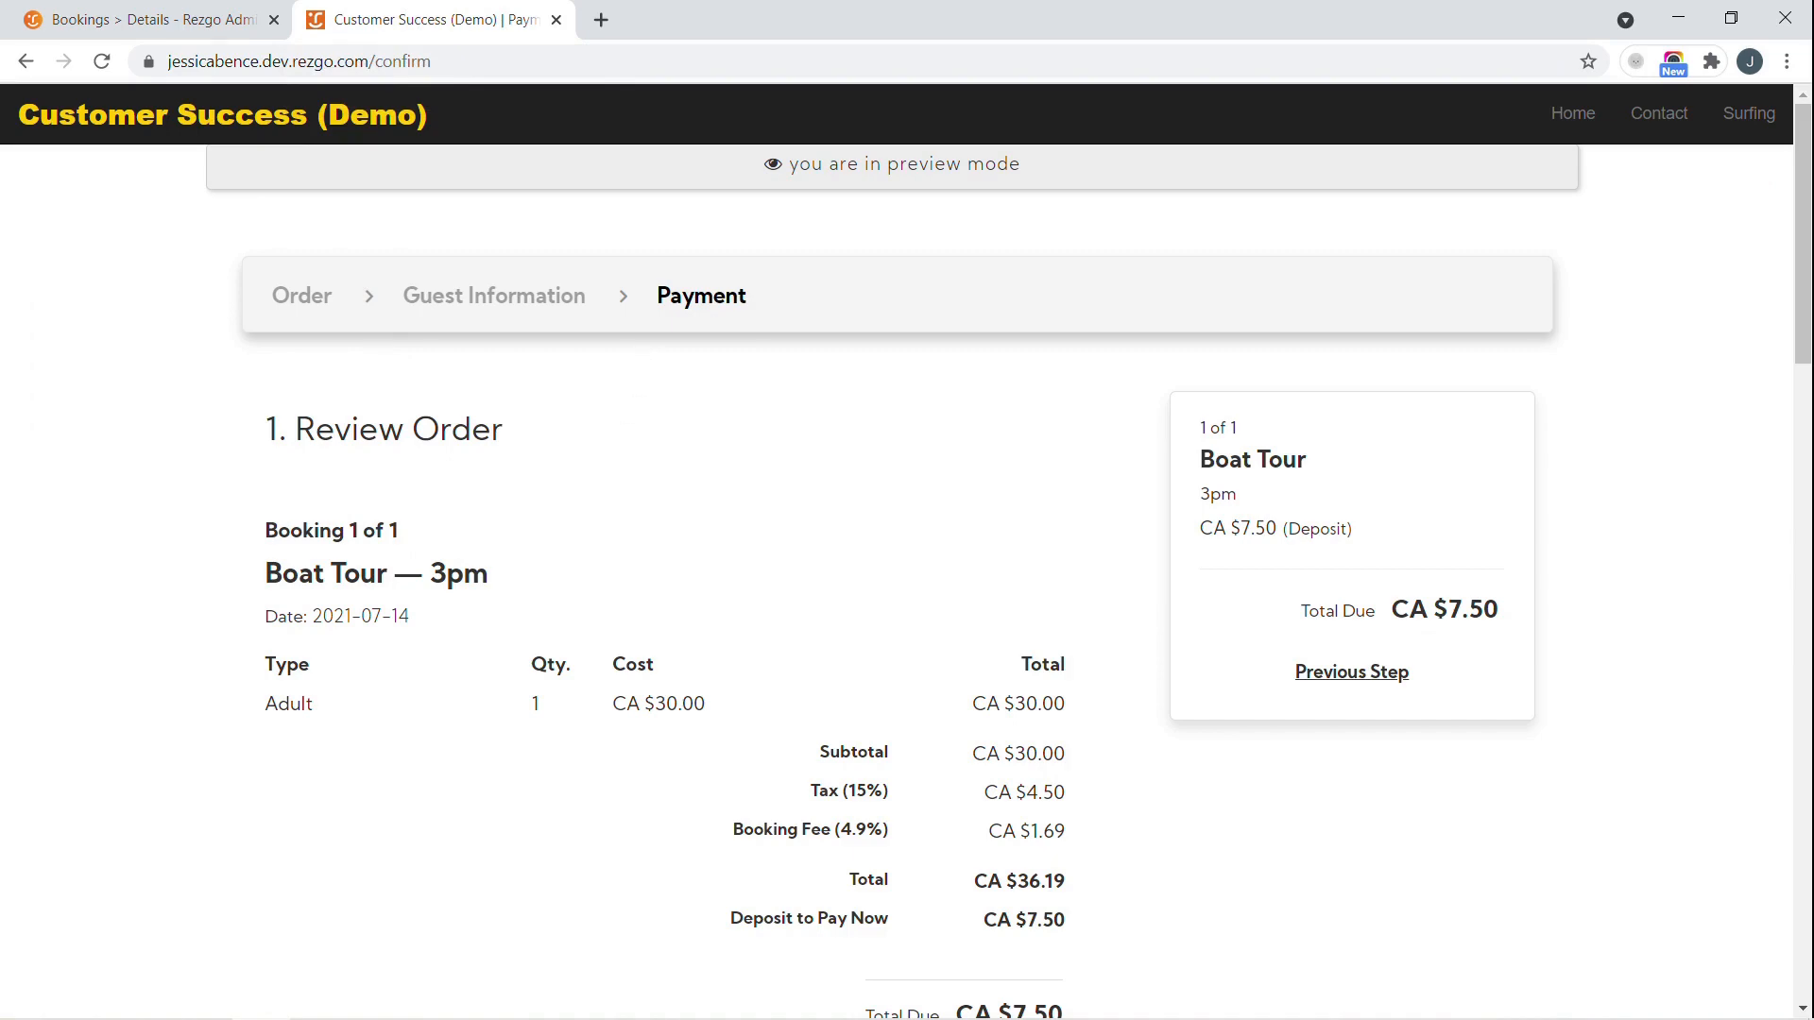
{"action": "scroll", "coordinate": [680, 527], "scroll_direction": "down", "scroll_amount": 6}
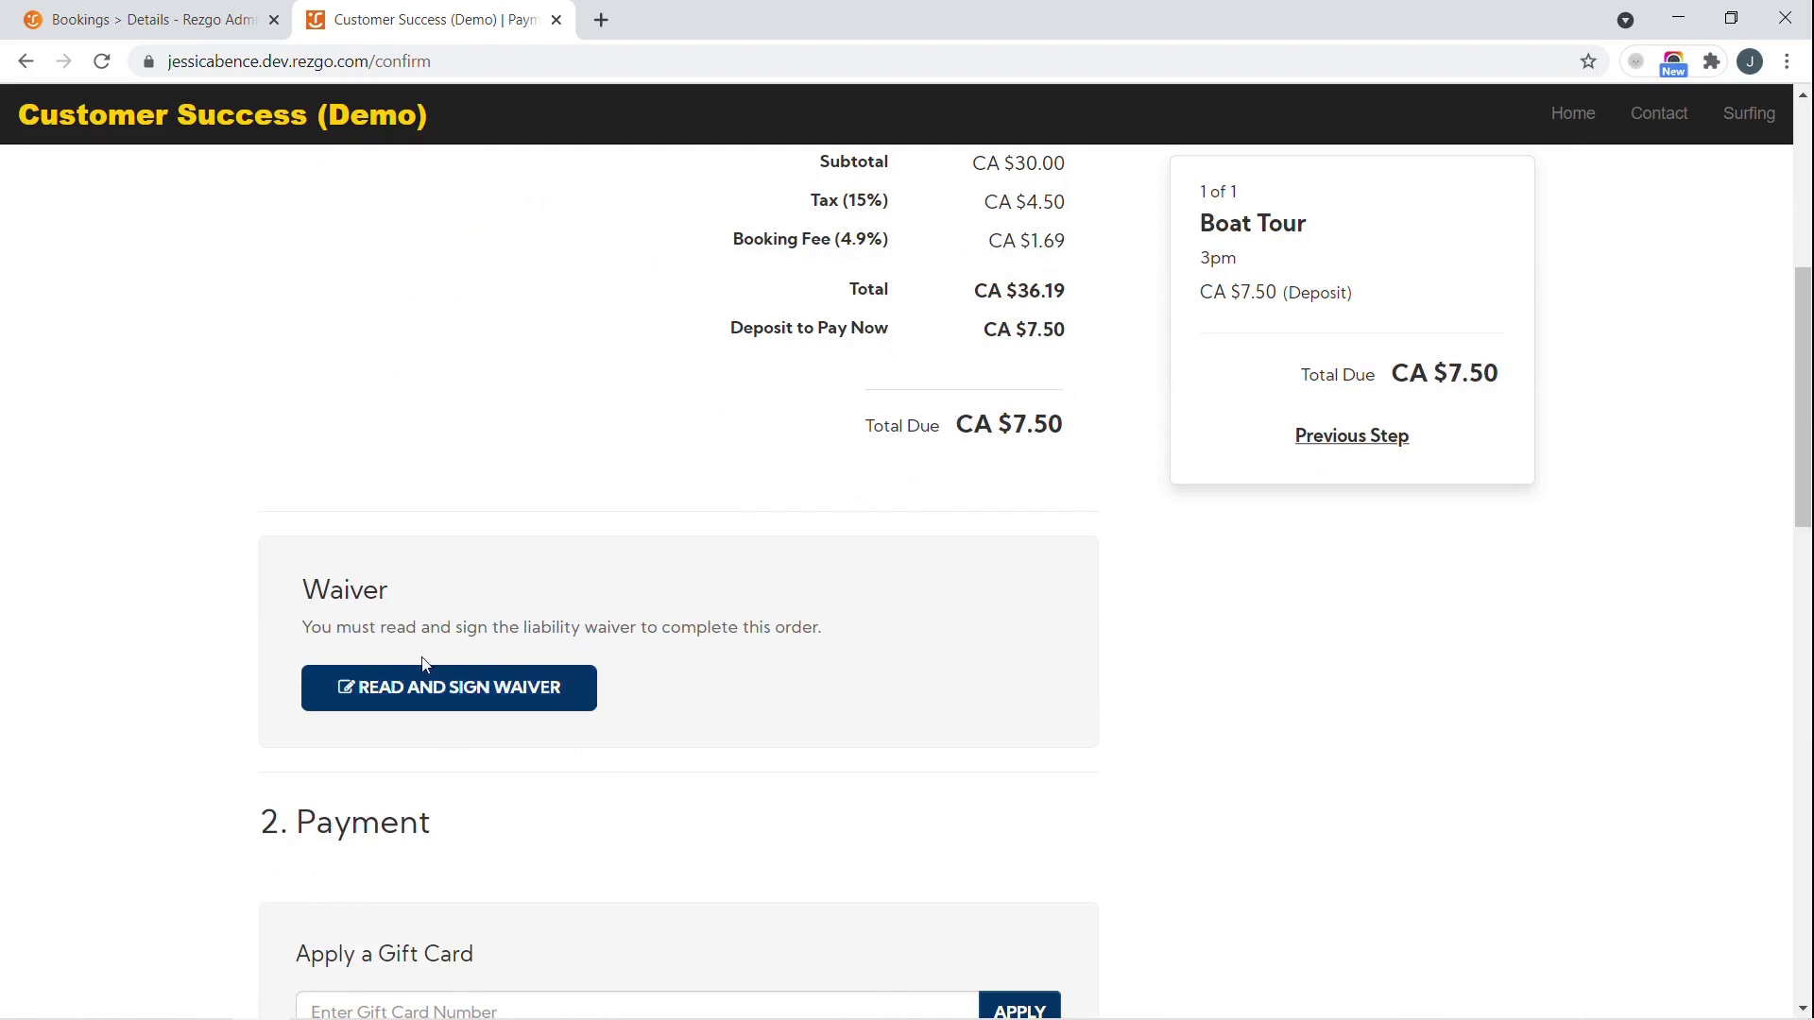
{"action": "left_click", "coordinate": [510, 689]}
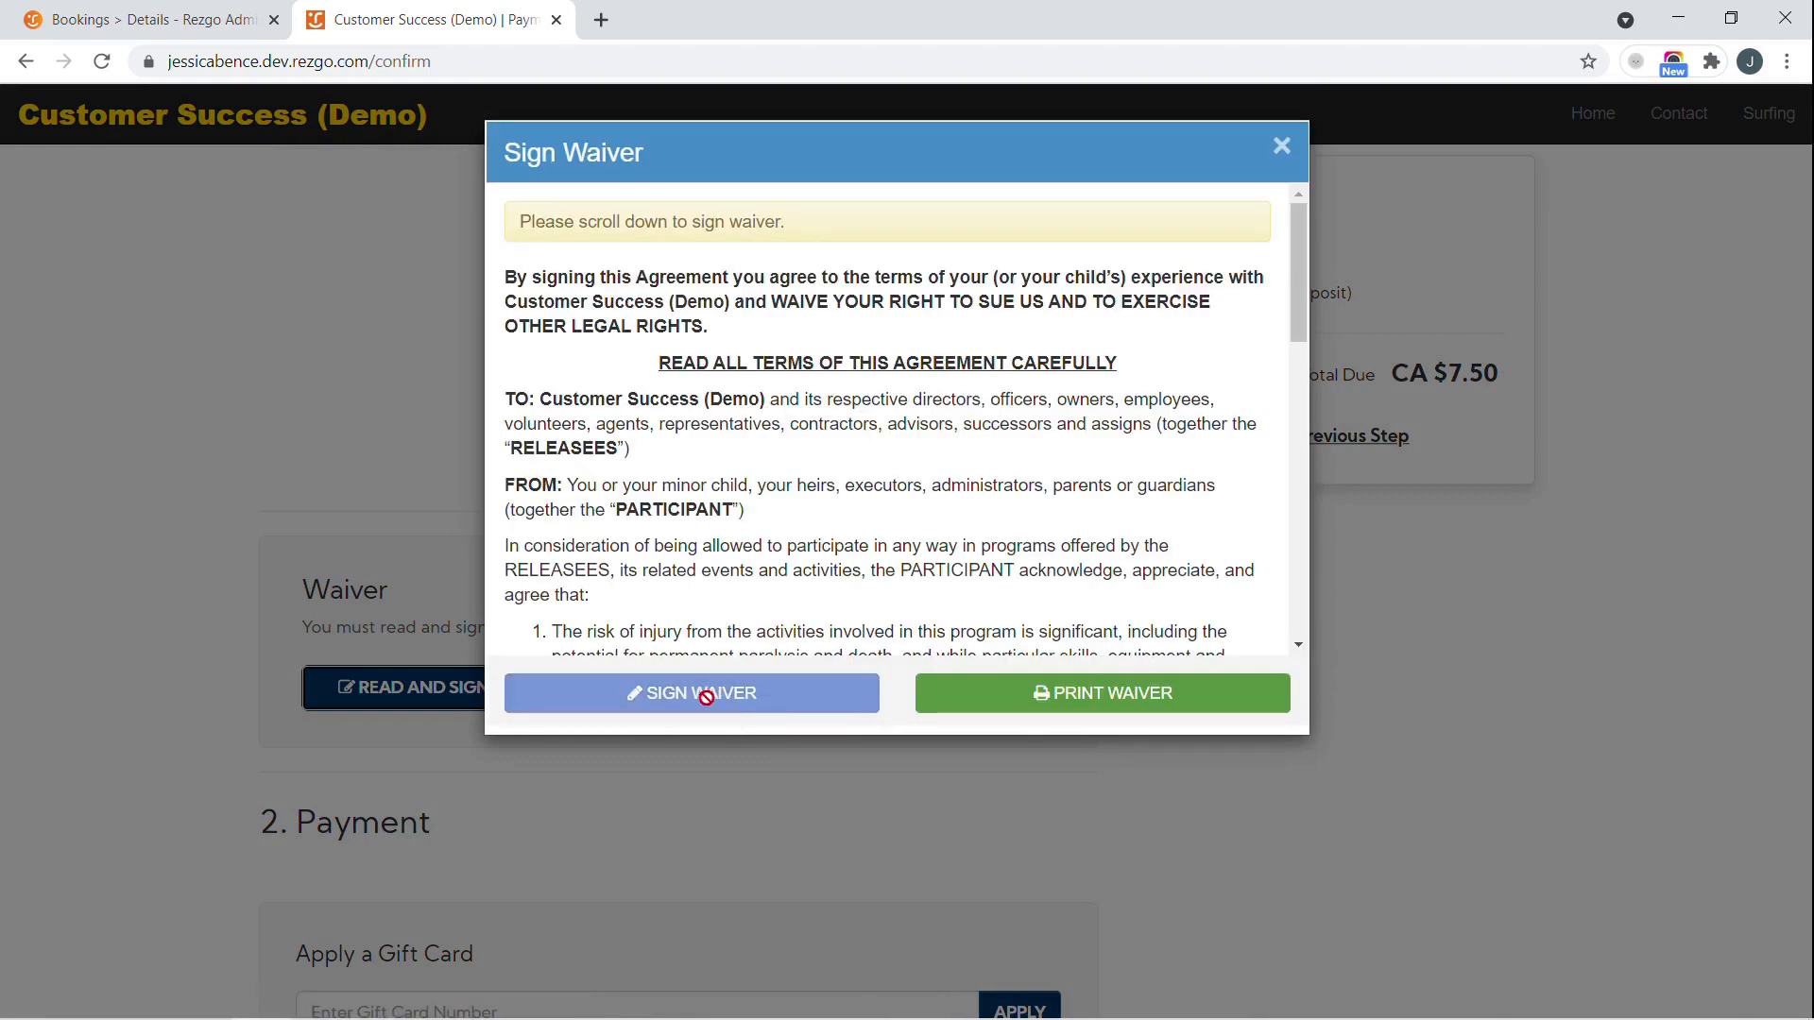
{"action": "scroll", "coordinate": [727, 514], "scroll_direction": "down", "scroll_amount": 15}
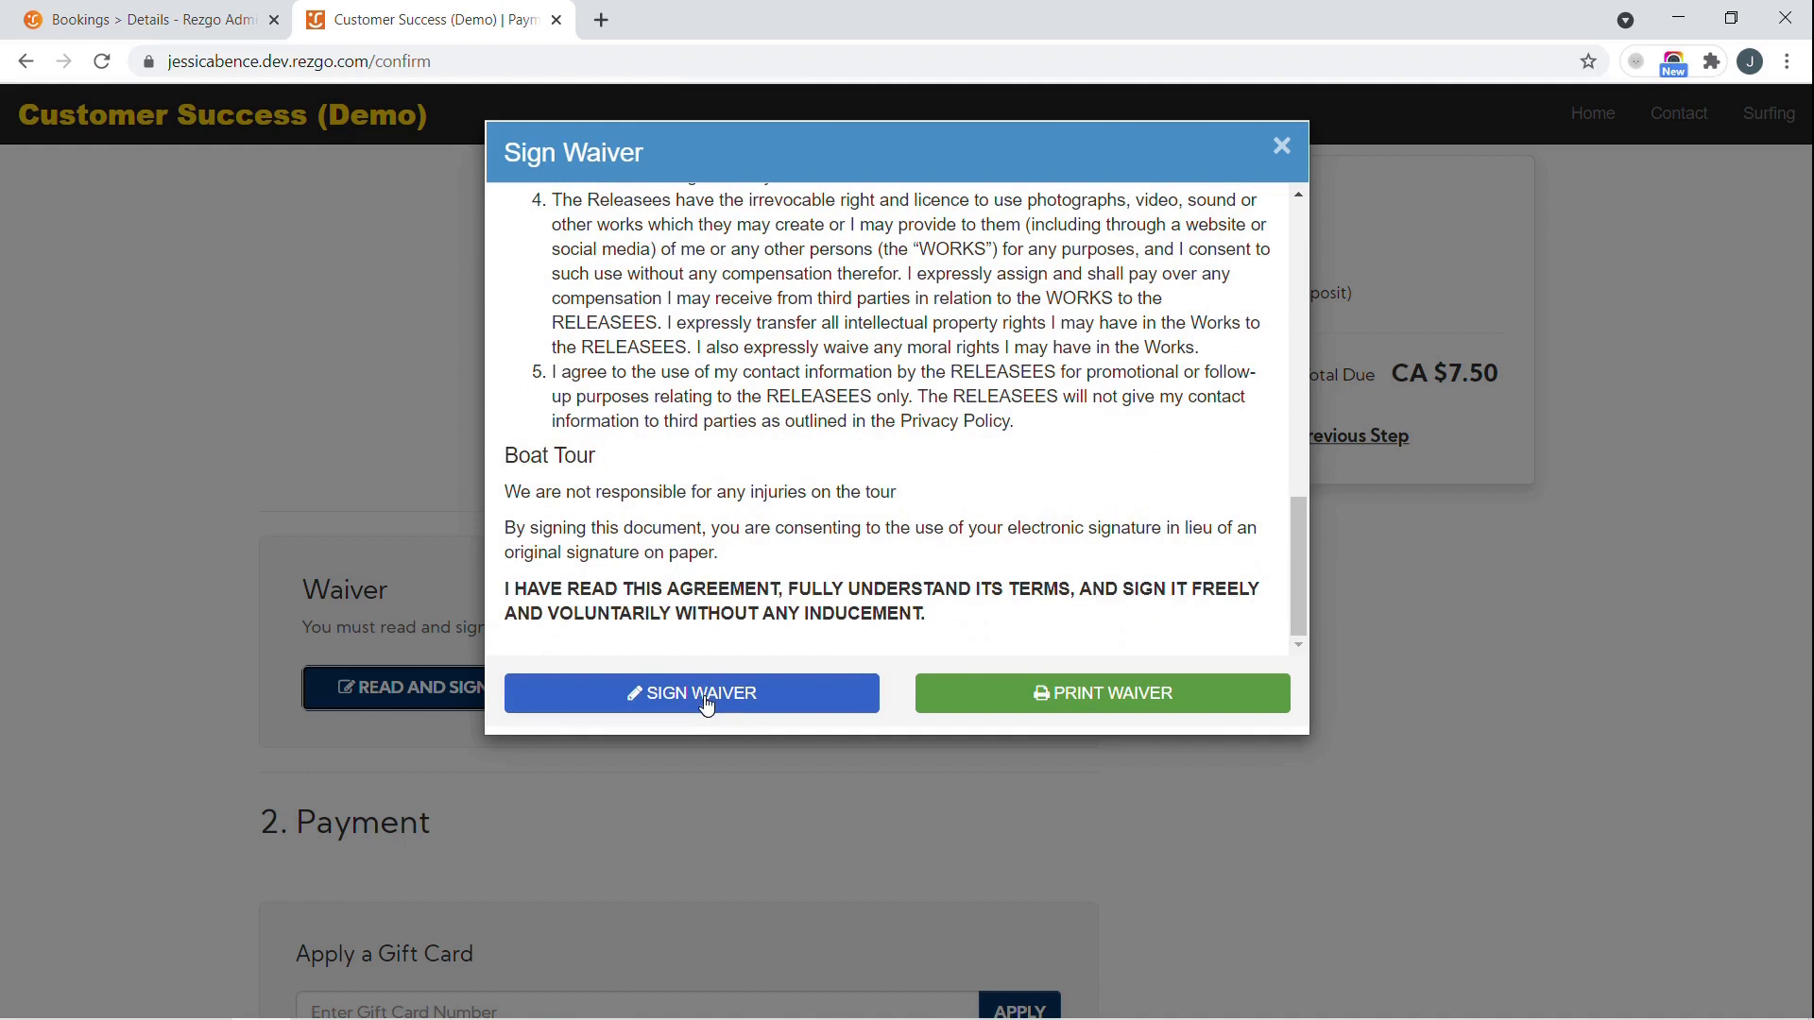
{"action": "left_click", "coordinate": [707, 704]}
{"action": "left_click_drag", "start_coordinate": [720, 491], "coordinate": [885, 463]}
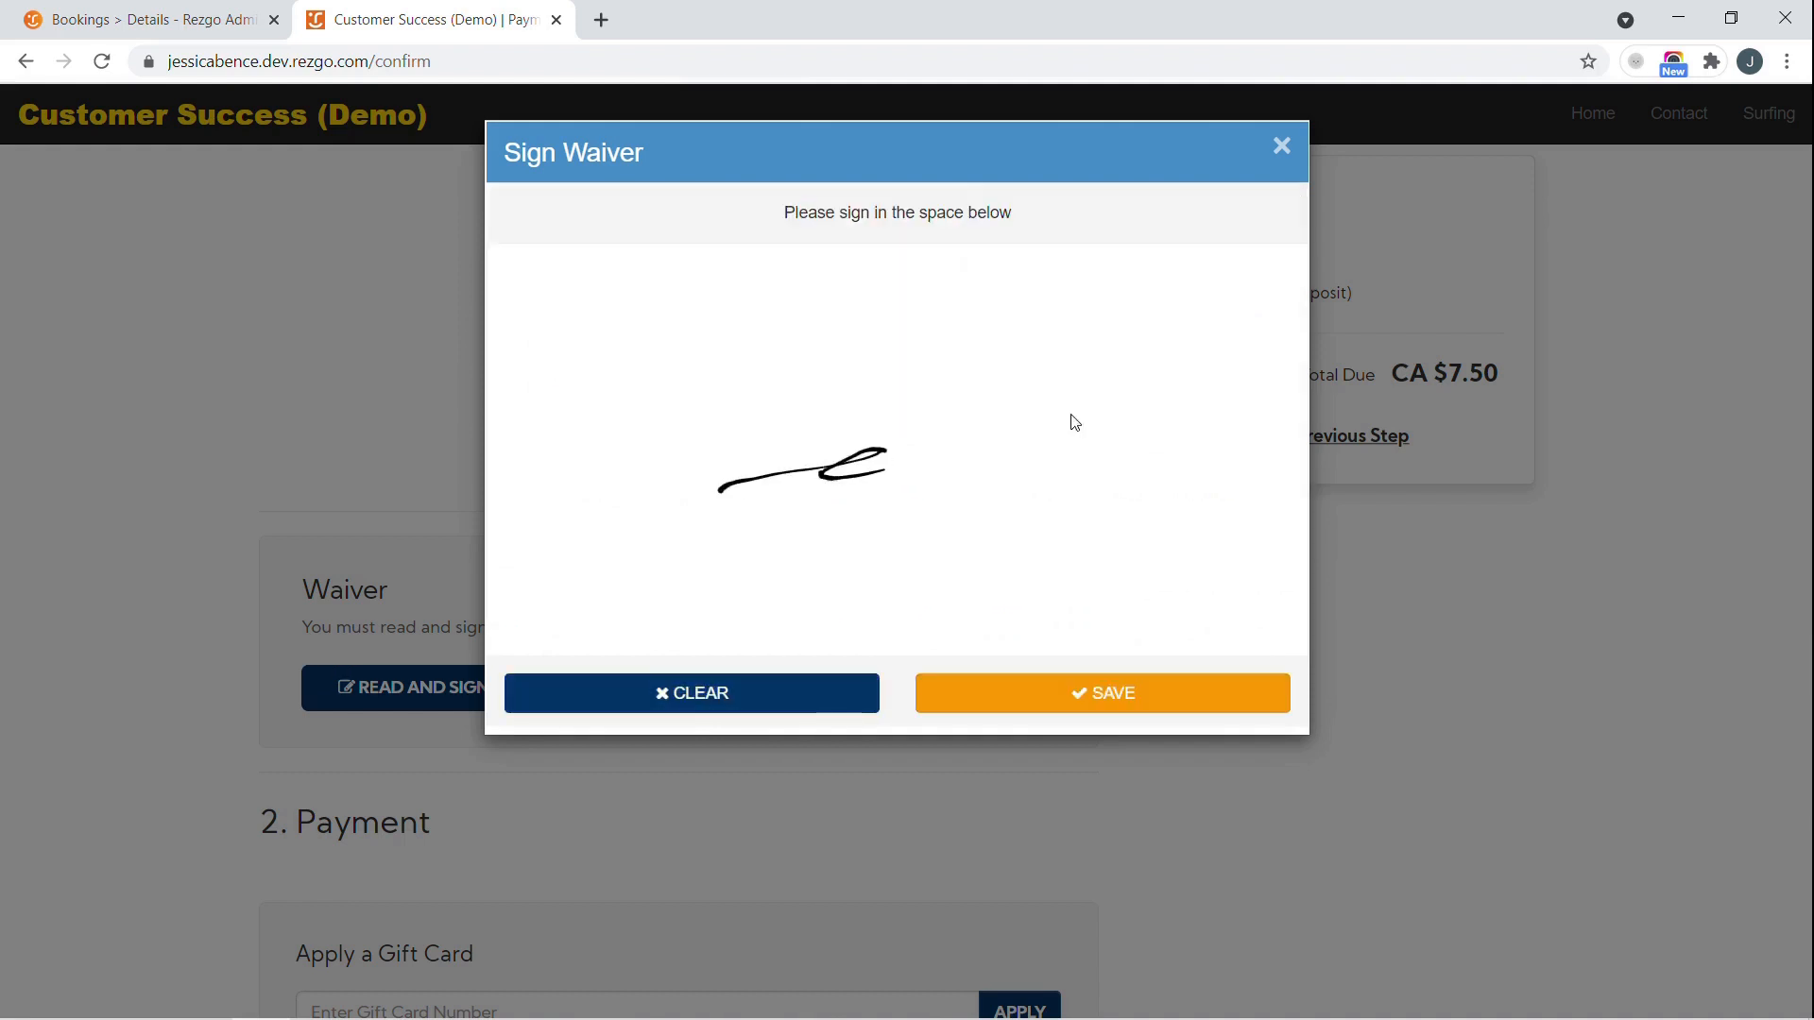
{"action": "left_click_drag", "start_coordinate": [1076, 422], "coordinate": [1151, 382]}
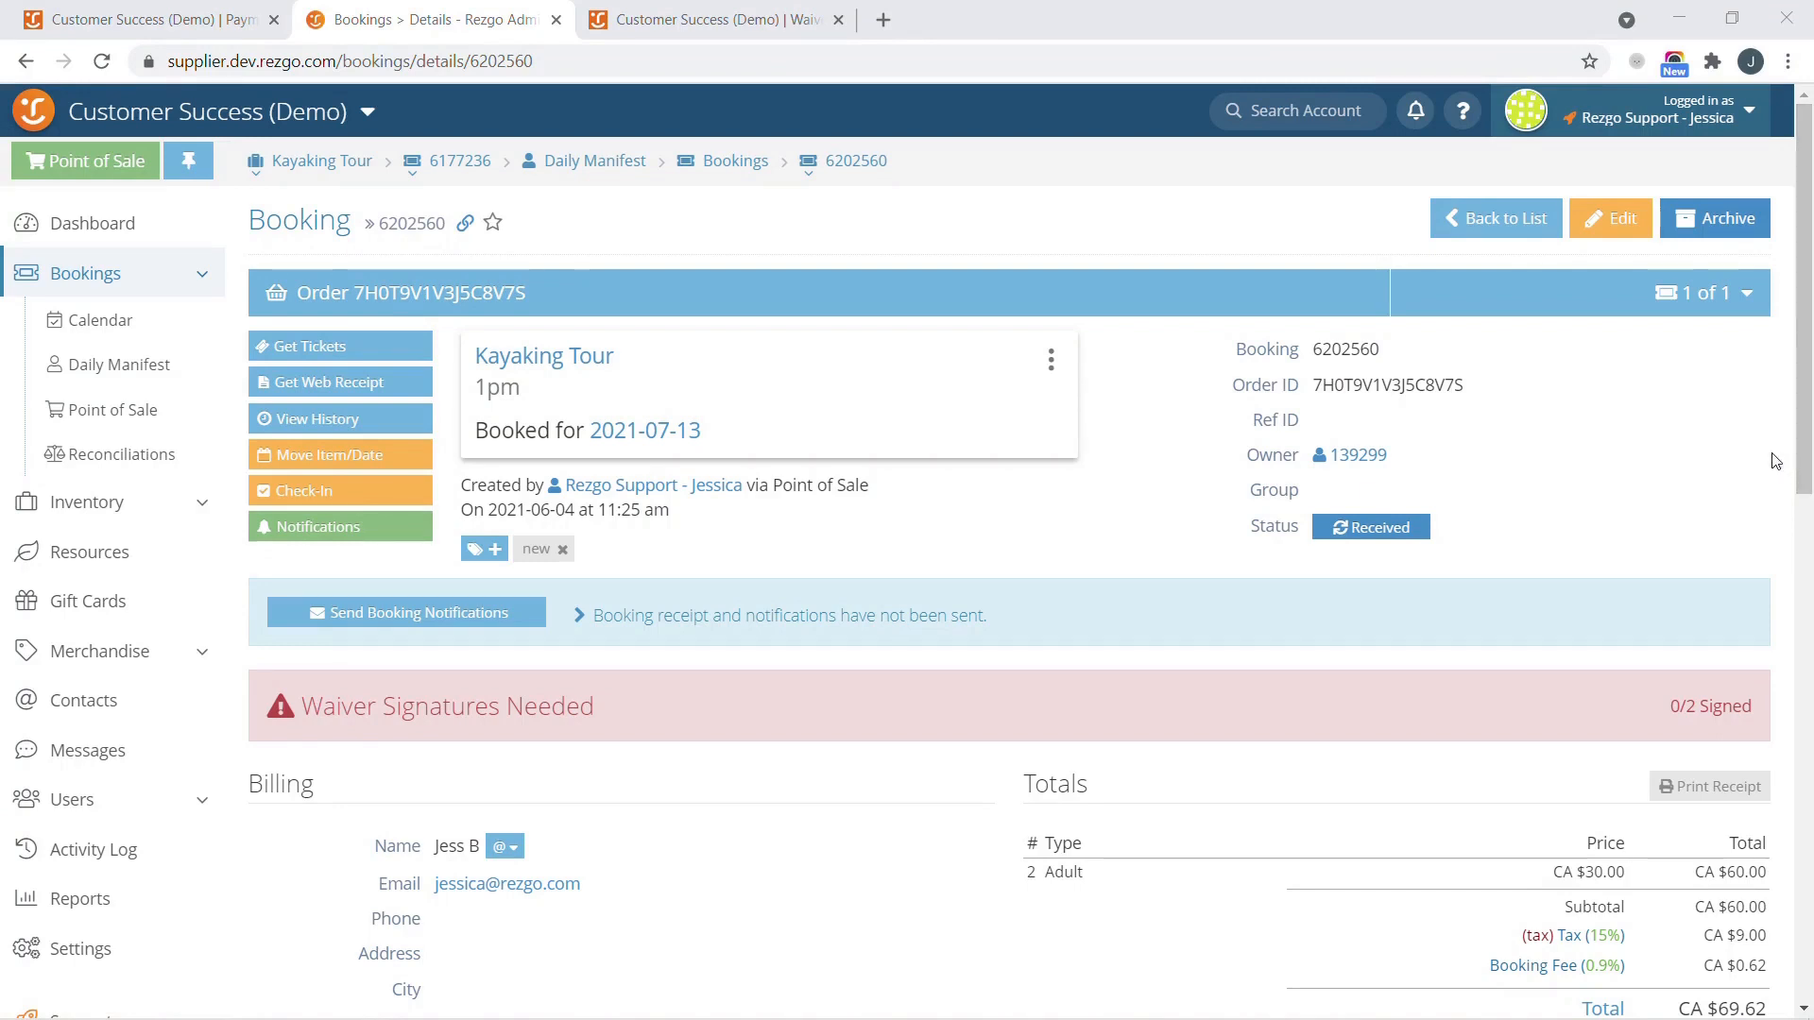
- Review the Kayaking Tour checkout page and its booking's waiver form, and return from the waiver to the booking details
{"action": "left_click", "coordinate": [123, 12]}
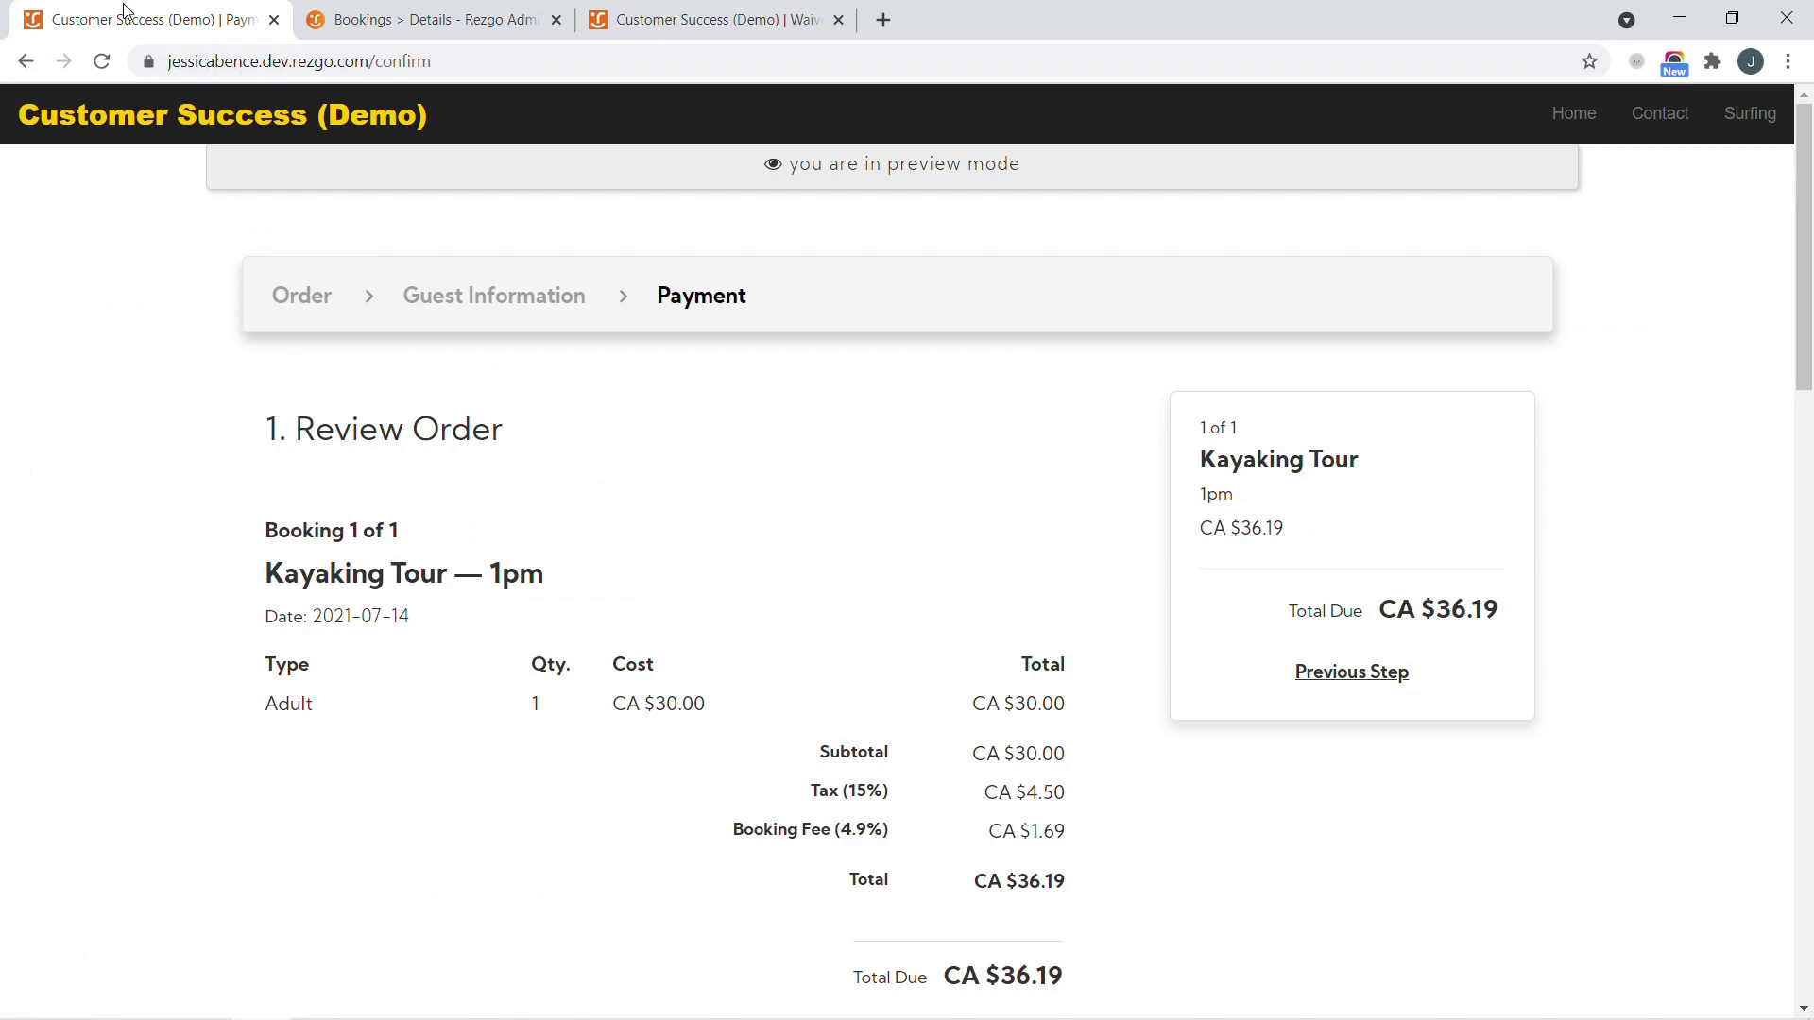
{"action": "left_click_drag", "start_coordinate": [1811, 258], "coordinate": [1812, 868]}
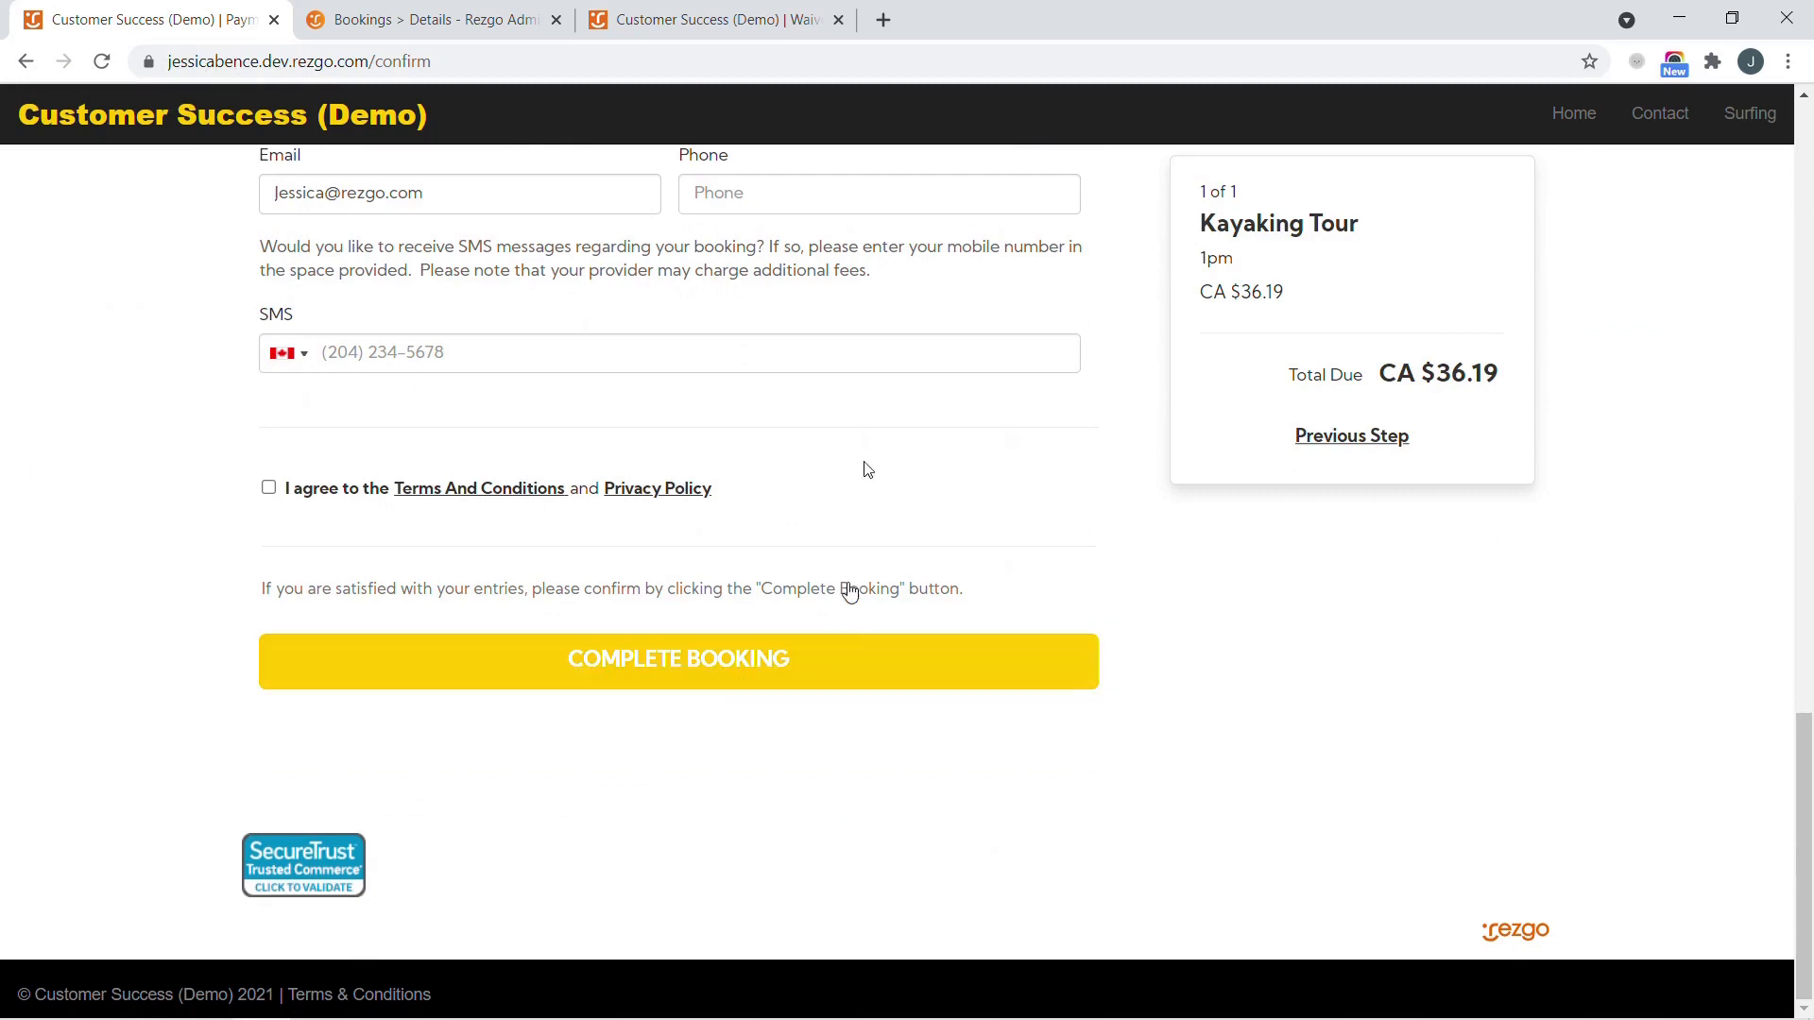
{"action": "left_click", "coordinate": [766, 9]}
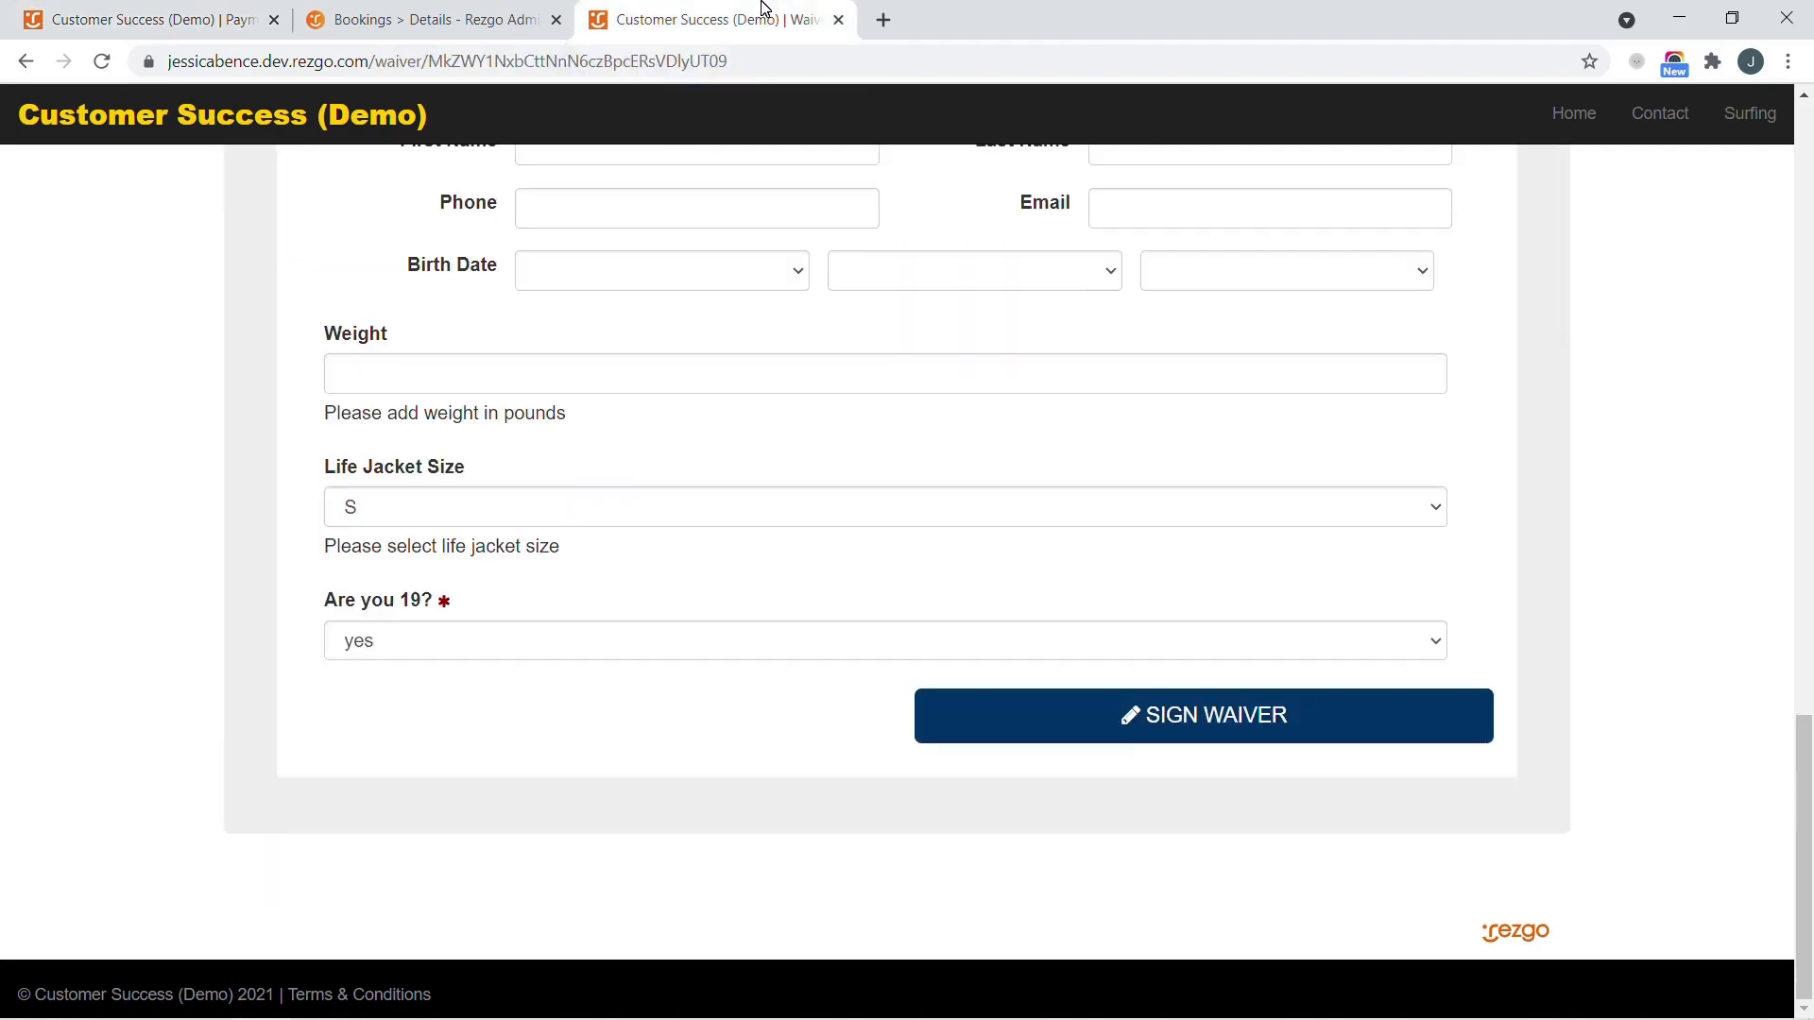
{"action": "left_click_drag", "start_coordinate": [1805, 804], "coordinate": [1762, 193]}
{"action": "left_click", "coordinate": [23, 60]}
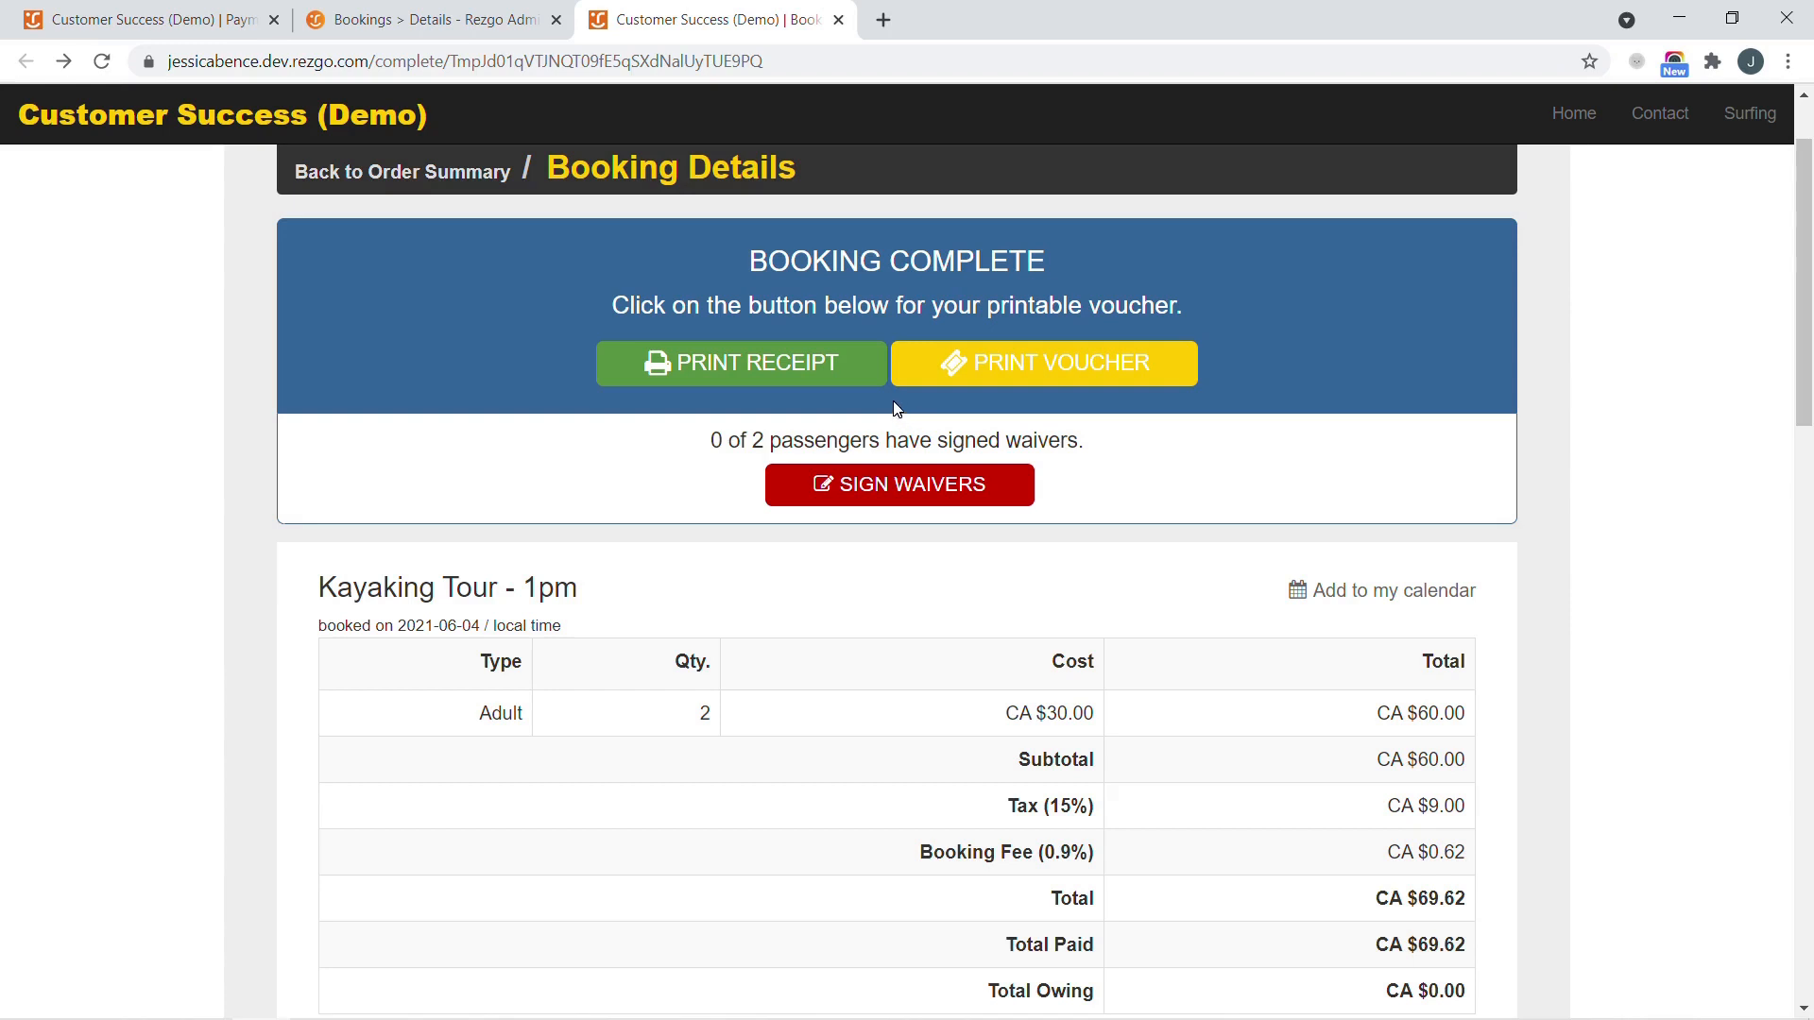
- Send the notifications for the 1pm Kayaking Tour booking and show the available actions for Adult #1
{"action": "left_click", "coordinate": [385, 7]}
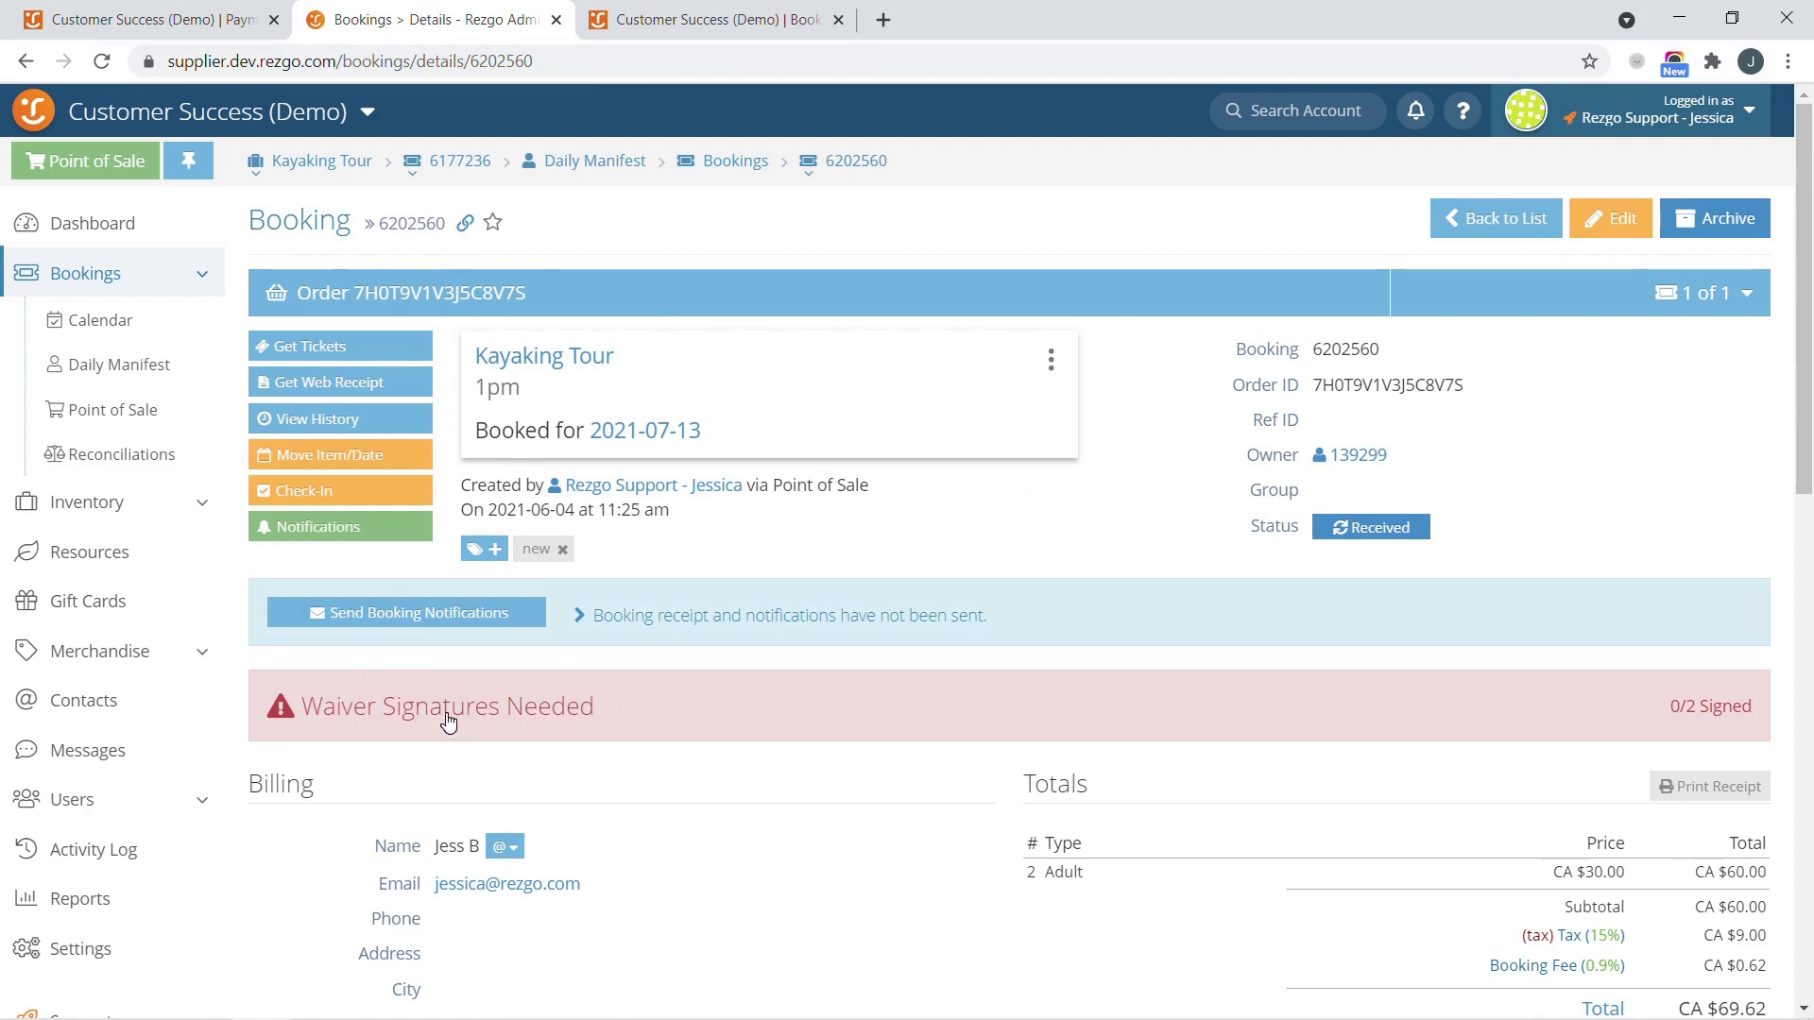
{"action": "left_click", "coordinate": [450, 614]}
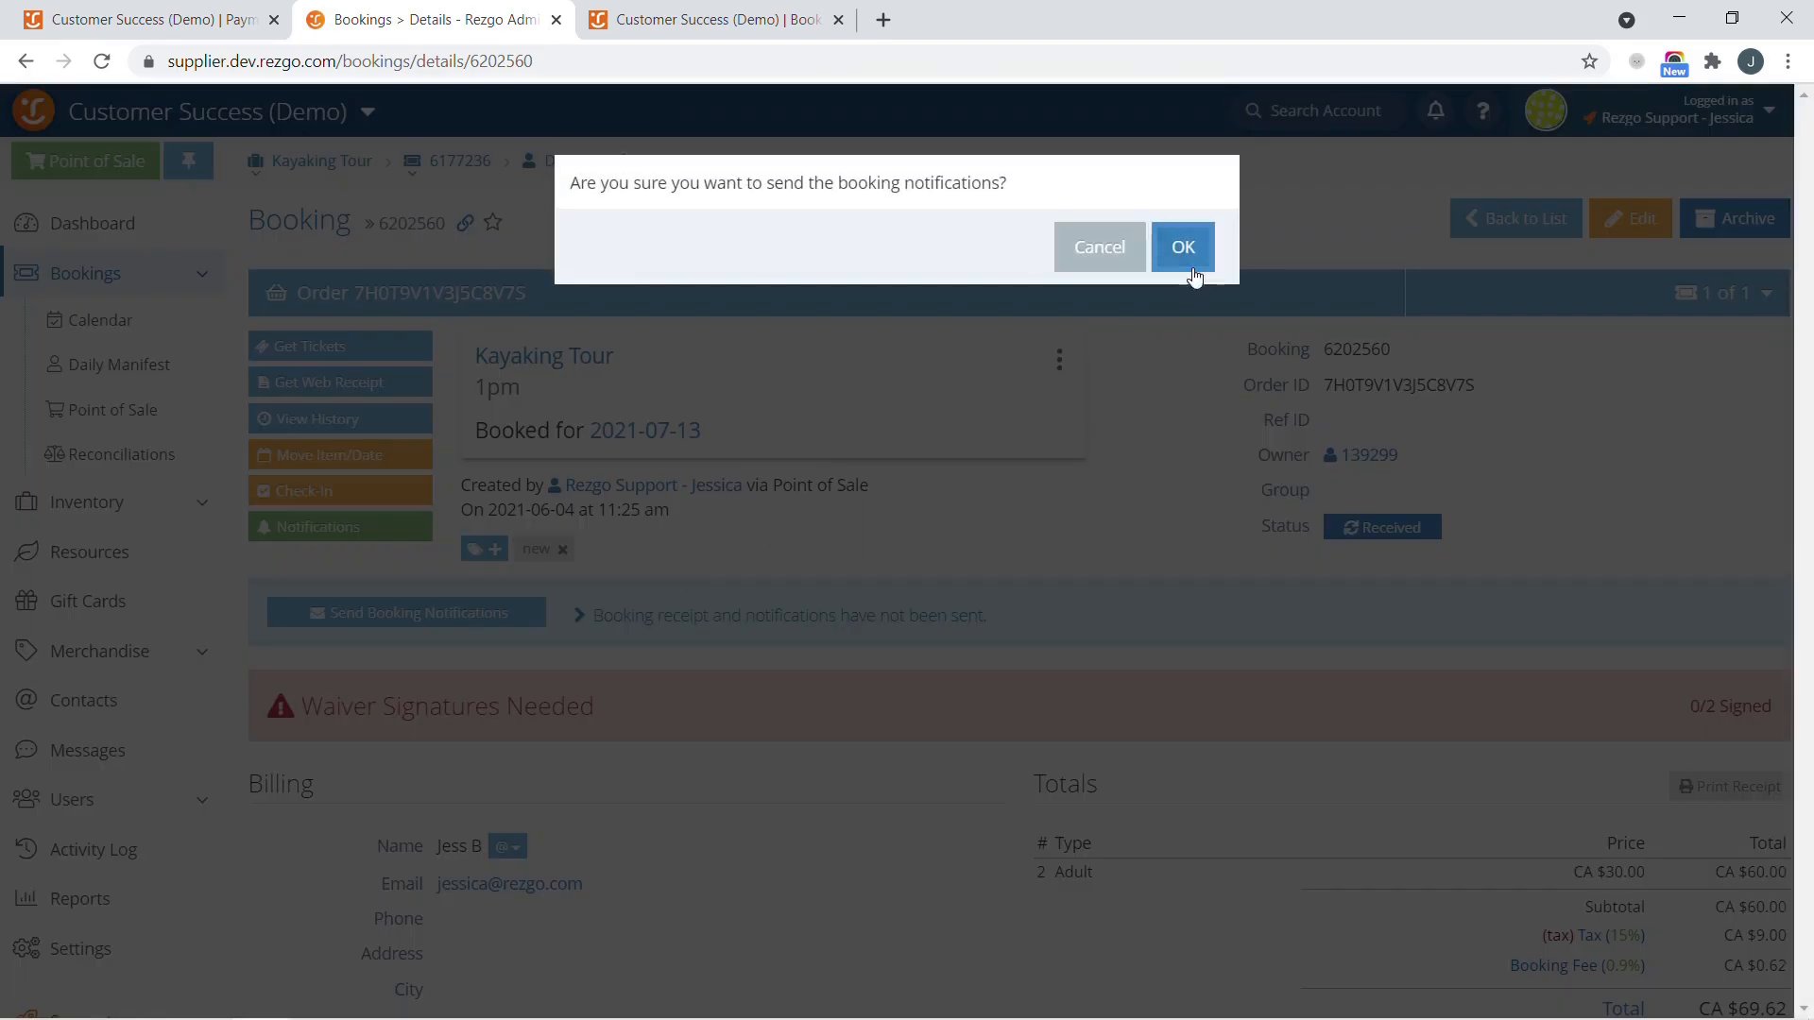
{"action": "left_click", "coordinate": [1185, 251]}
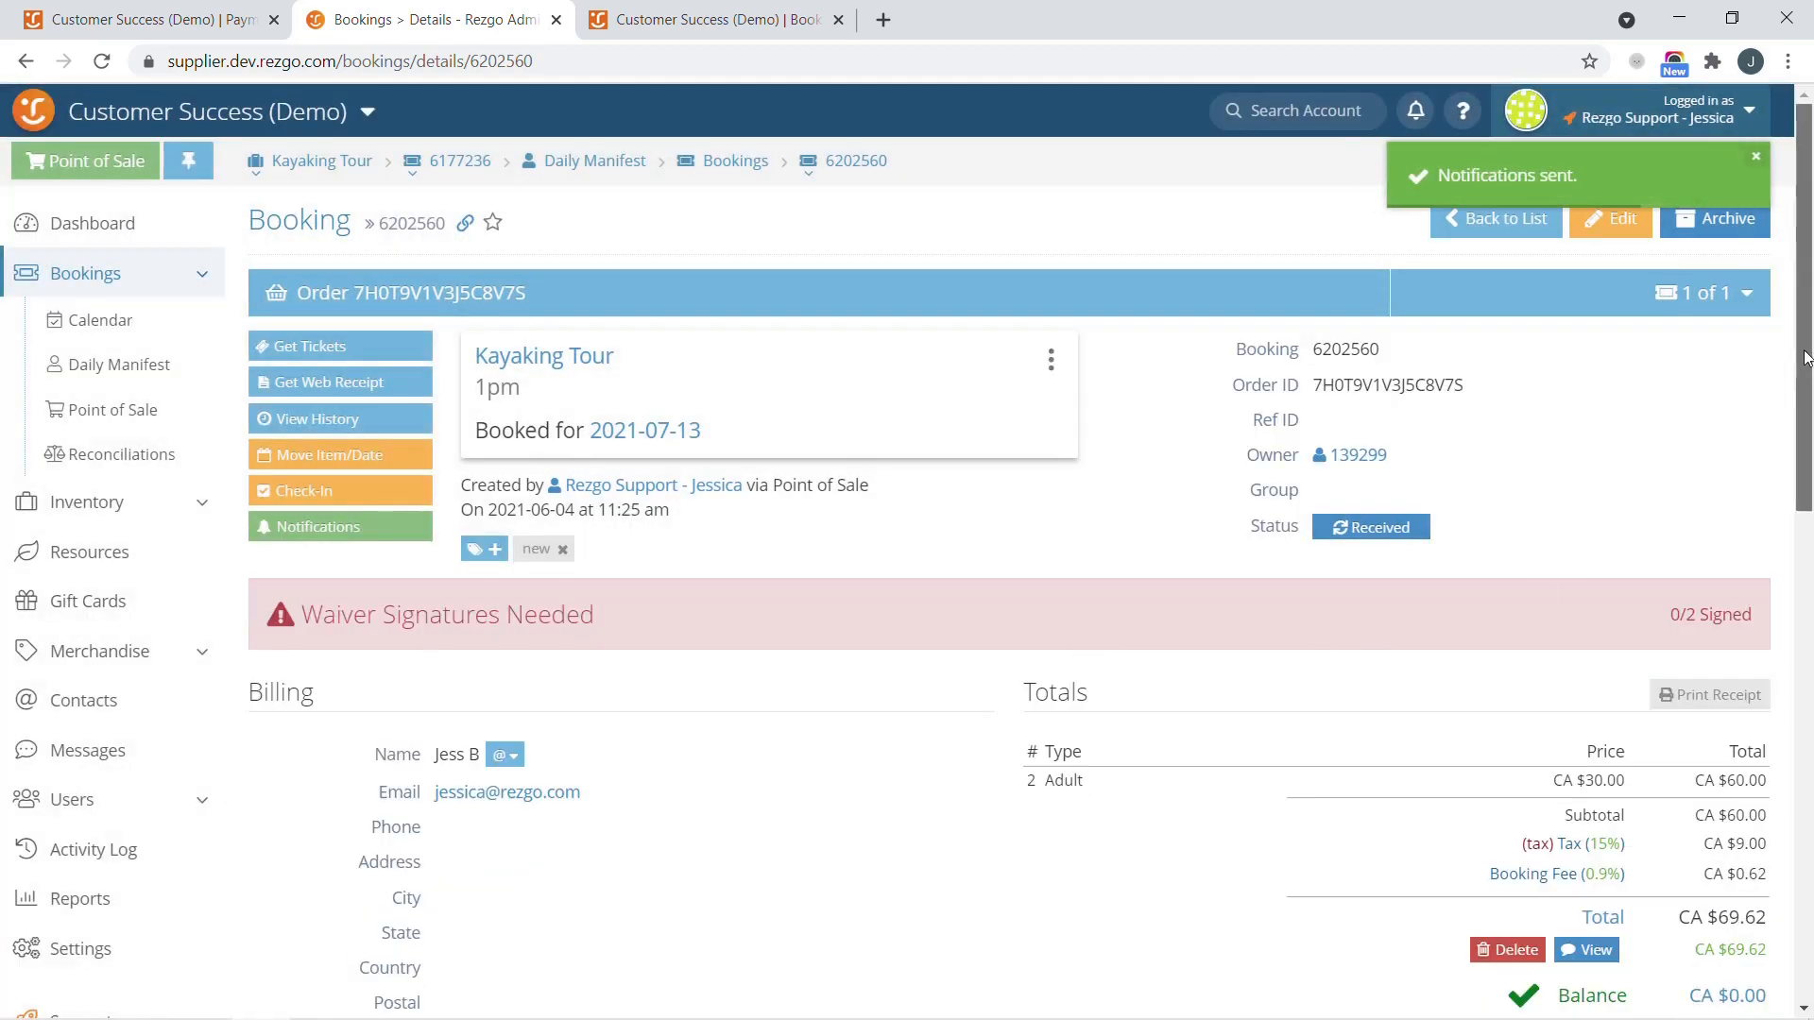
{"action": "scroll", "coordinate": [1752, 652], "scroll_direction": "down", "scroll_amount": 12}
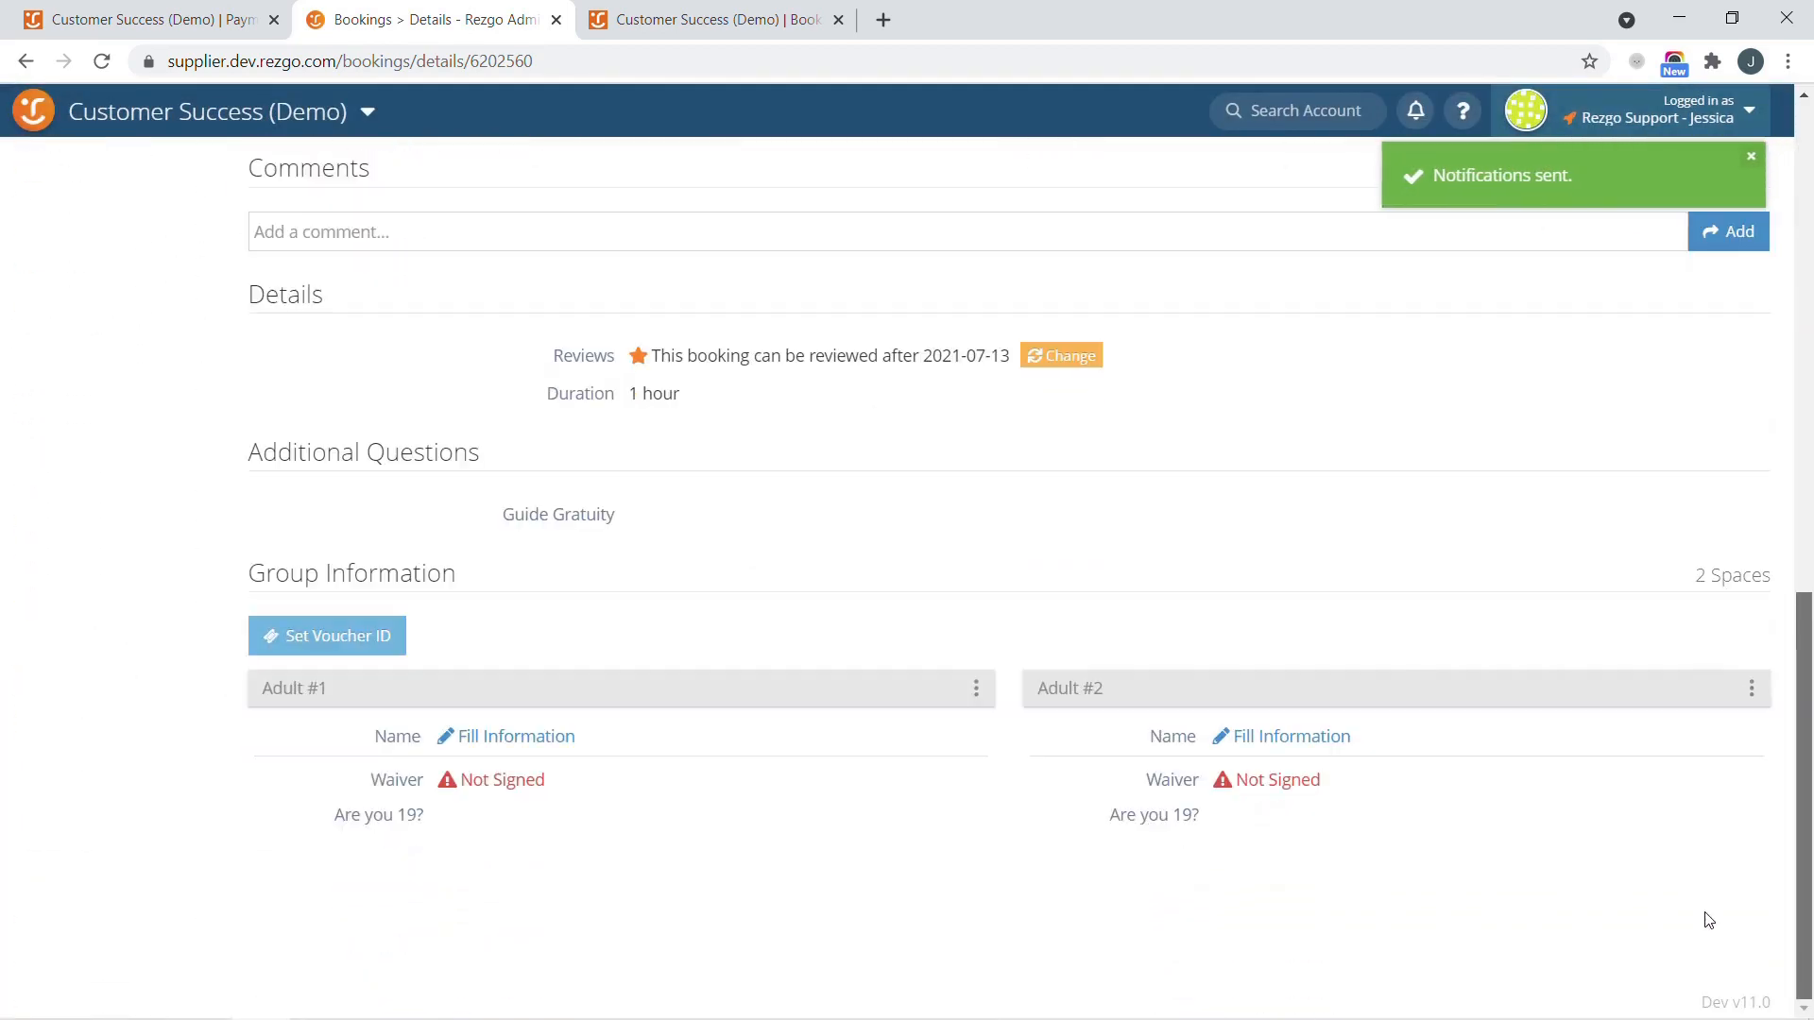
{"action": "left_click", "coordinate": [976, 690]}
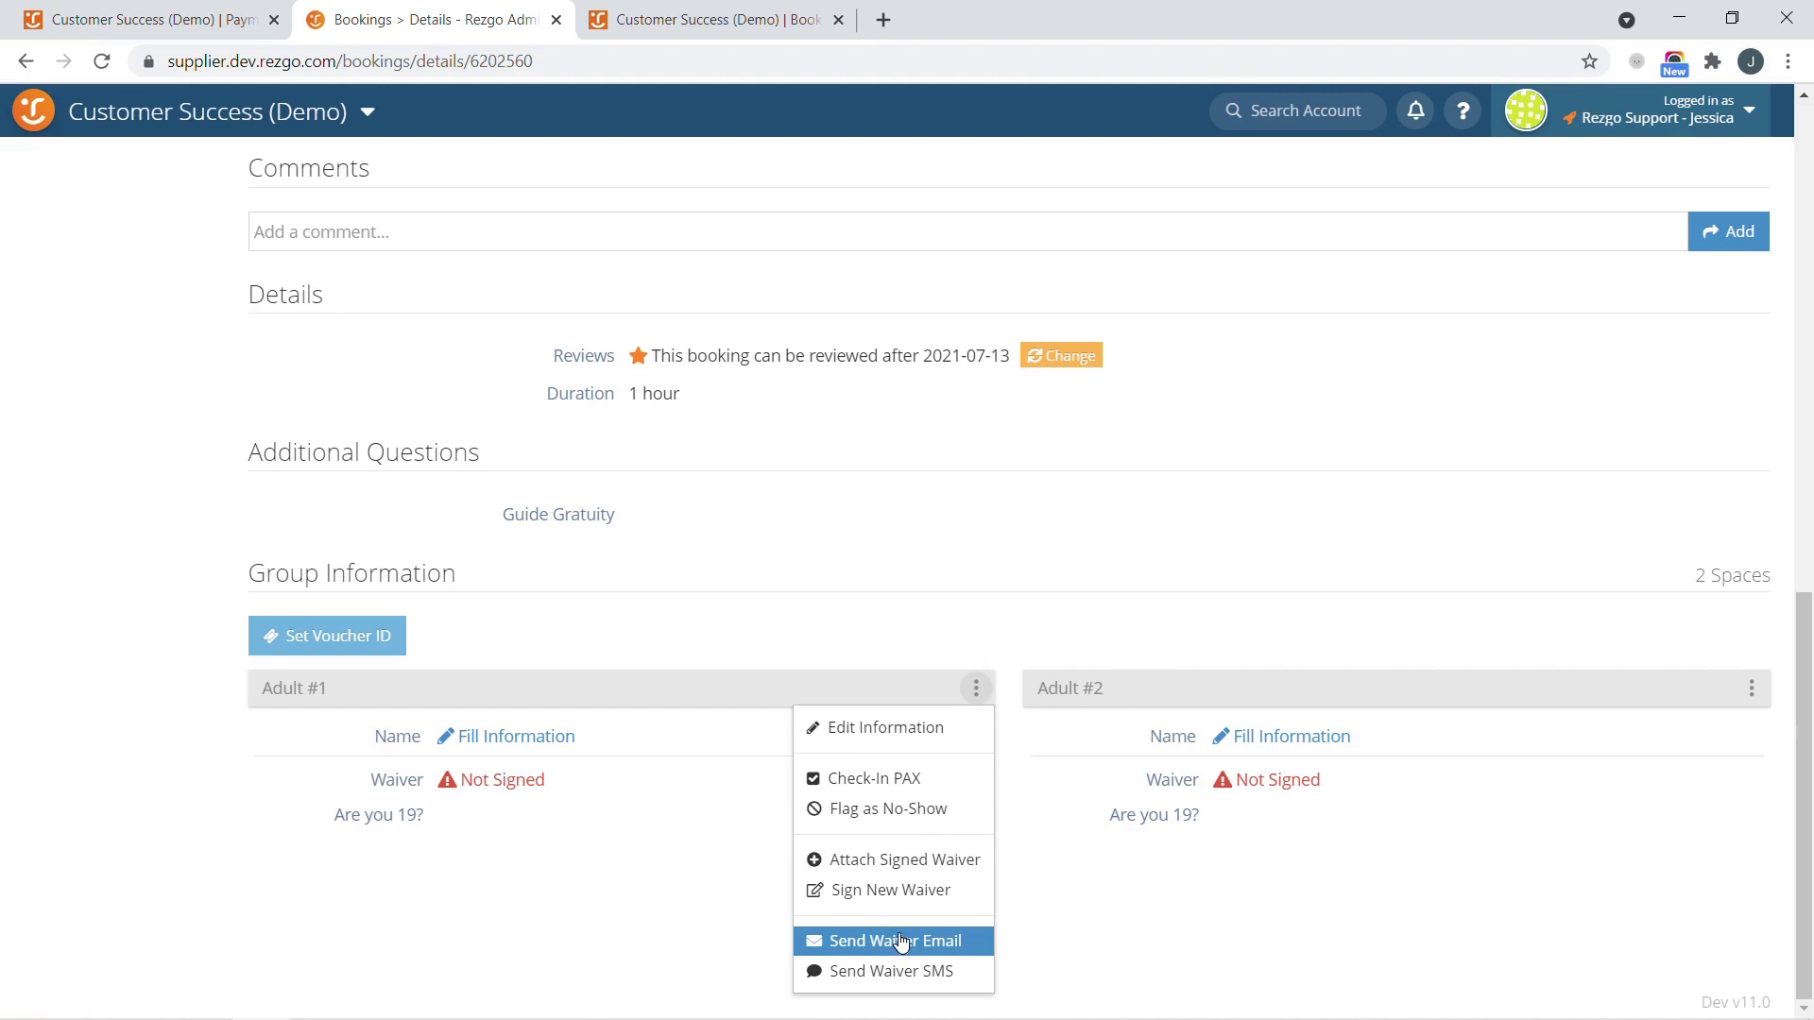
- From the customer's Kayaking Tour booking details, open the waiver of Adult 1 for signing
{"action": "left_click", "coordinate": [714, 12]}
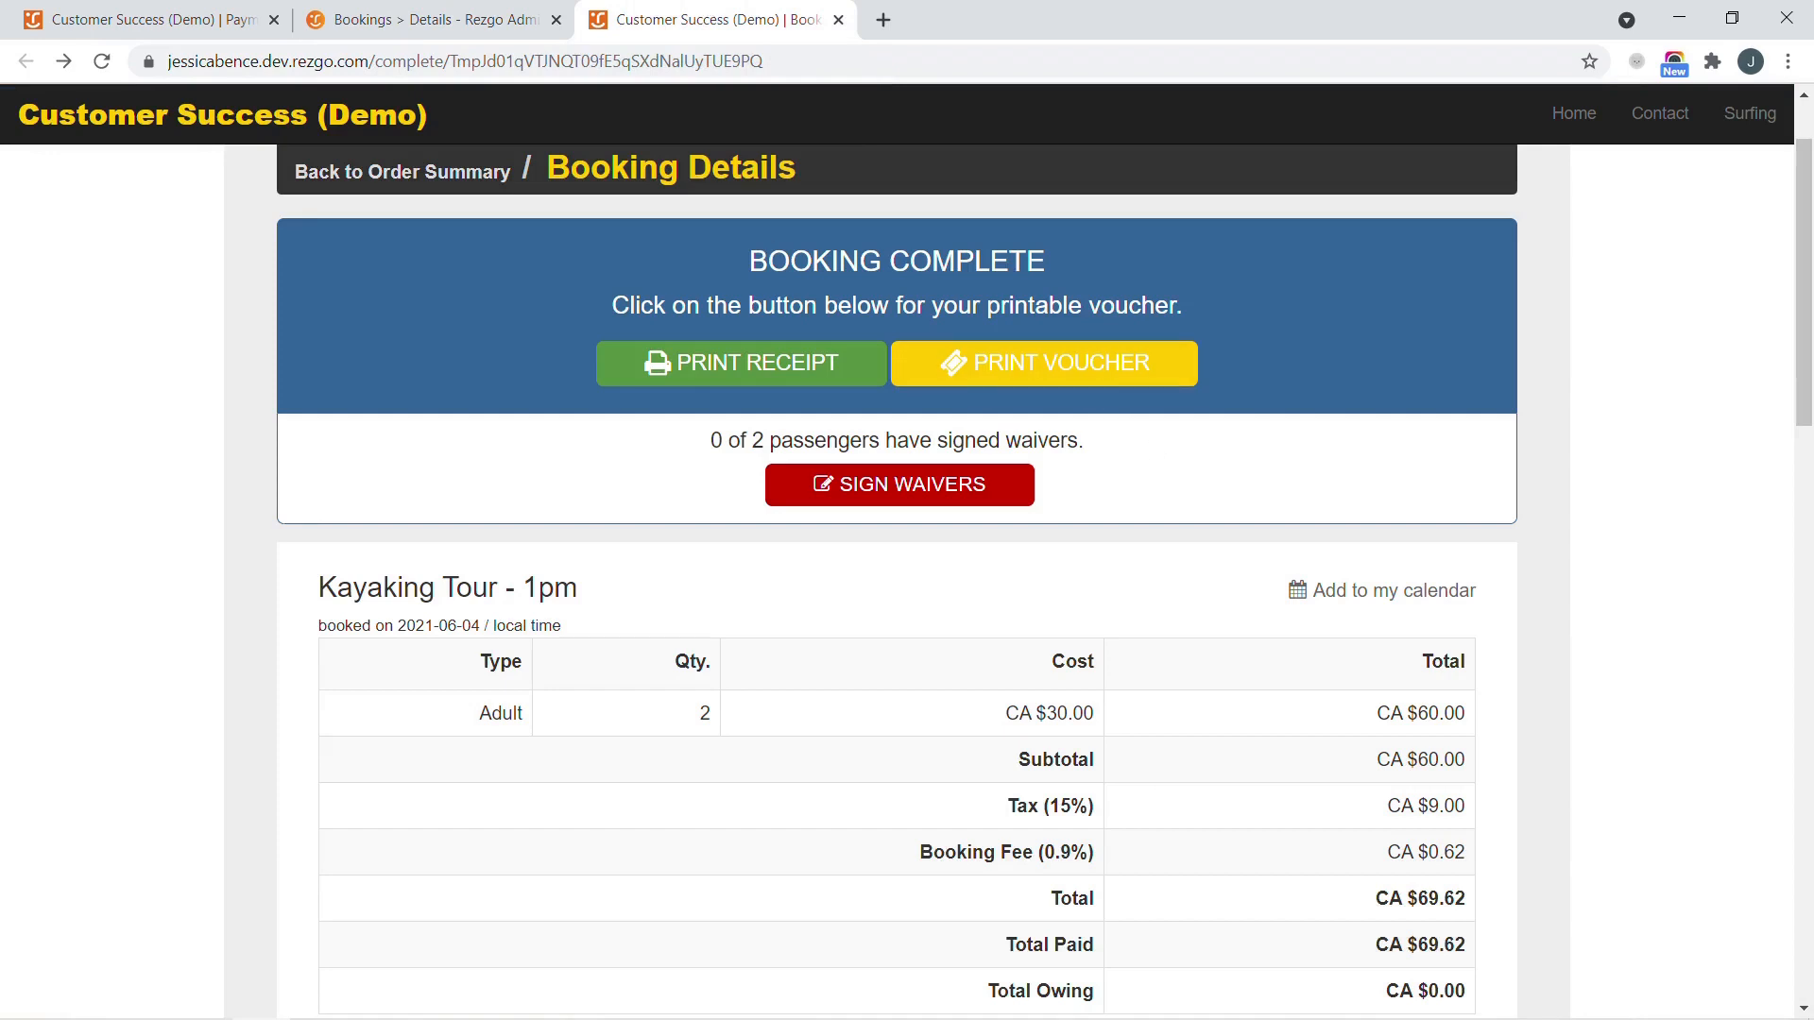
{"action": "left_click", "coordinate": [977, 496]}
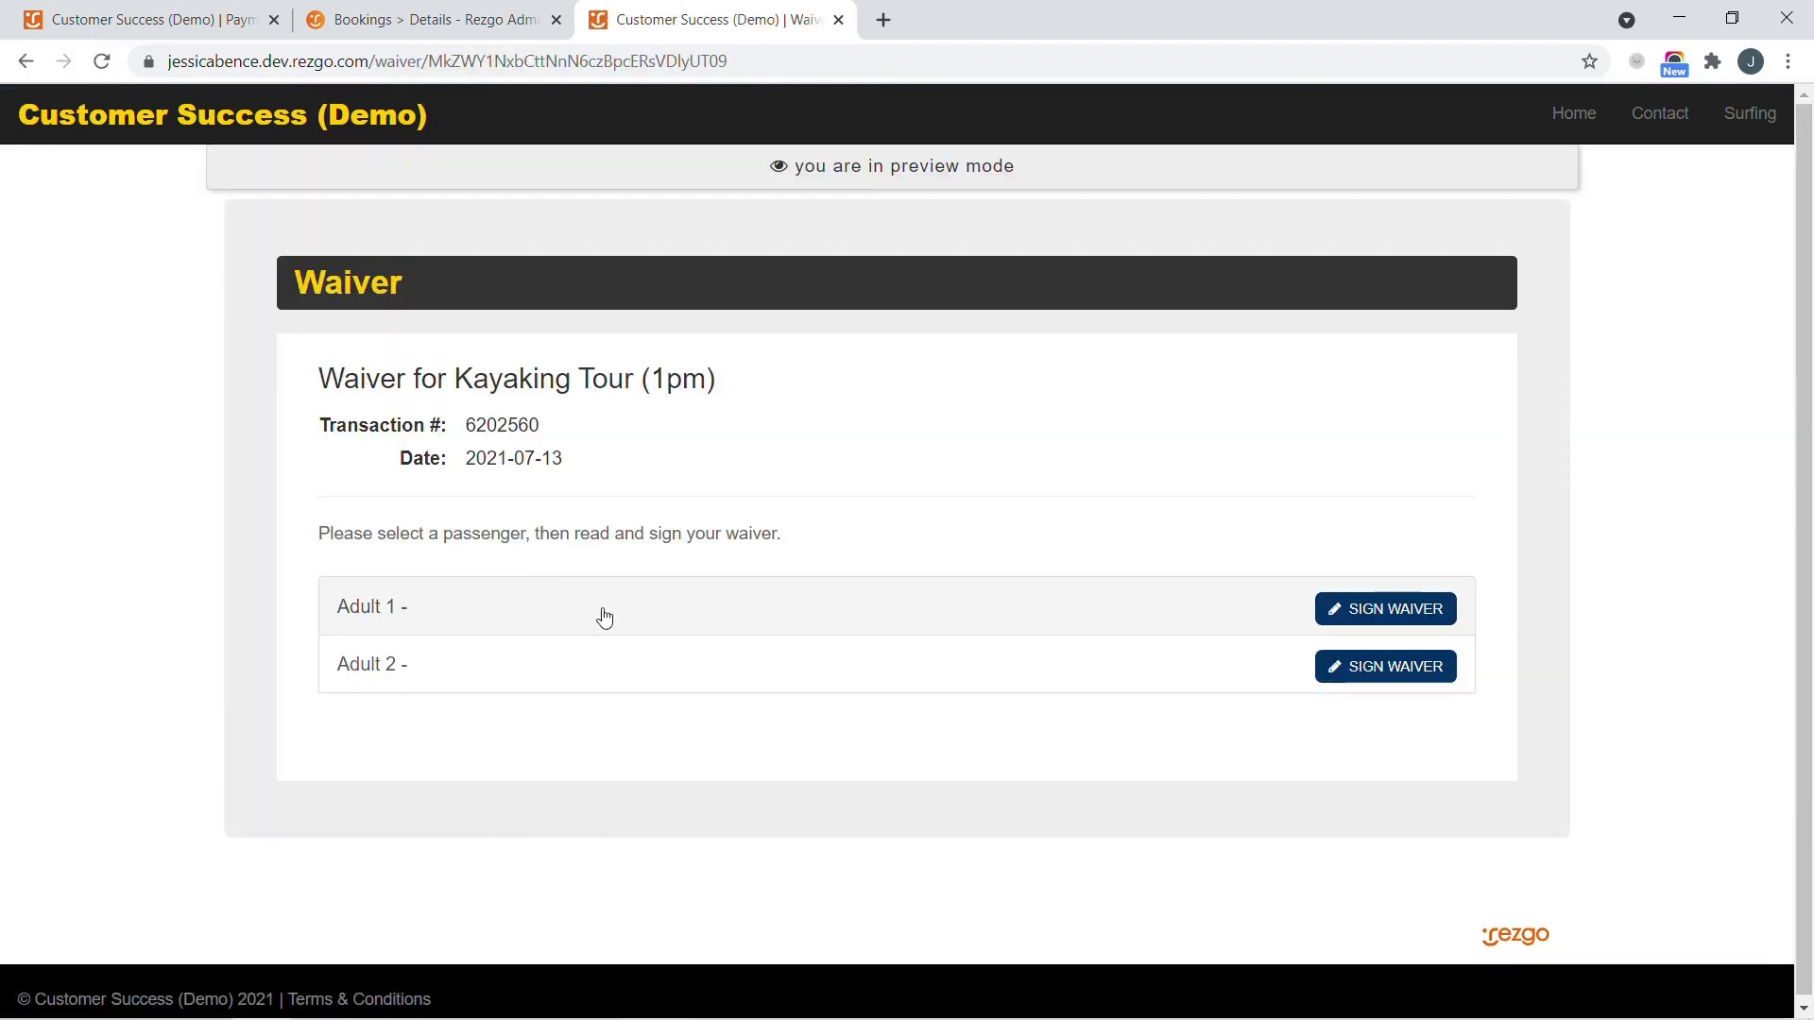
{"action": "left_click", "coordinate": [1418, 612]}
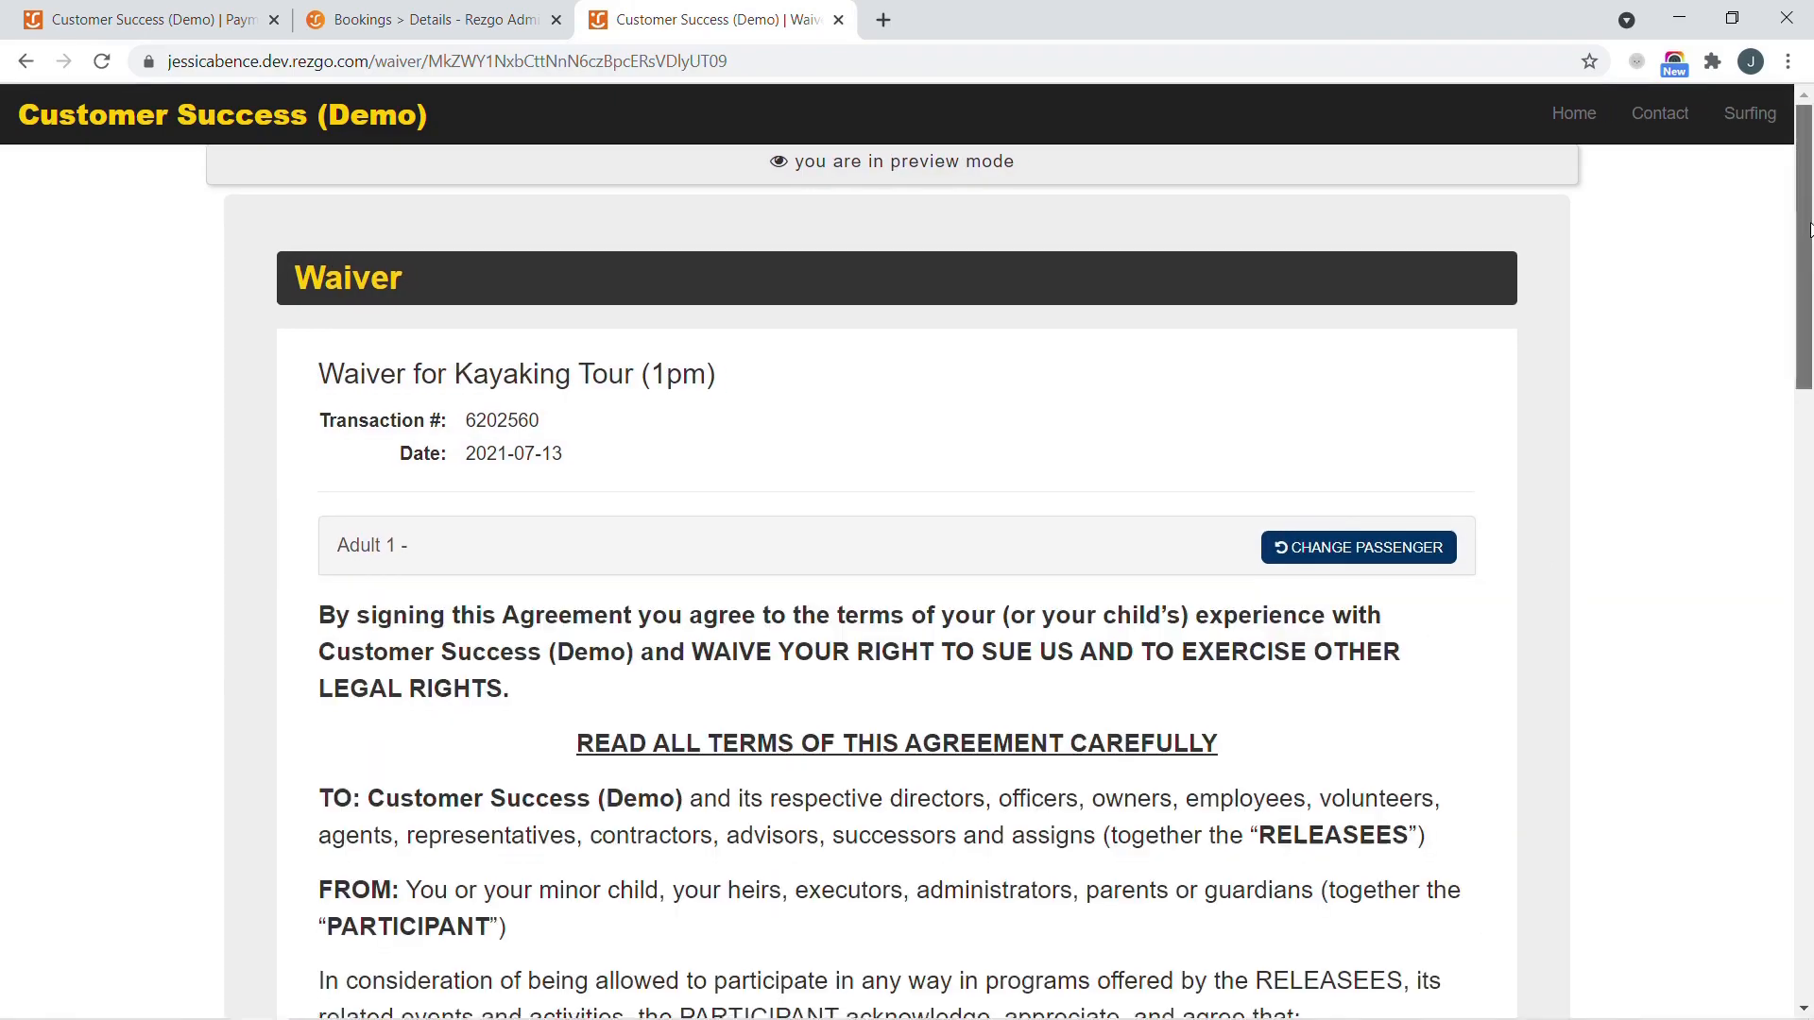
- Mark Adult 1's waiver as signed on behalf of a child and review the required and custom waiver fields
{"action": "scroll", "coordinate": [1768, 388], "scroll_direction": "down", "scroll_amount": 5}
{"action": "scroll", "coordinate": [1768, 388], "scroll_direction": "down", "scroll_amount": 11}
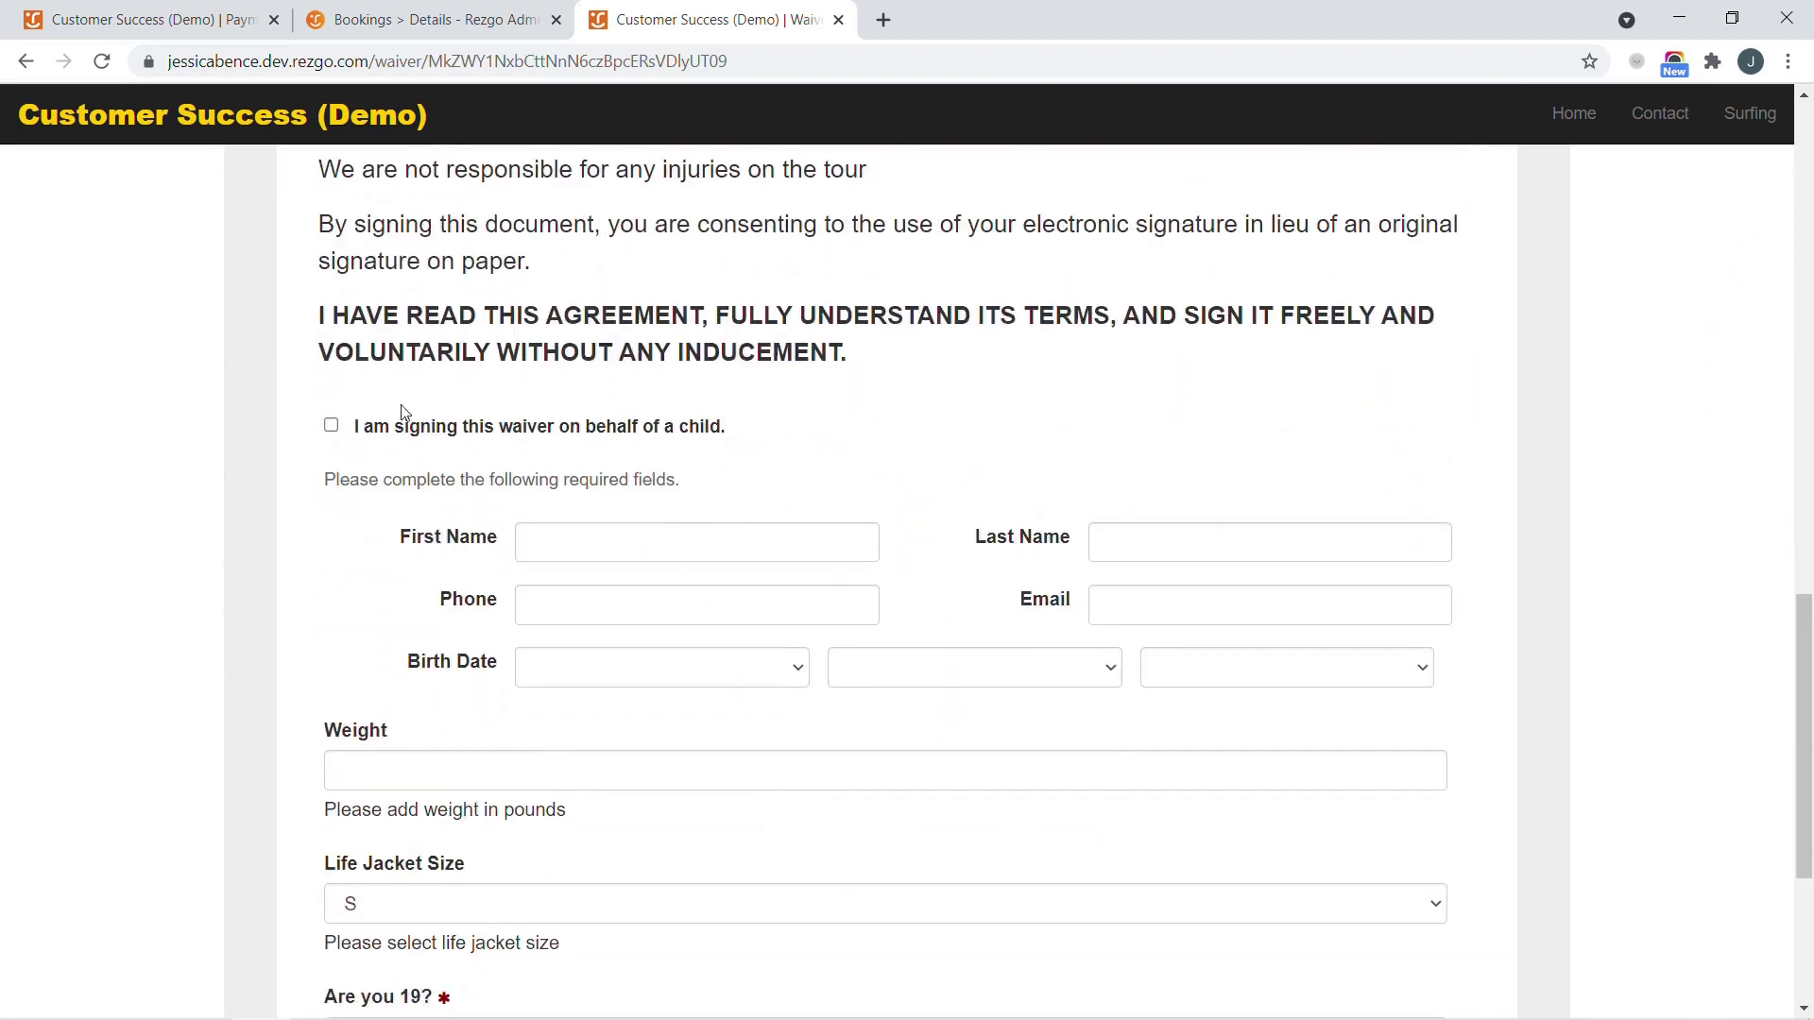
{"action": "left_click", "coordinate": [331, 426]}
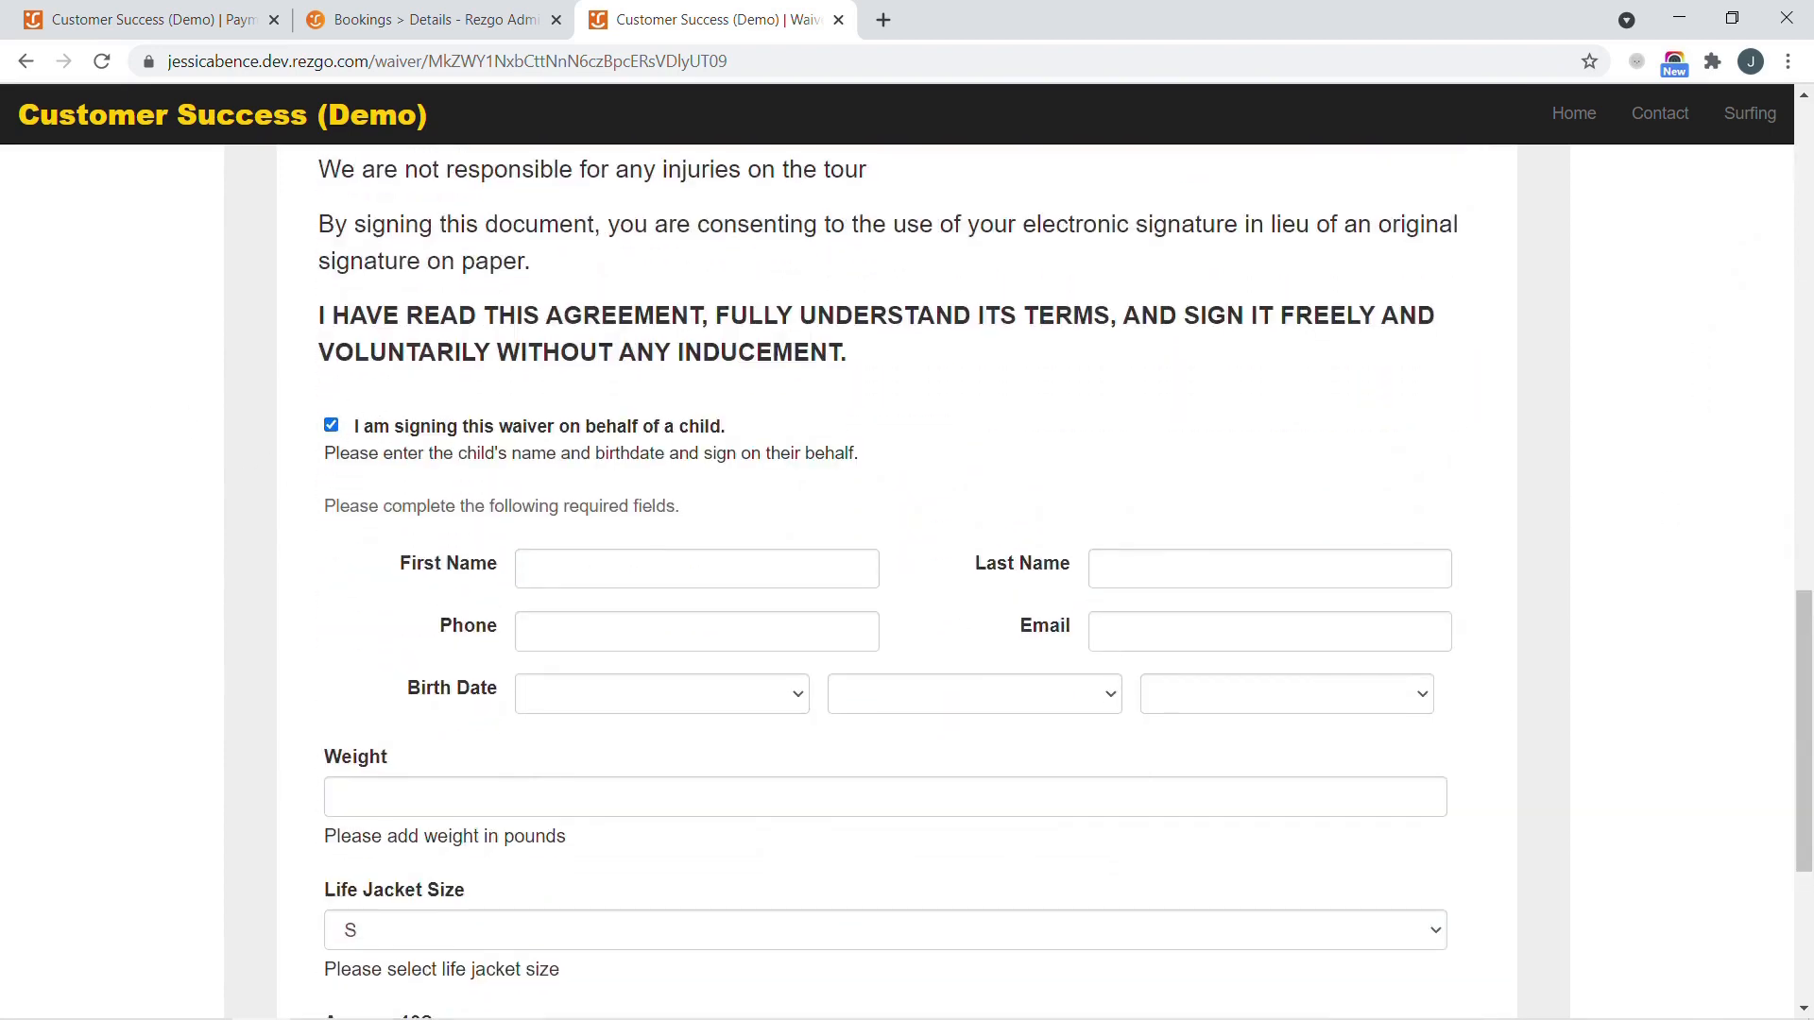
{"action": "left_click_drag", "start_coordinate": [1805, 613], "coordinate": [1811, 714]}
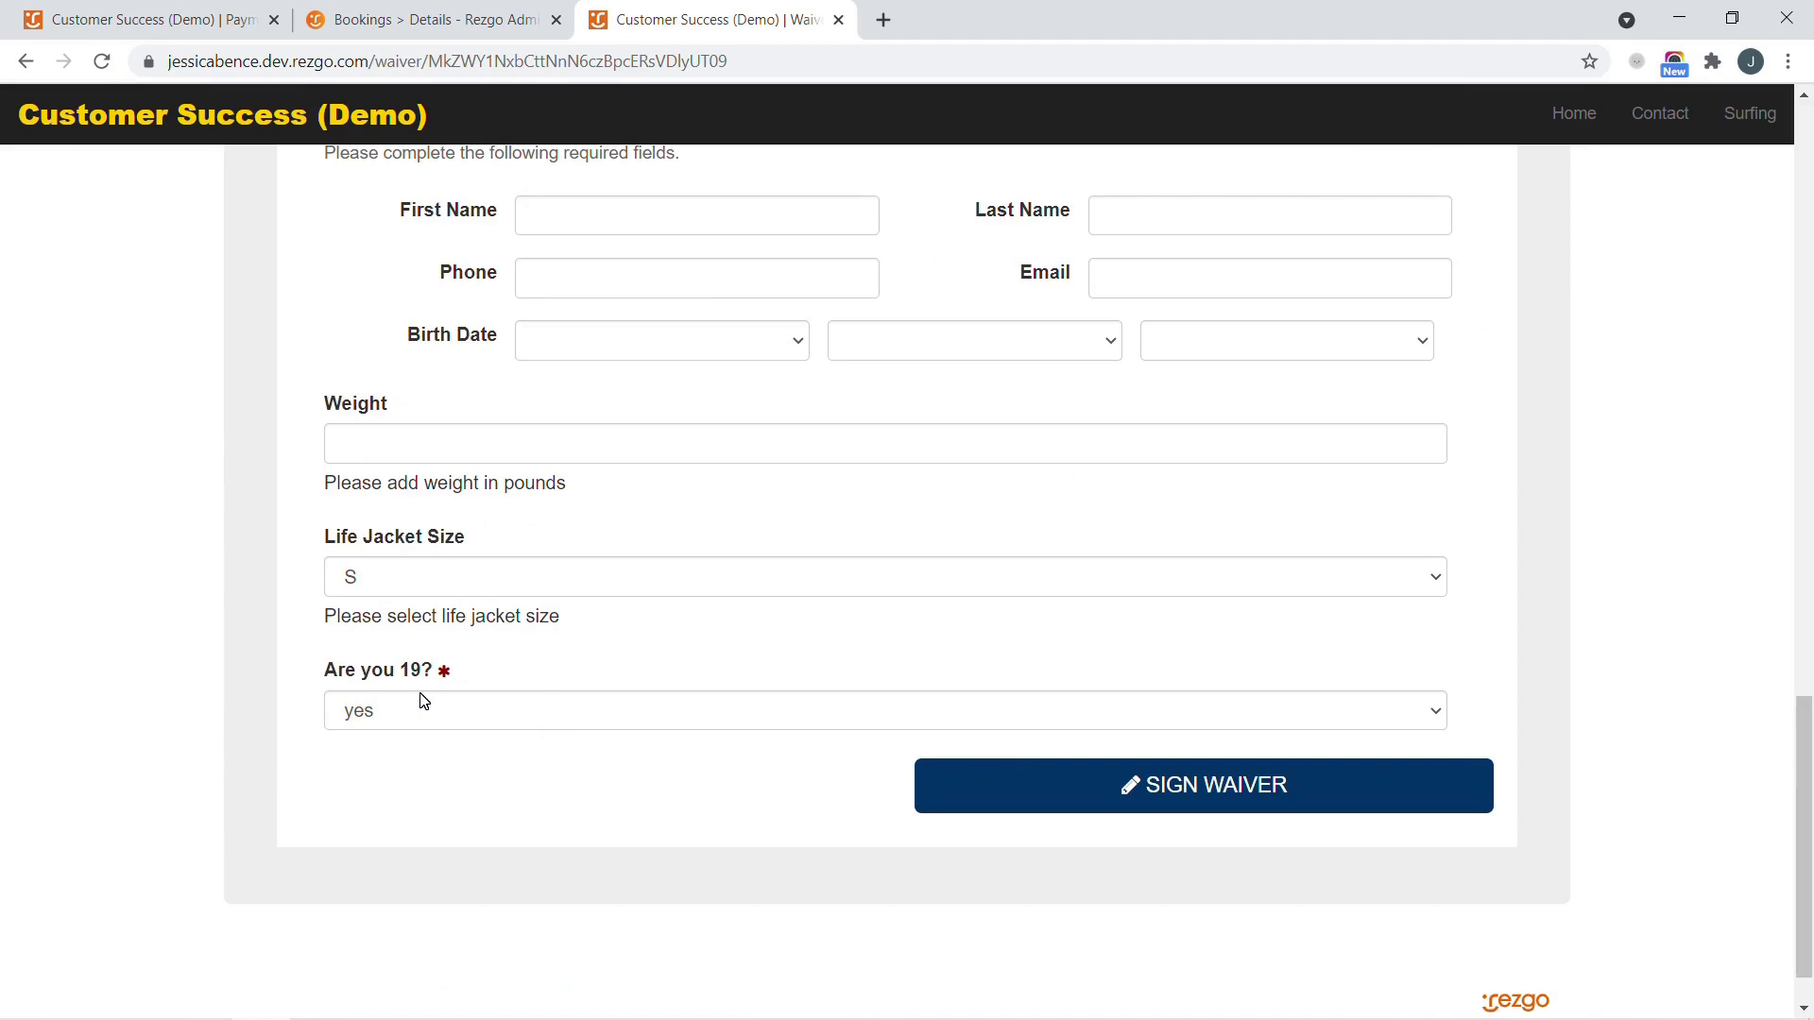
- Return to the booking in the admin and examine its overall and per-guest waiver status
{"action": "left_click", "coordinate": [406, 15]}
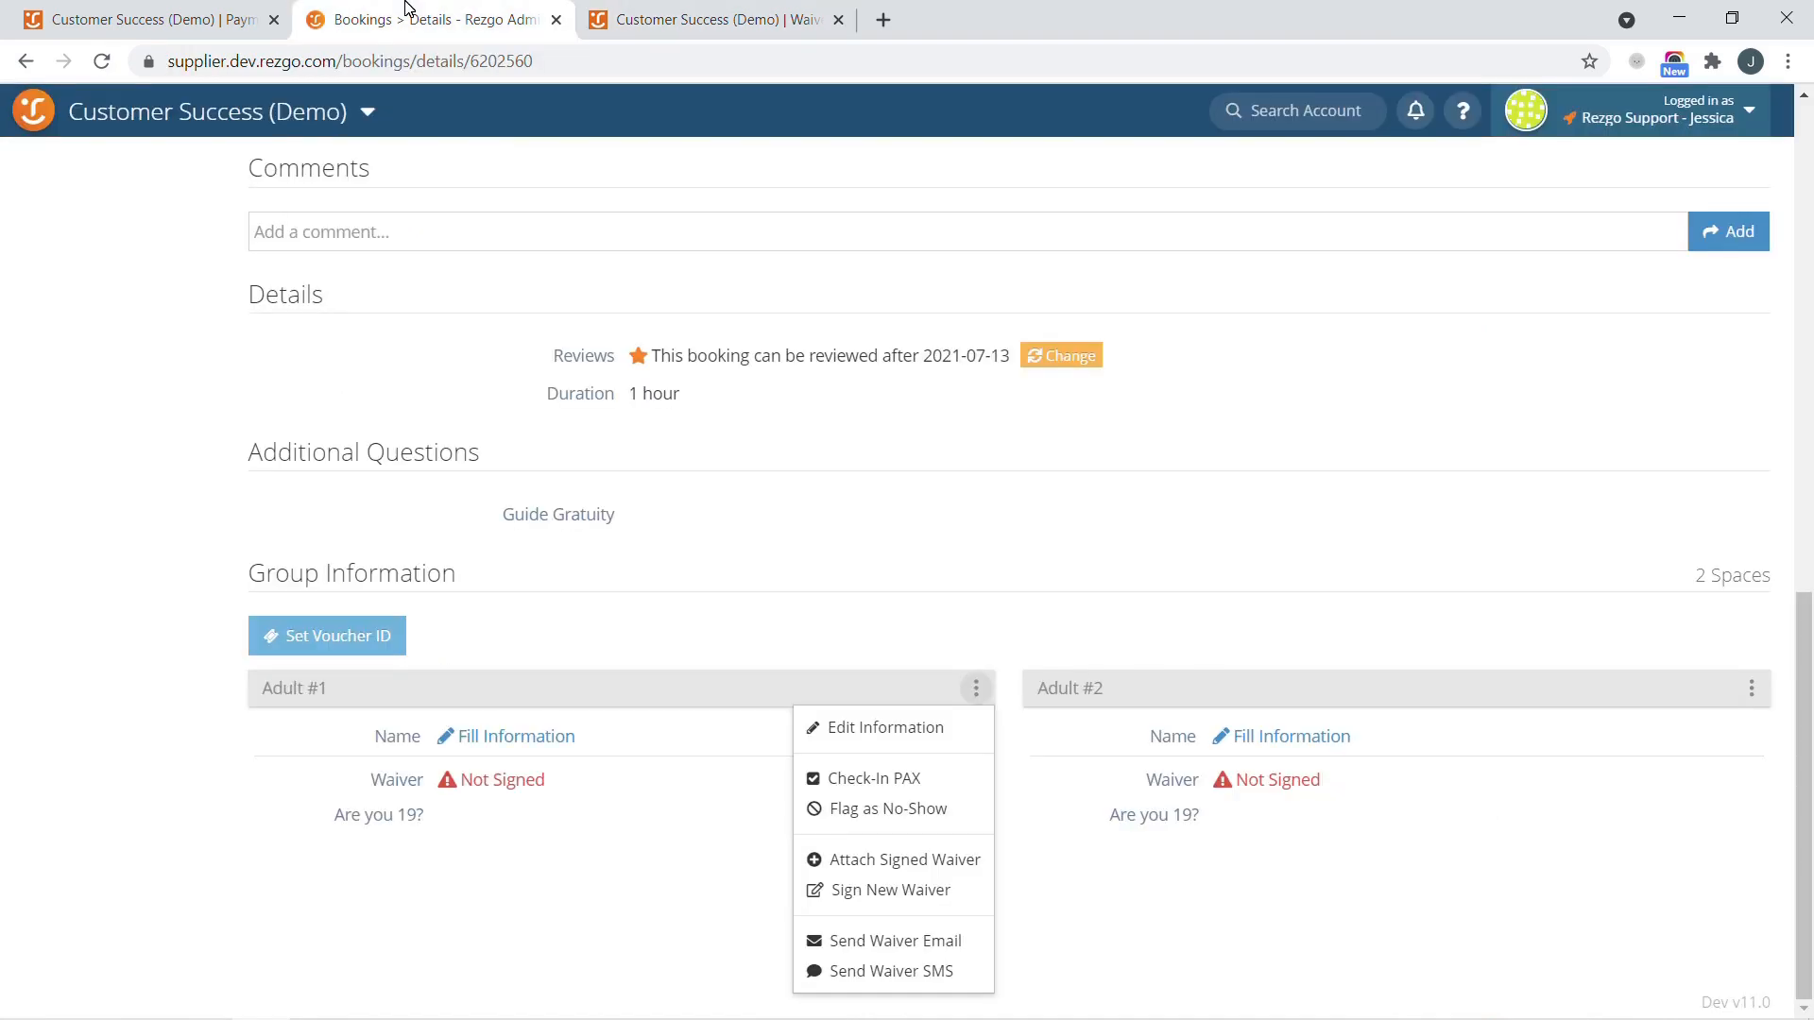
{"action": "scroll", "coordinate": [996, 491], "scroll_direction": "up", "scroll_amount": 9}
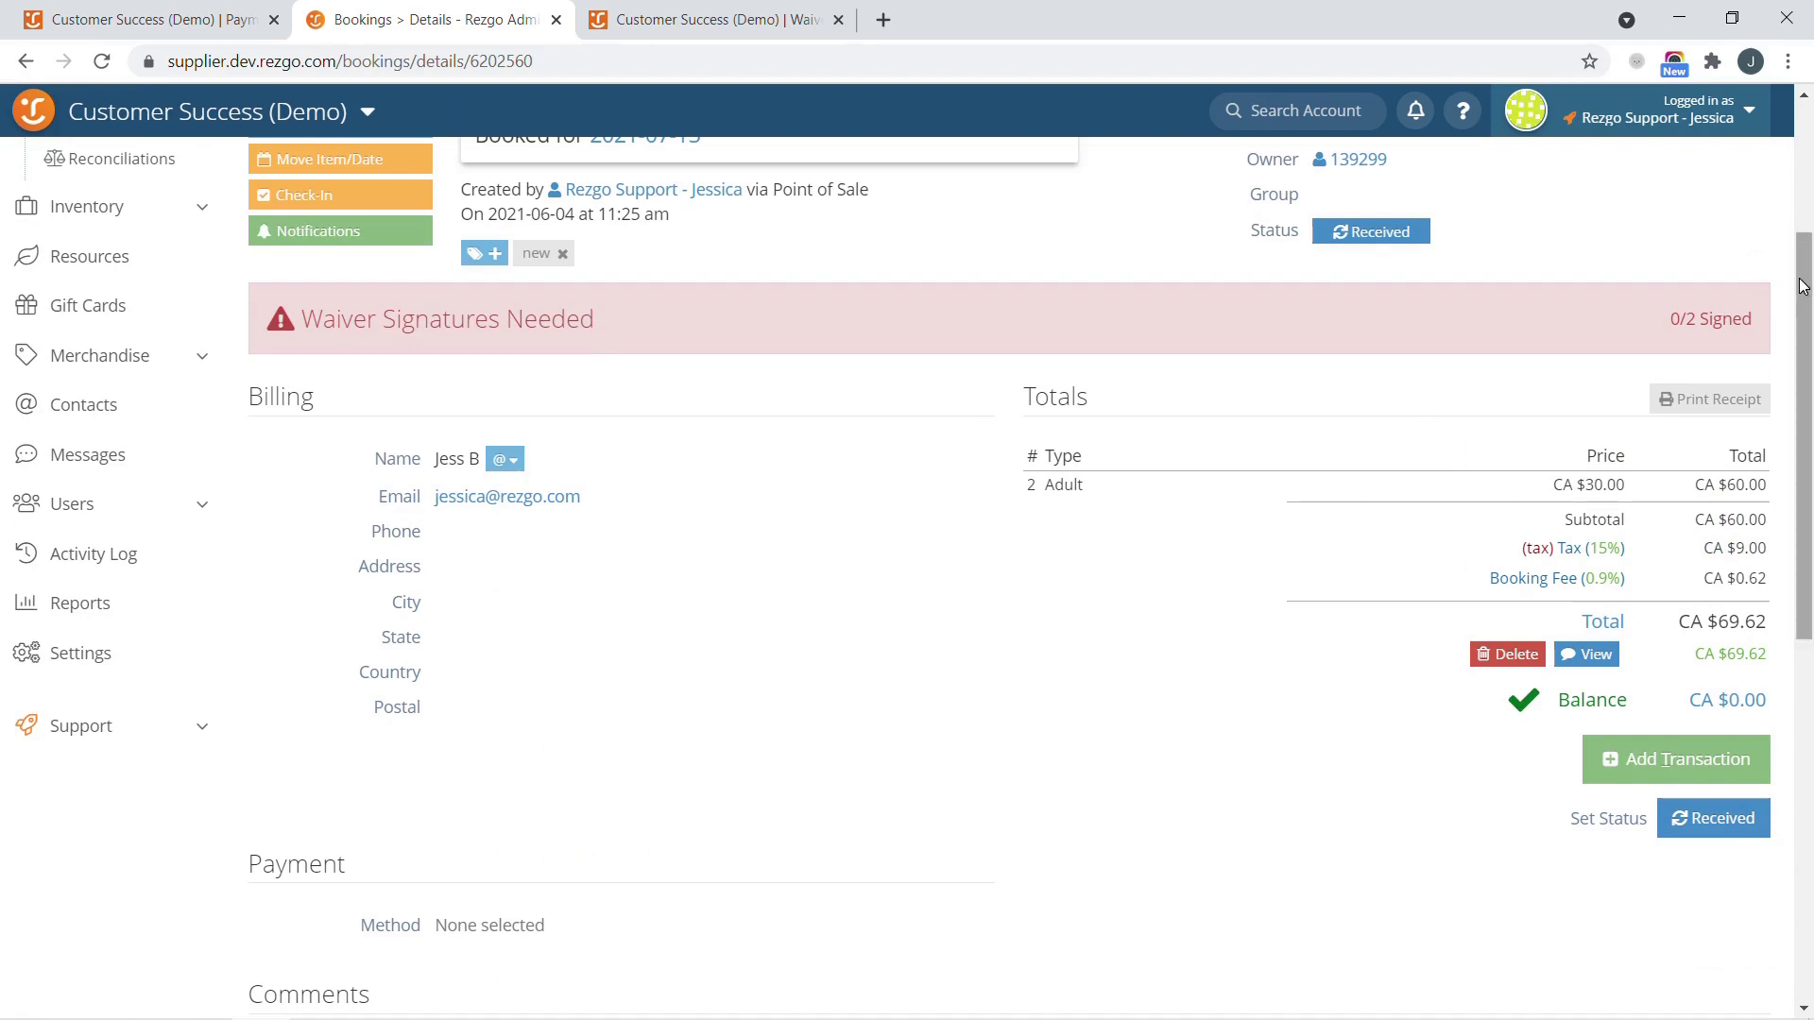
{"action": "scroll", "coordinate": [1770, 508], "scroll_direction": "down", "scroll_amount": 5}
{"action": "scroll", "coordinate": [1770, 507], "scroll_direction": "down", "scroll_amount": 4}
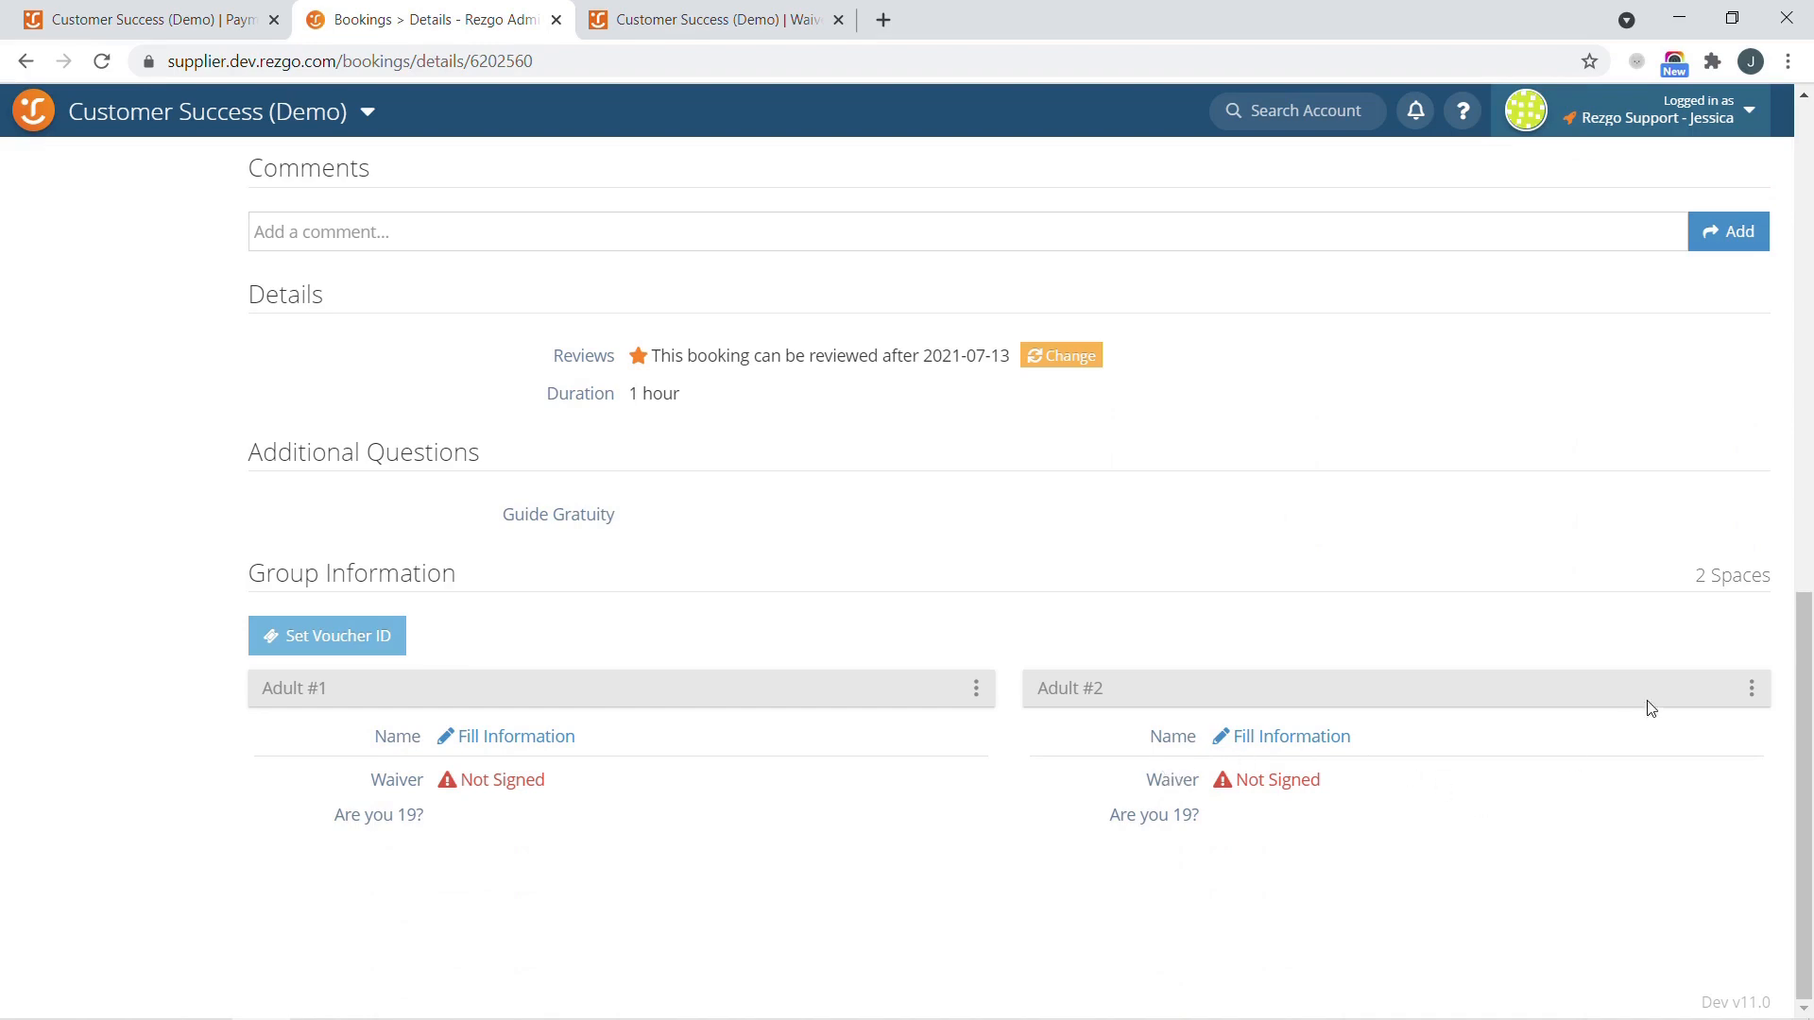
{"action": "left_click_drag", "start_coordinate": [1807, 680], "coordinate": [1810, 170]}
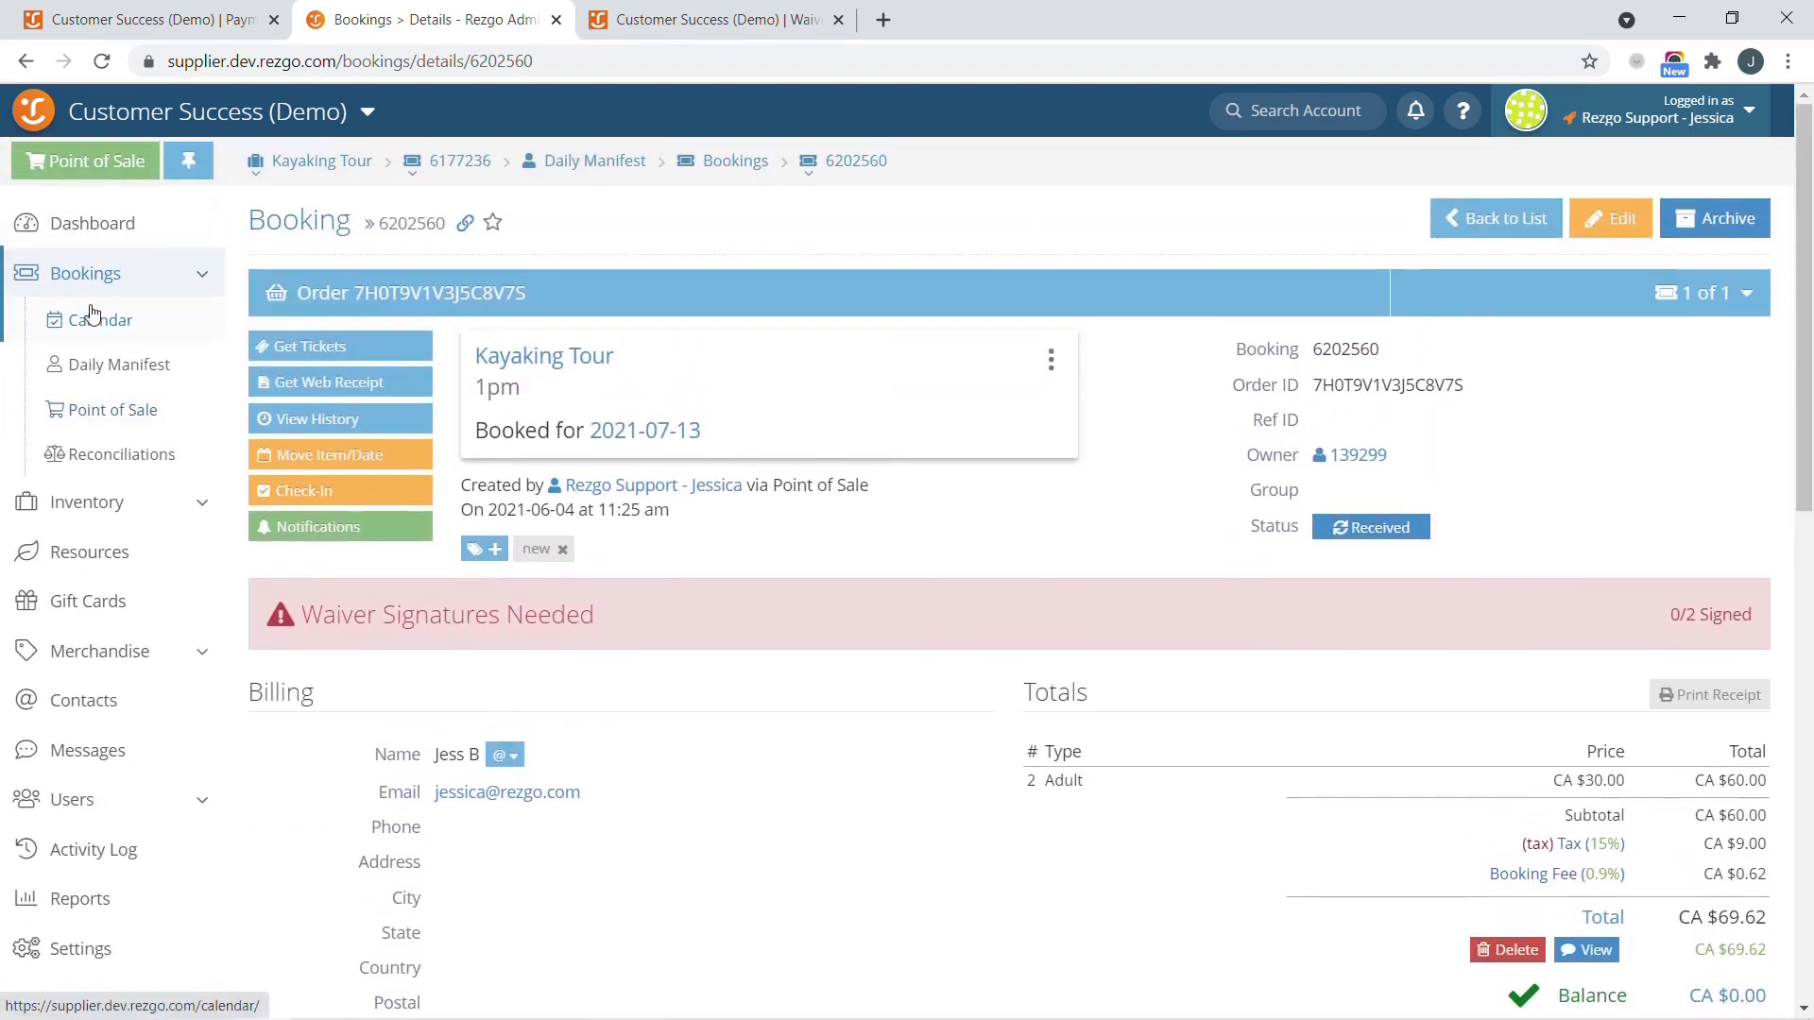
- Open the 3pm Kayaking Tour booking for 2021-07-28 from the bookings list and examine its waiver status and answers
{"action": "left_click", "coordinate": [90, 288]}
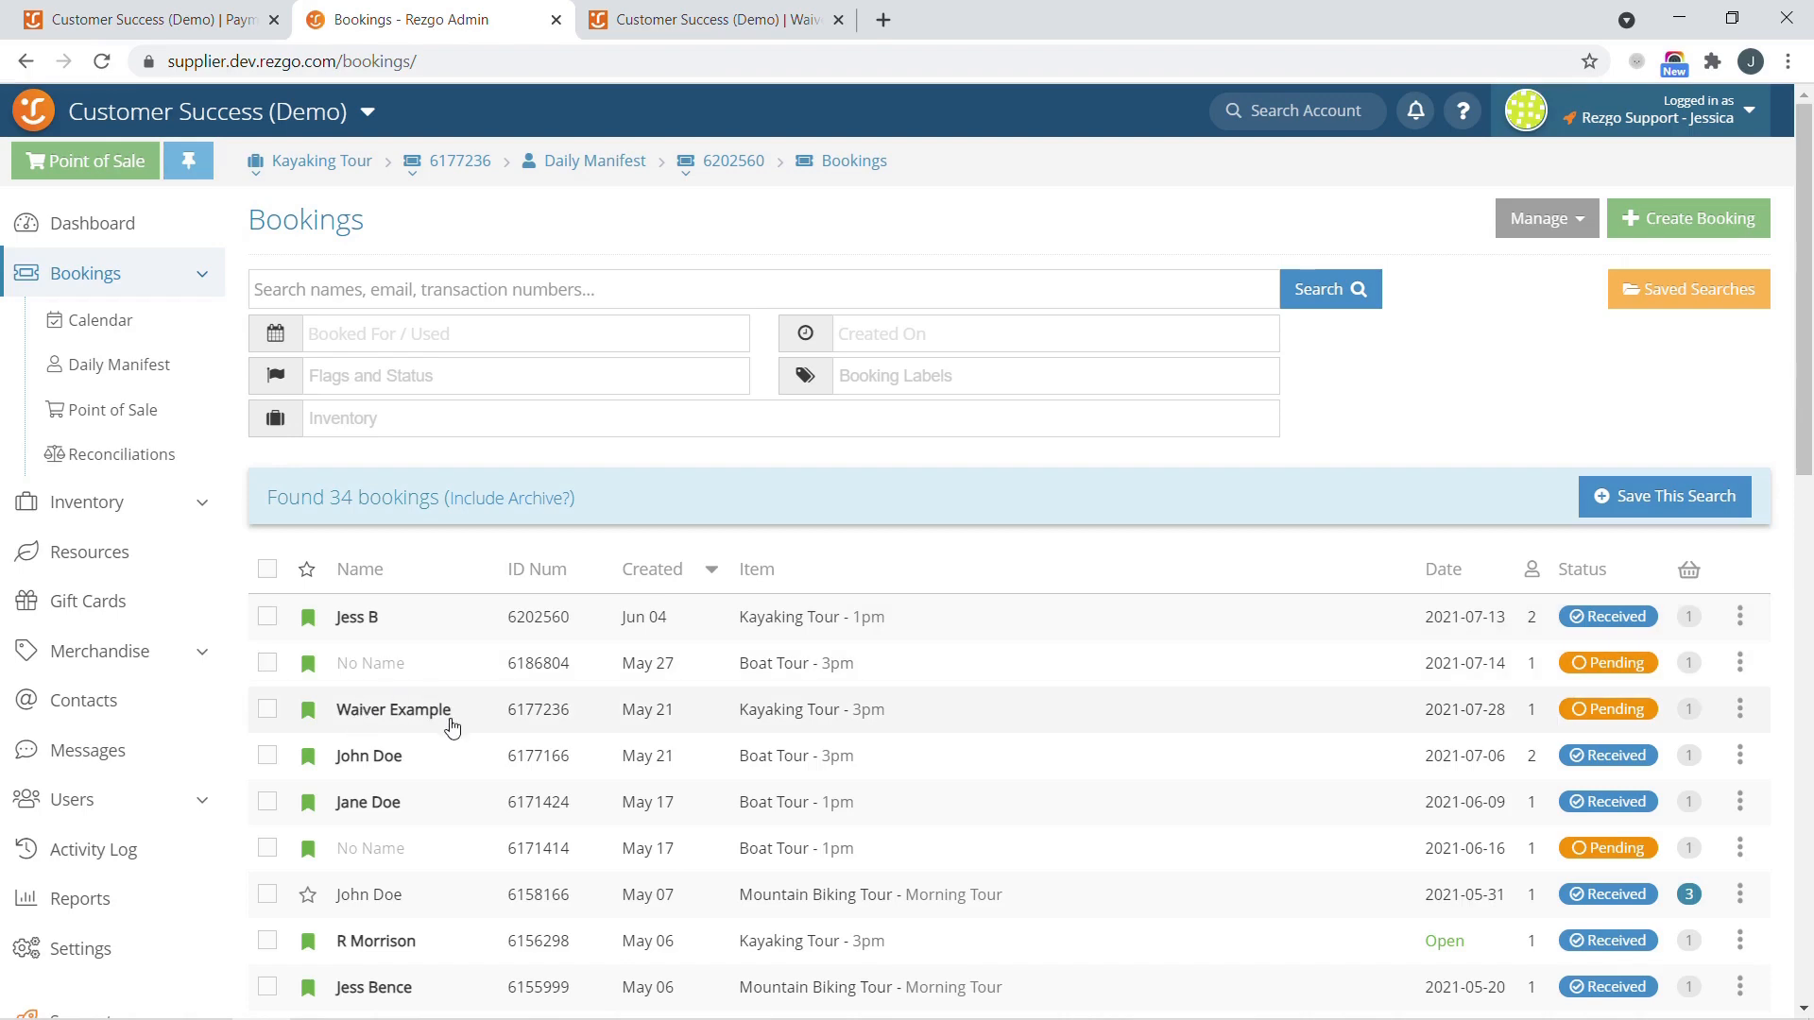
{"action": "left_click", "coordinate": [450, 724]}
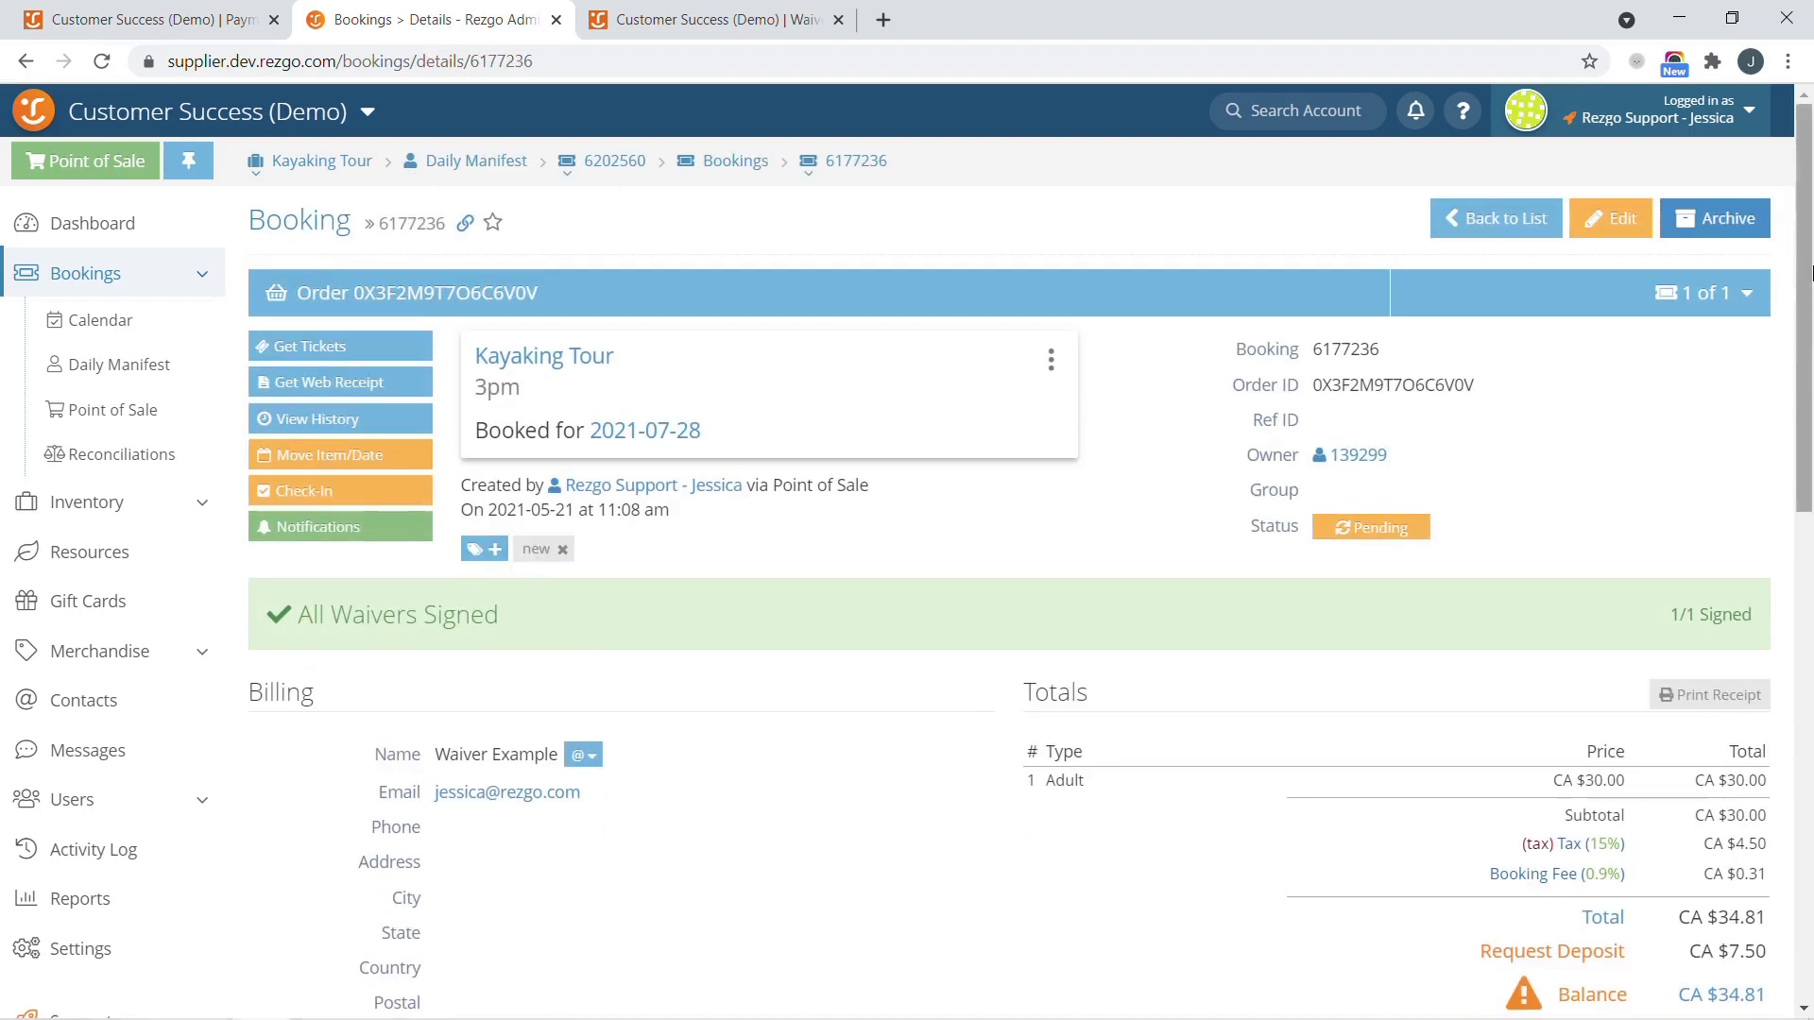
{"action": "scroll", "coordinate": [1762, 603], "scroll_direction": "down", "scroll_amount": 10}
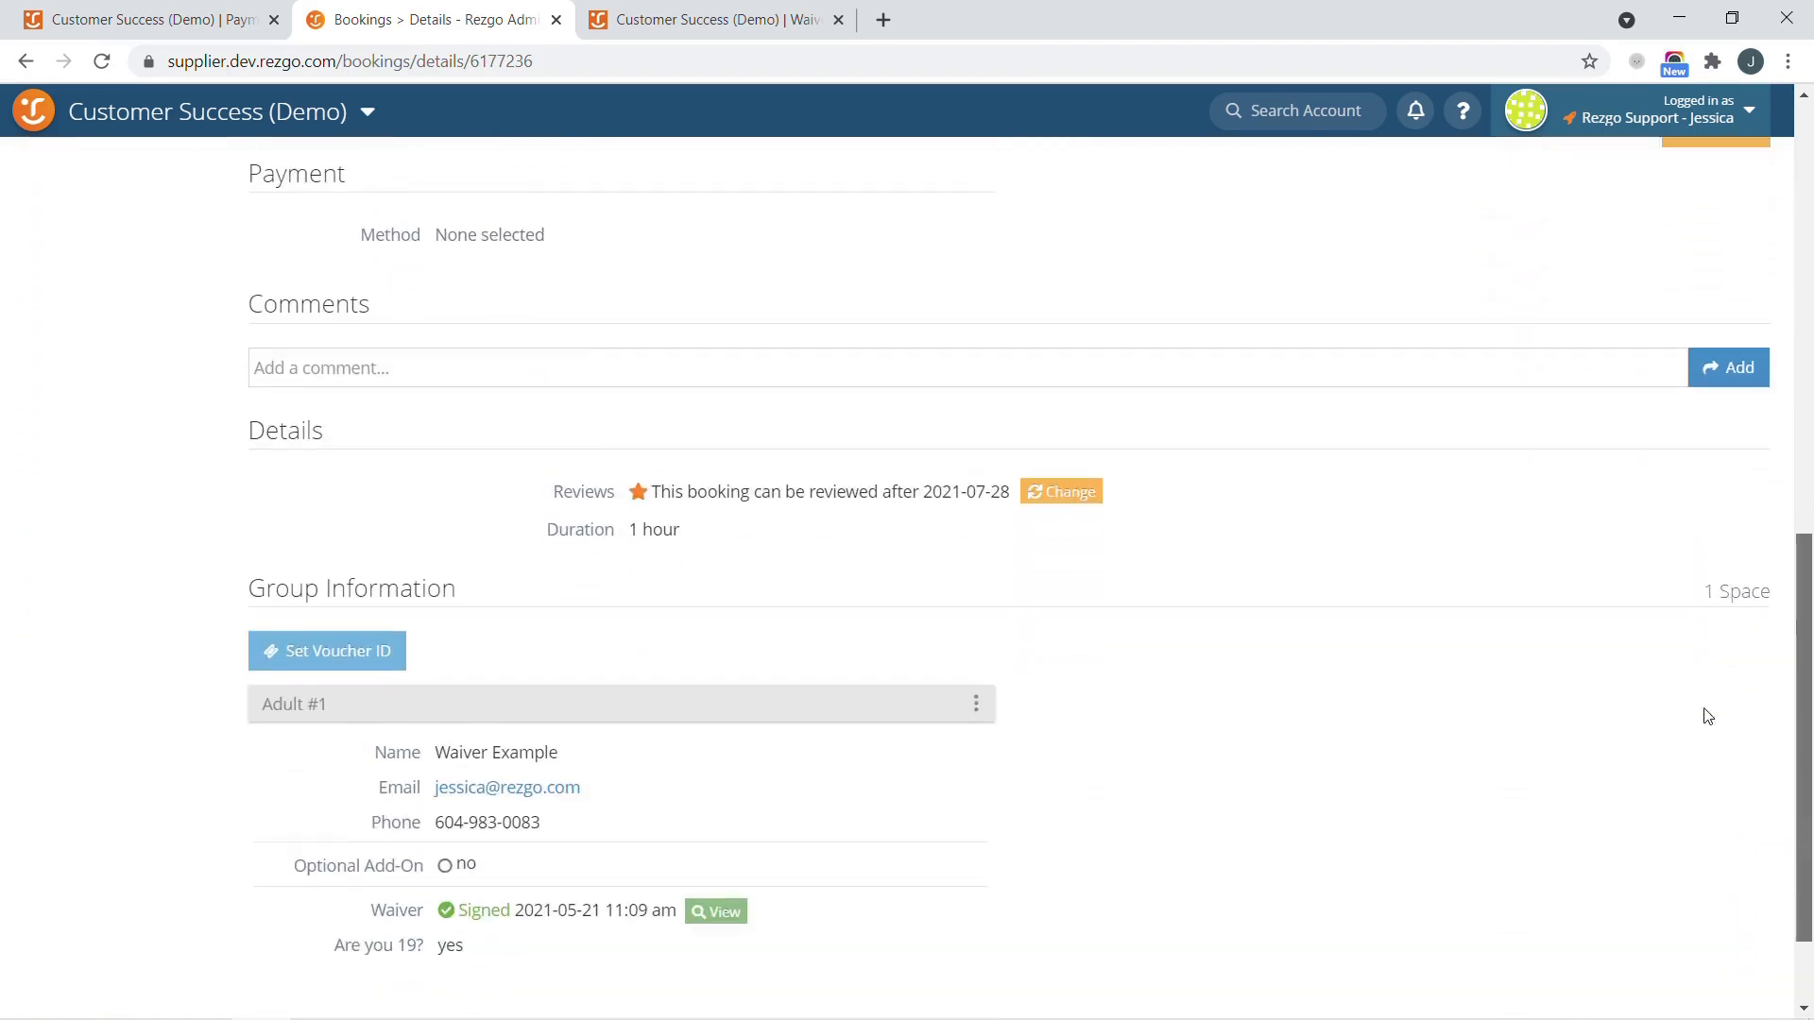
{"action": "scroll", "coordinate": [1708, 716], "scroll_direction": "down", "scroll_amount": 2}
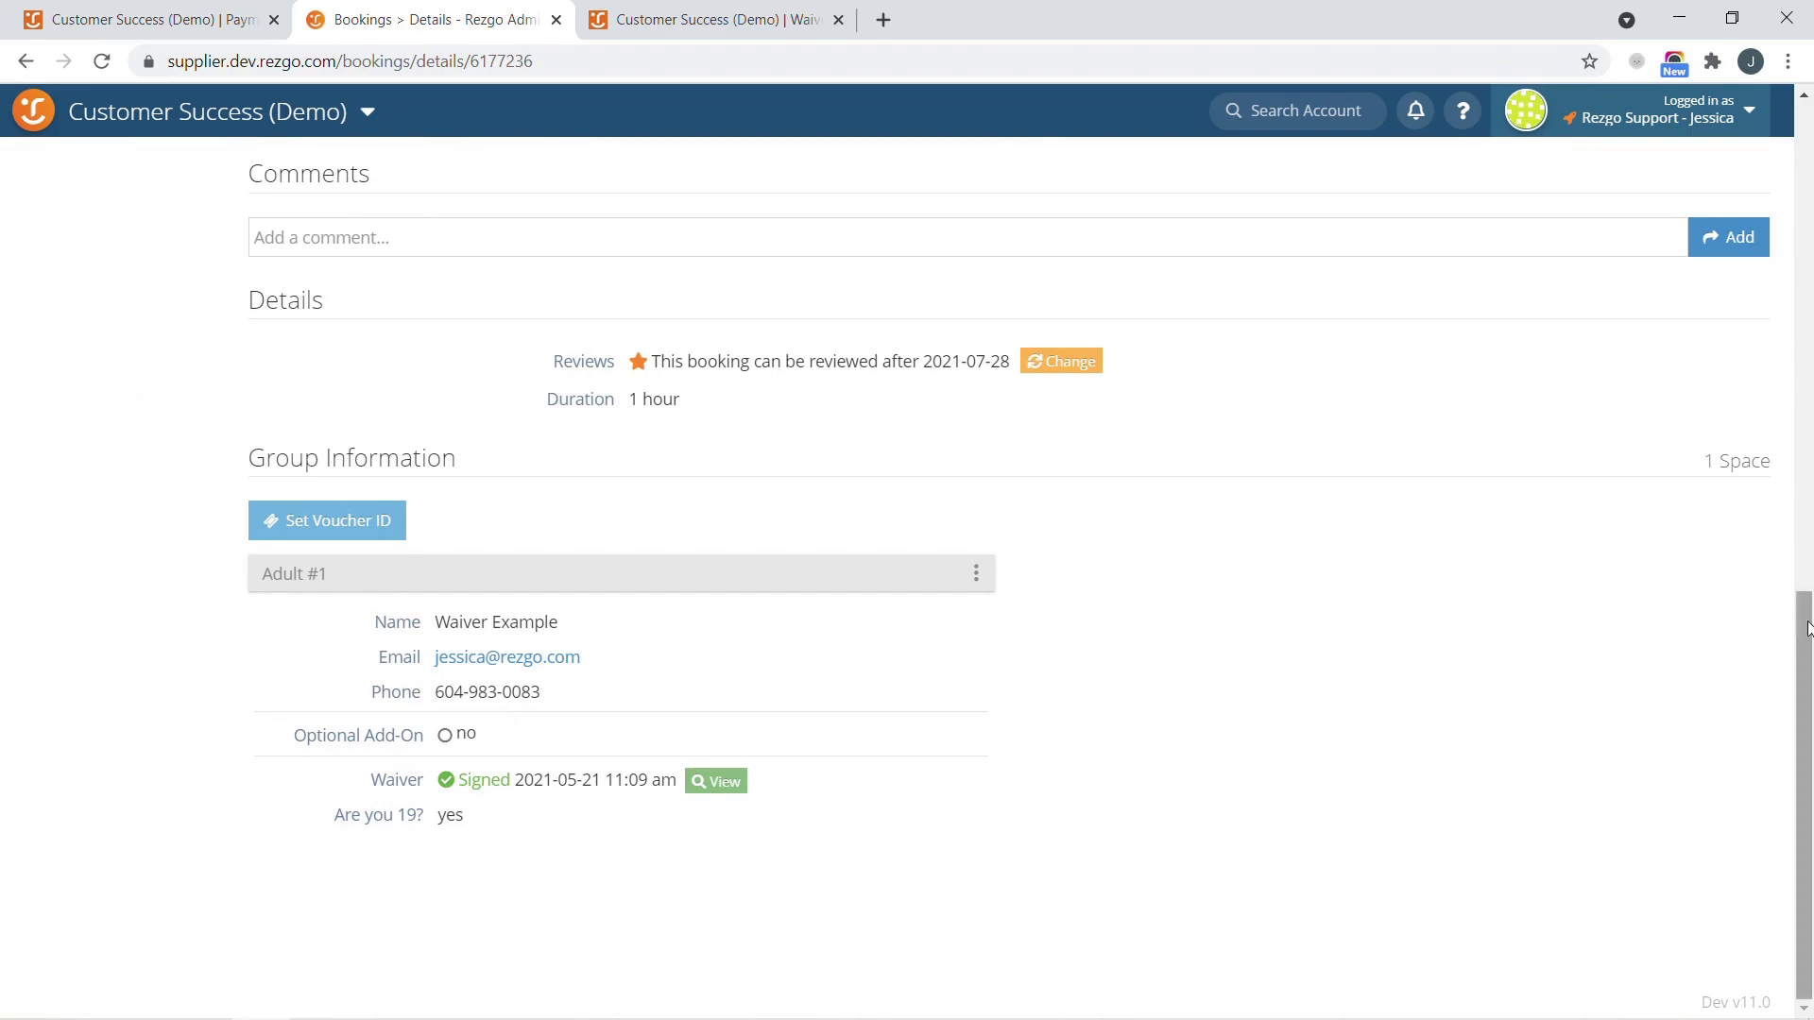
{"action": "left_click_drag", "start_coordinate": [1805, 631], "coordinate": [1803, 194]}
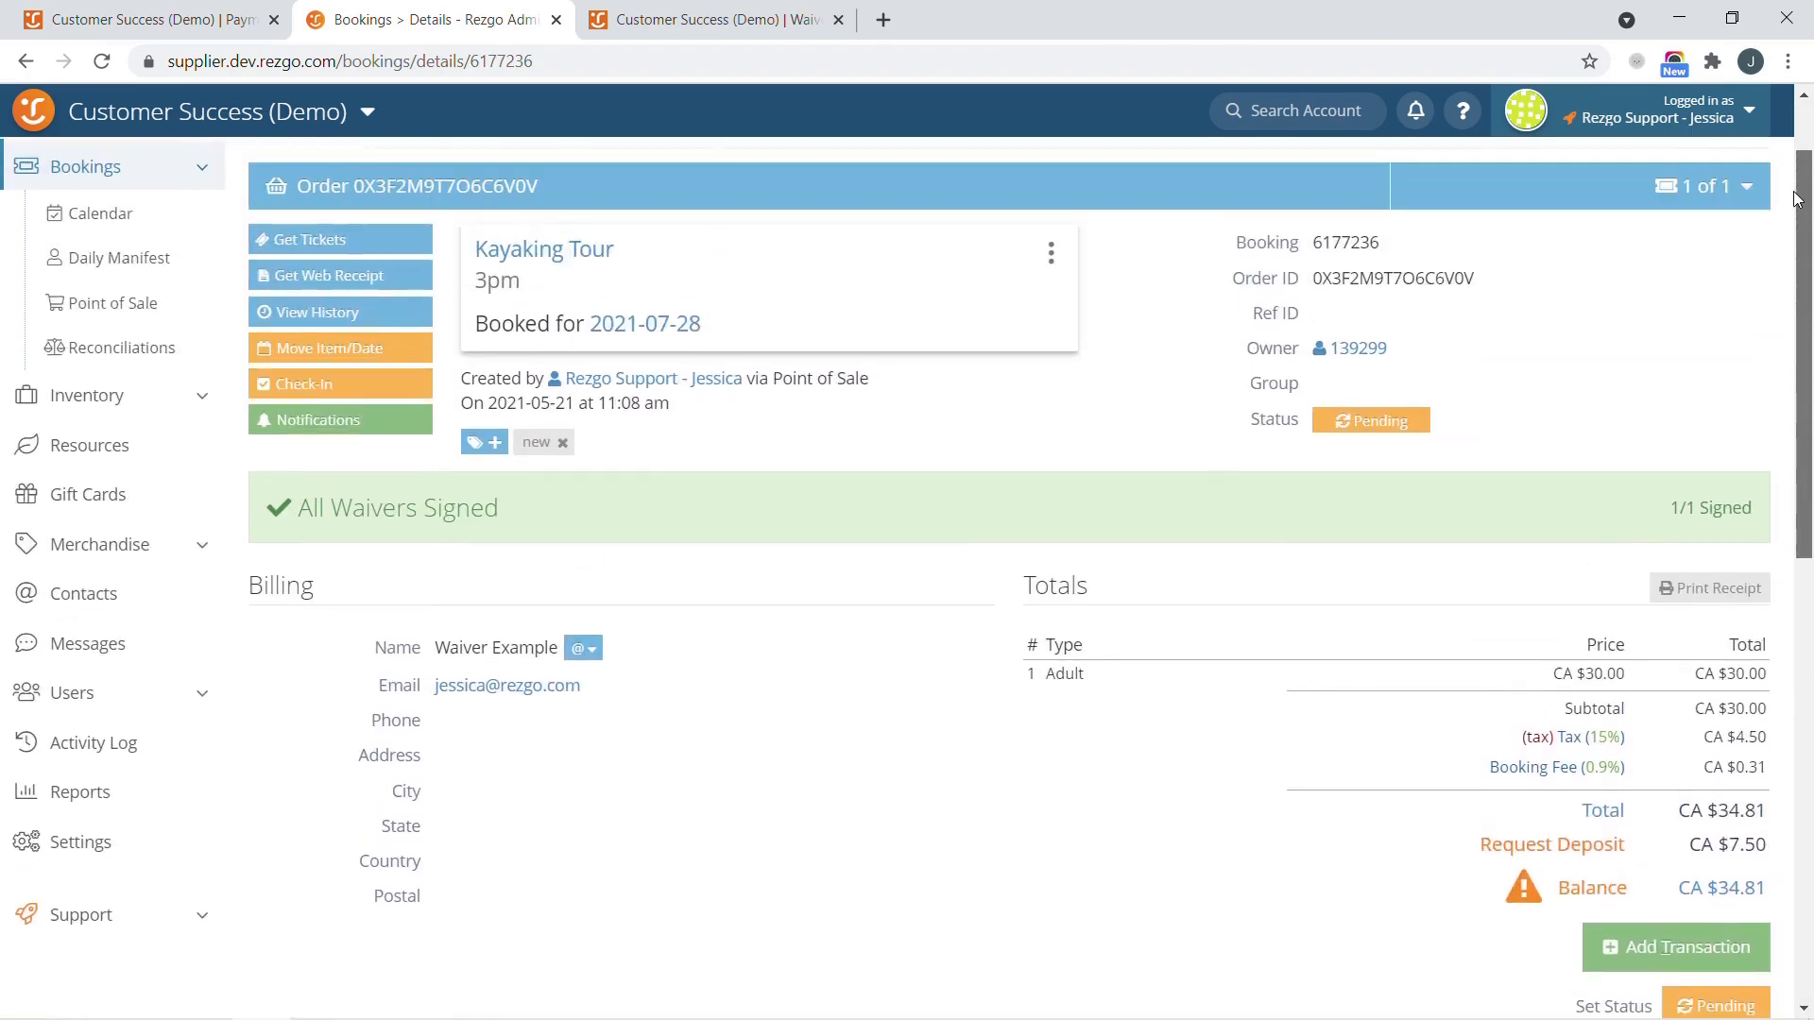
- Open the Daily Manifest and set its date to 2021-07-13
{"action": "left_click", "coordinate": [106, 267]}
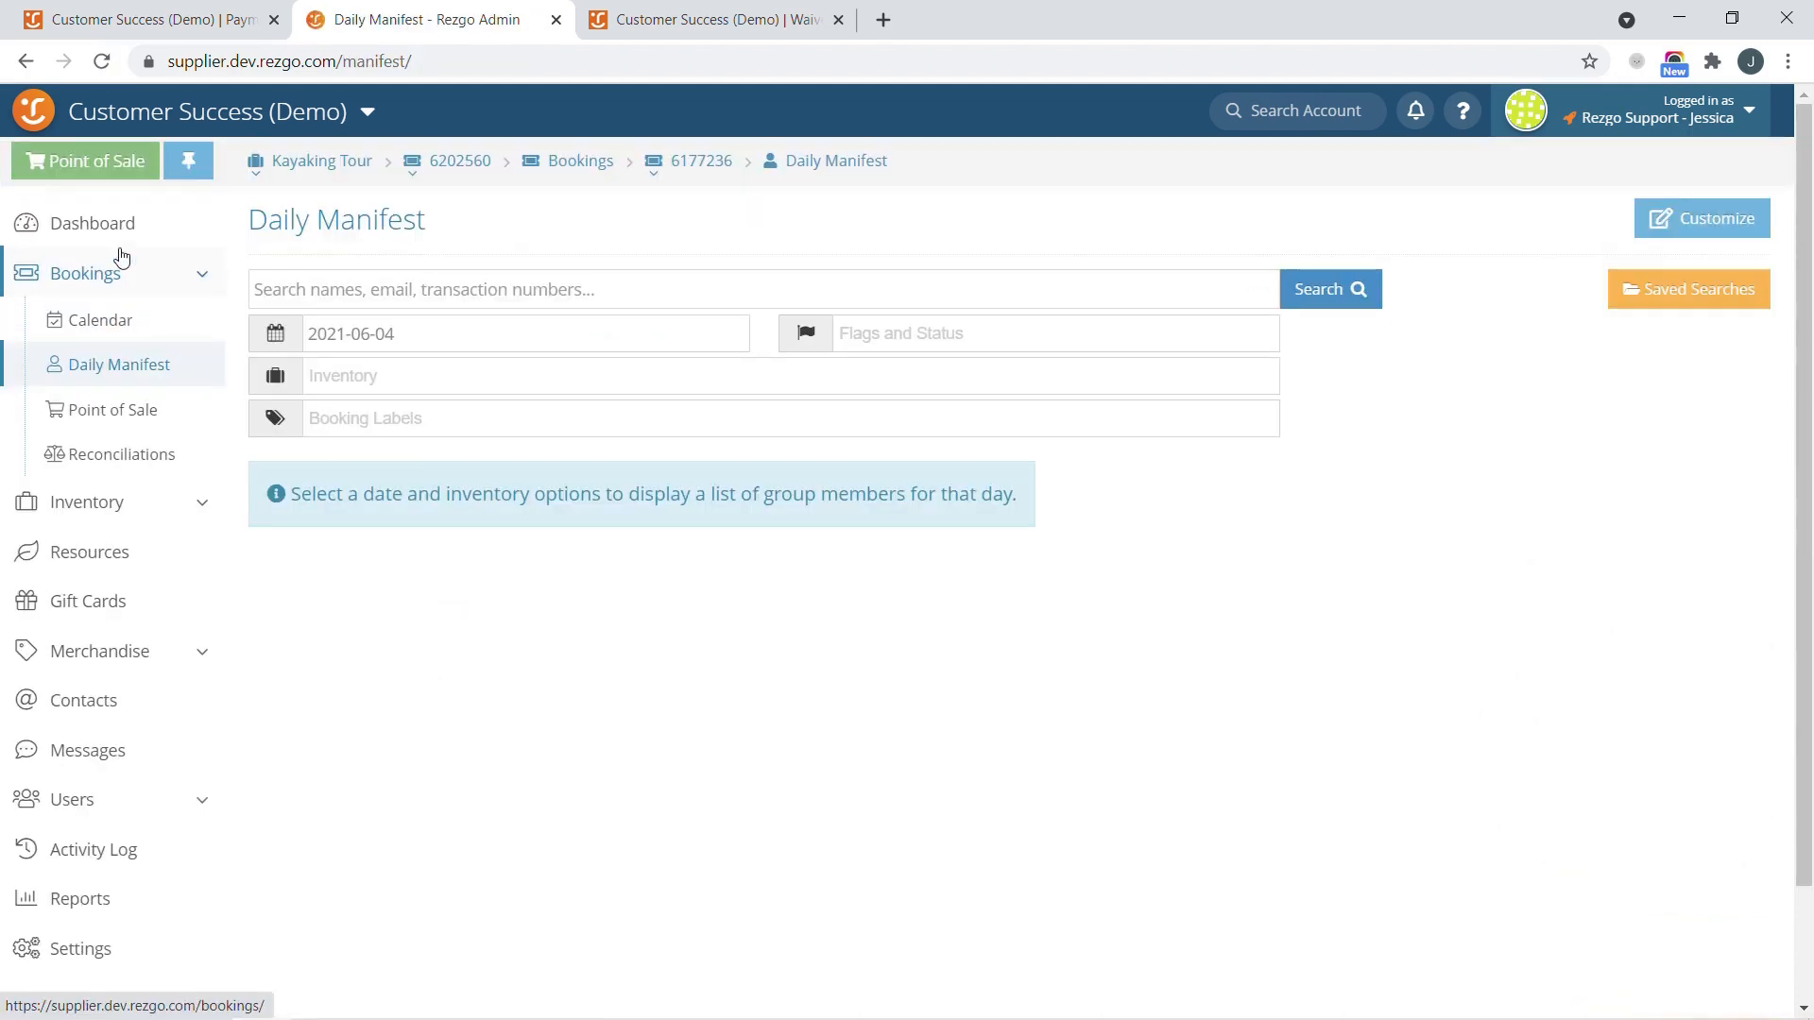
{"action": "left_click", "coordinate": [395, 333]}
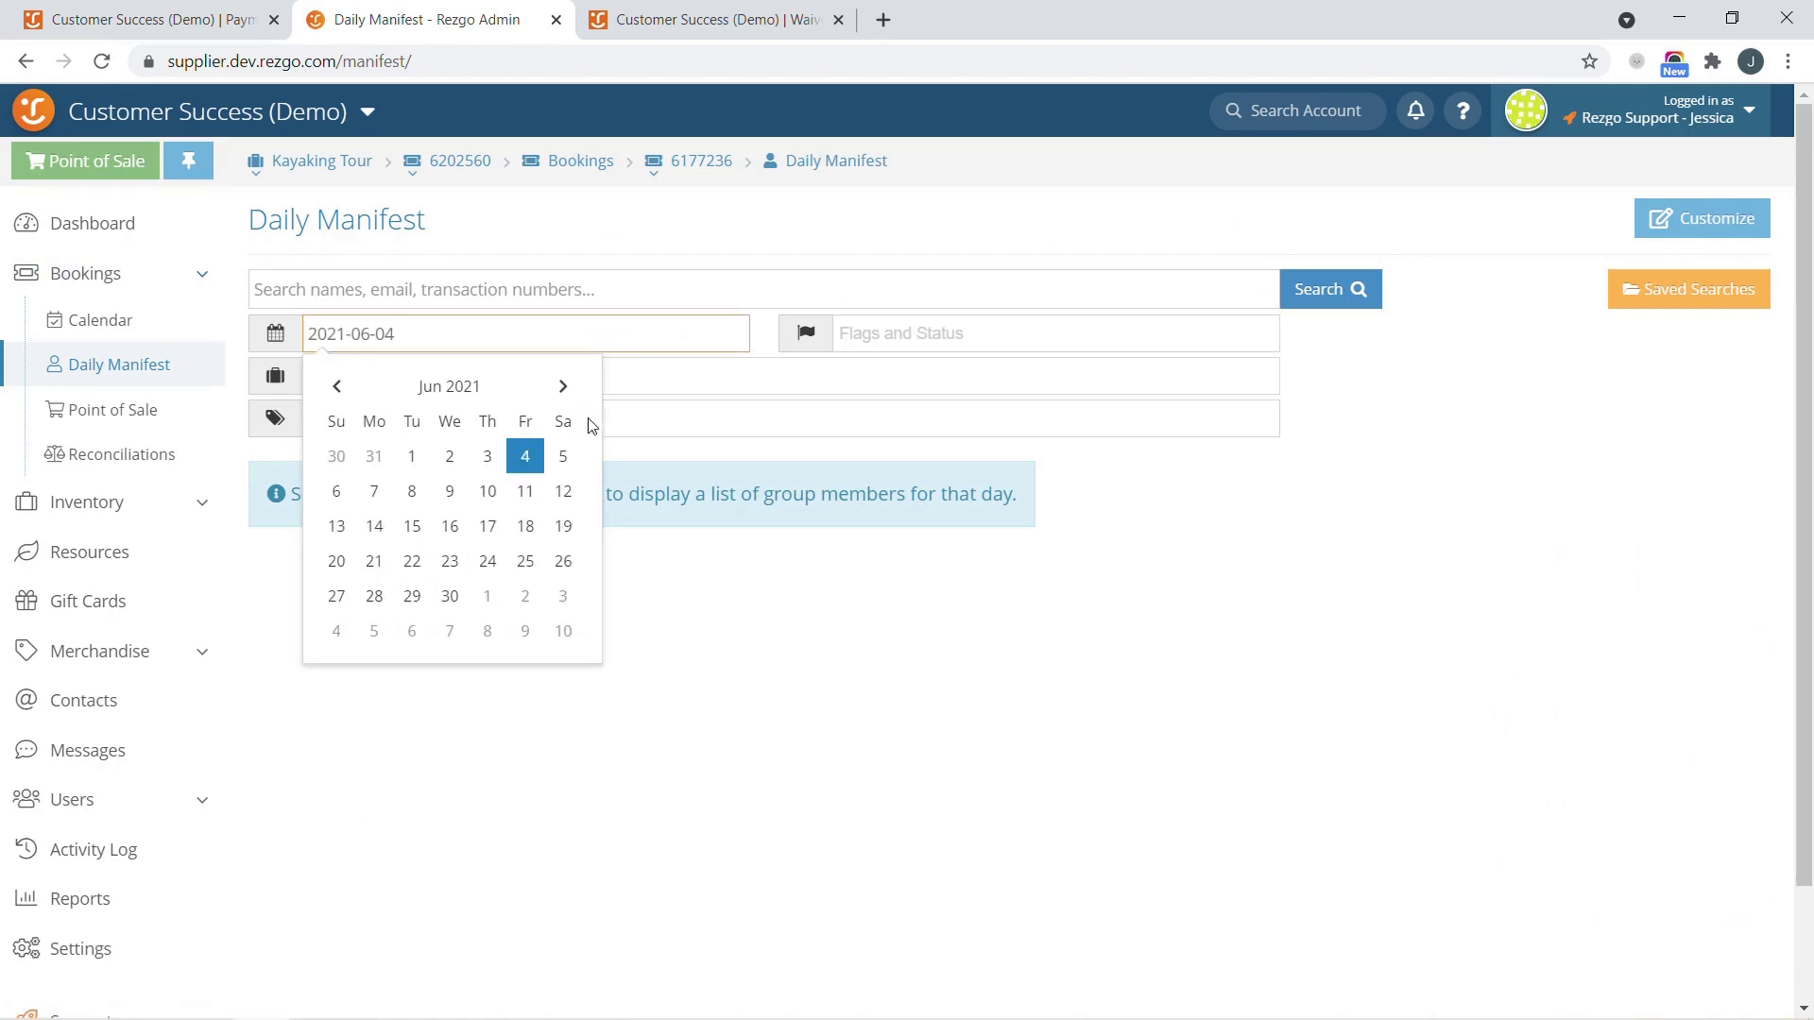
{"action": "left_click", "coordinate": [564, 387]}
{"action": "left_click", "coordinate": [412, 526]}
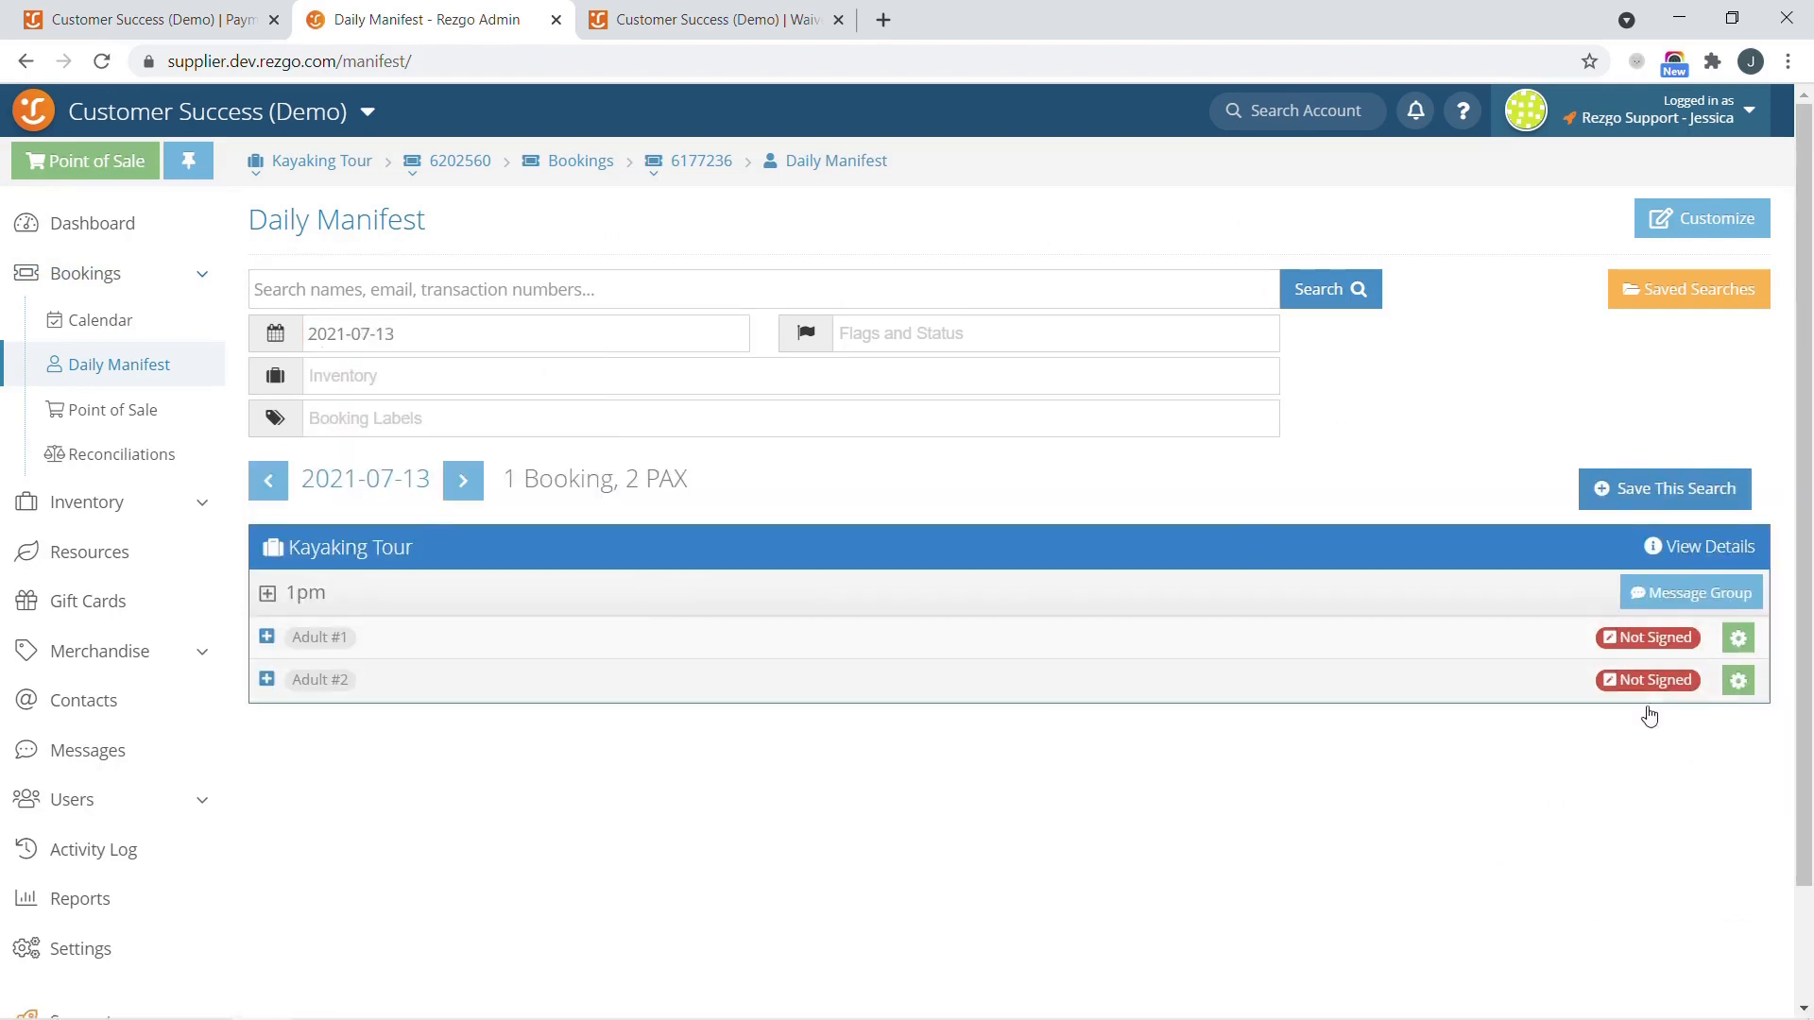
- Review the waiver actions for Adult #1 in the manifest, dismiss them and open the manifest help
{"action": "left_click", "coordinate": [1738, 638]}
{"action": "scroll", "coordinate": [1722, 666], "scroll_direction": "down", "scroll_amount": 2}
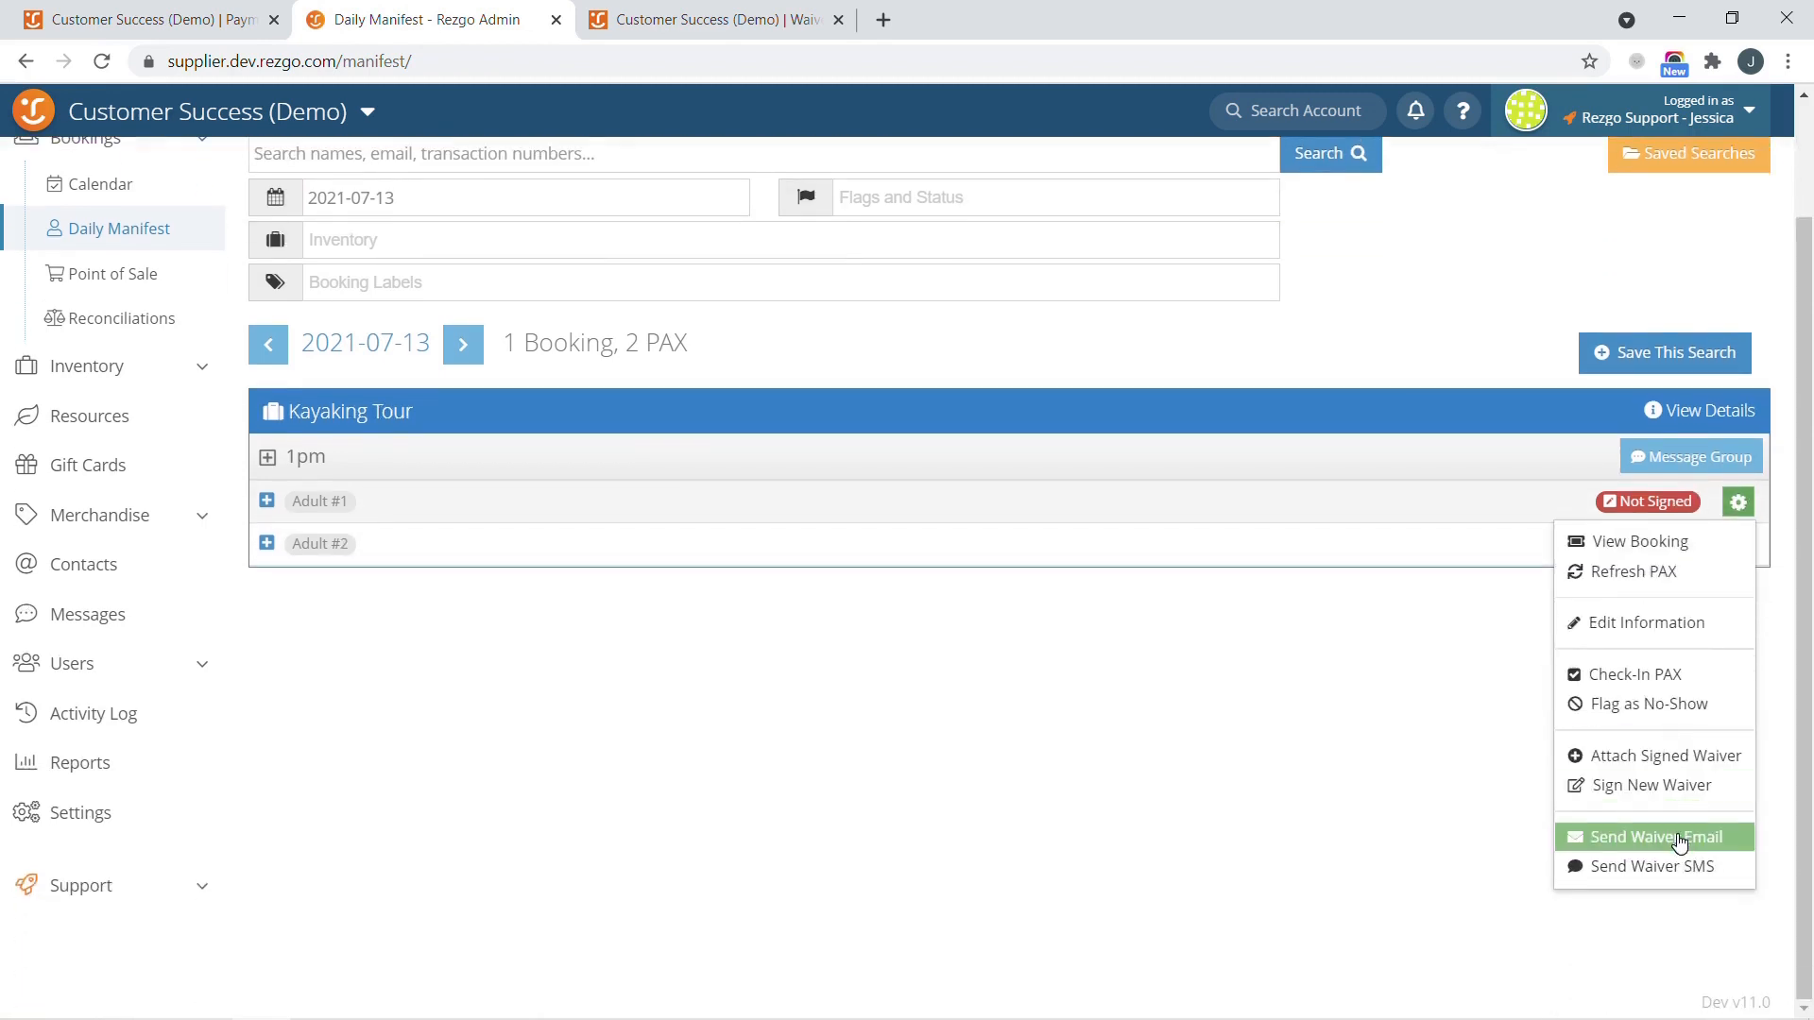
{"action": "left_click", "coordinate": [1255, 707]}
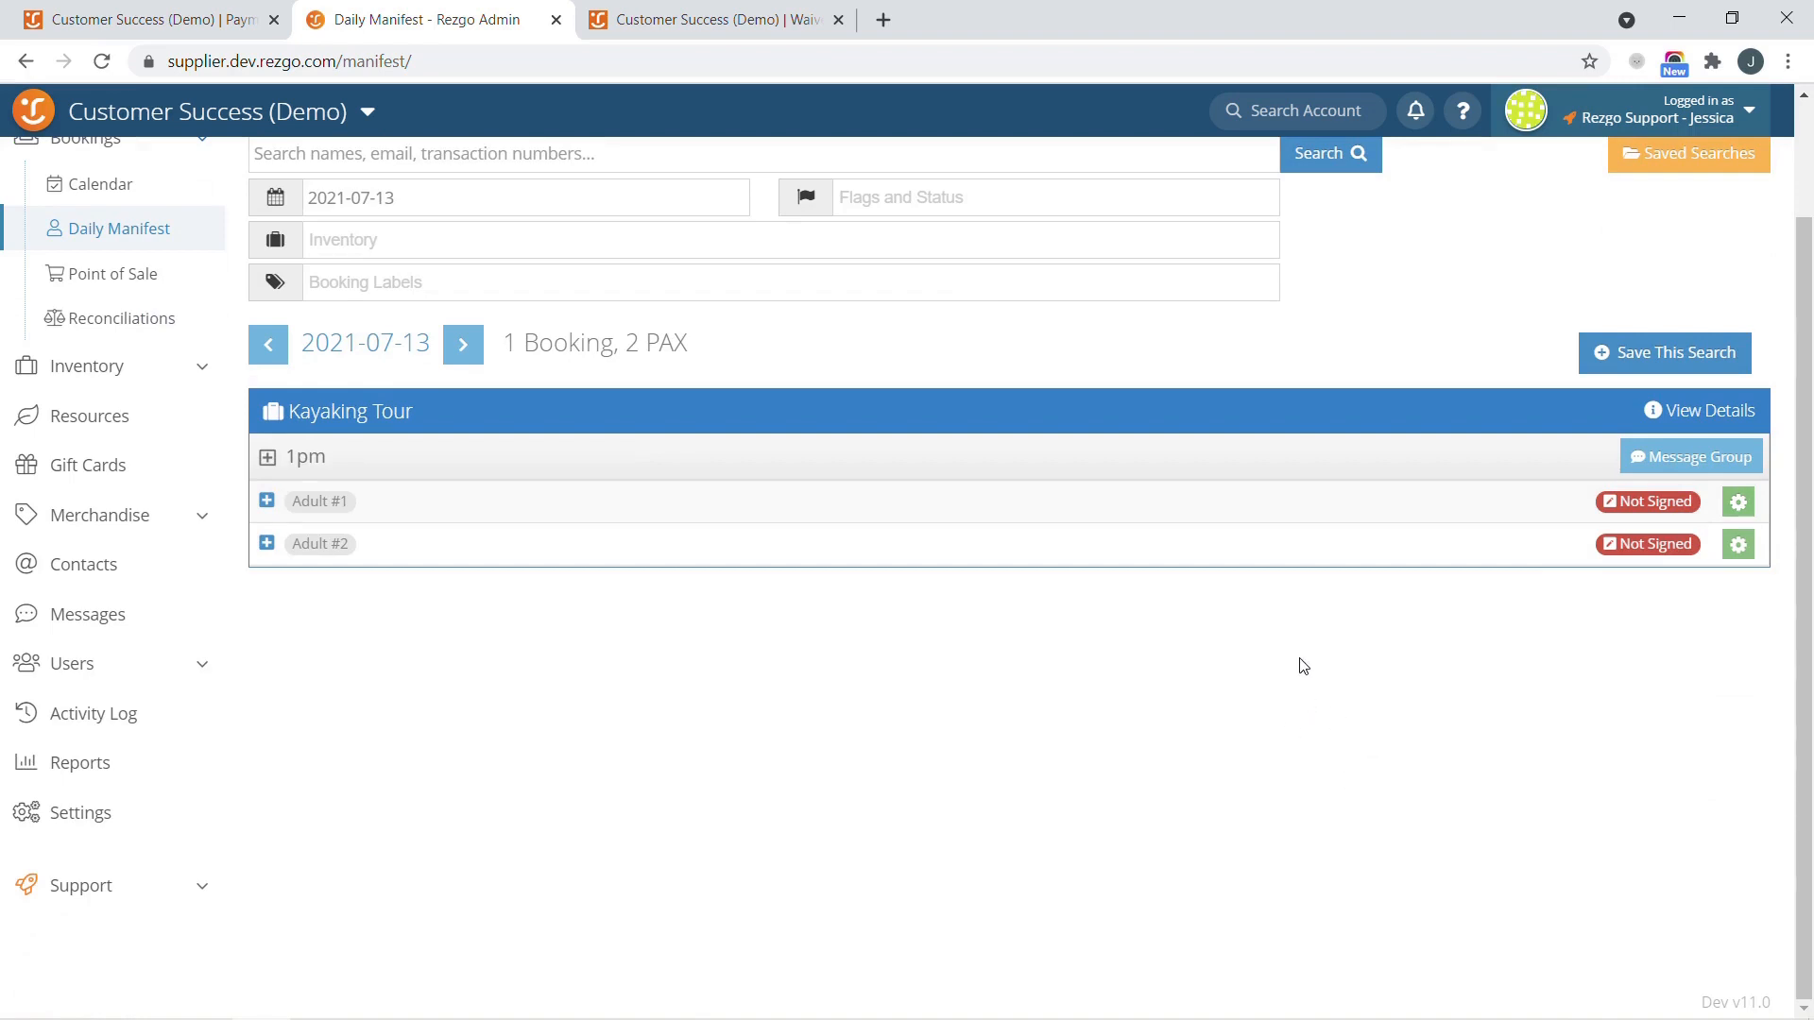
{"action": "left_click", "coordinate": [1463, 114]}
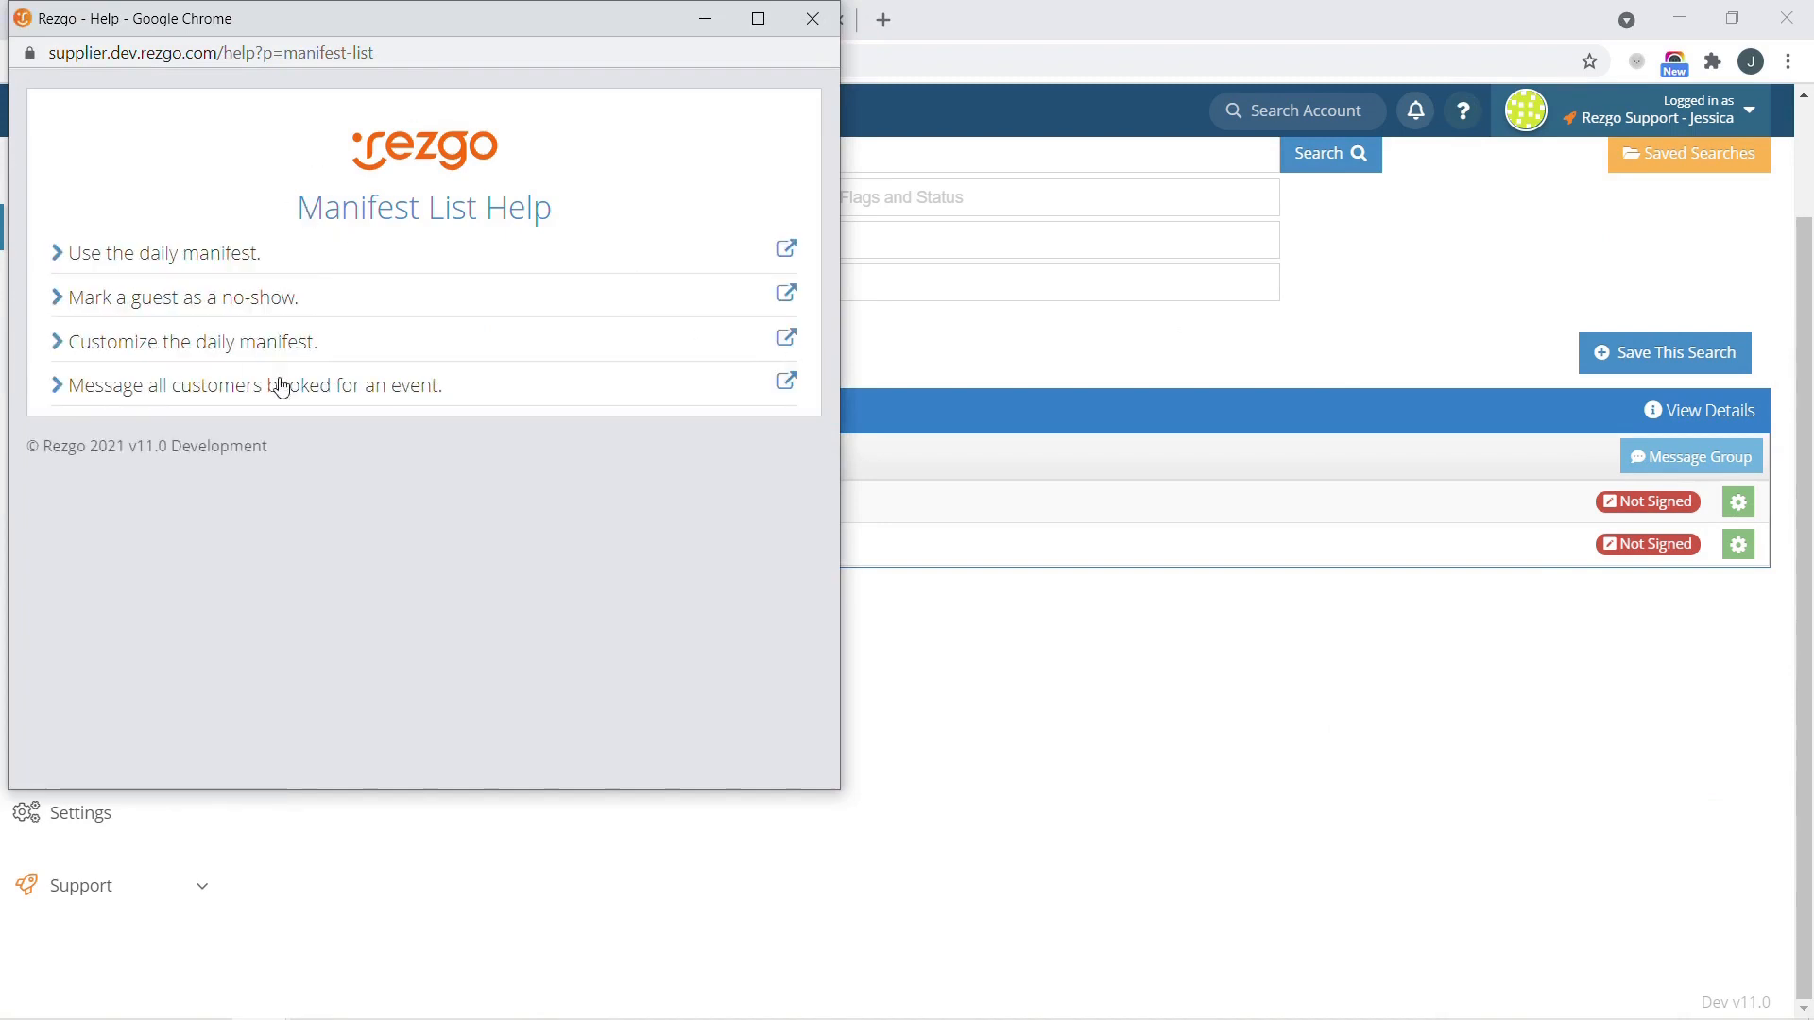